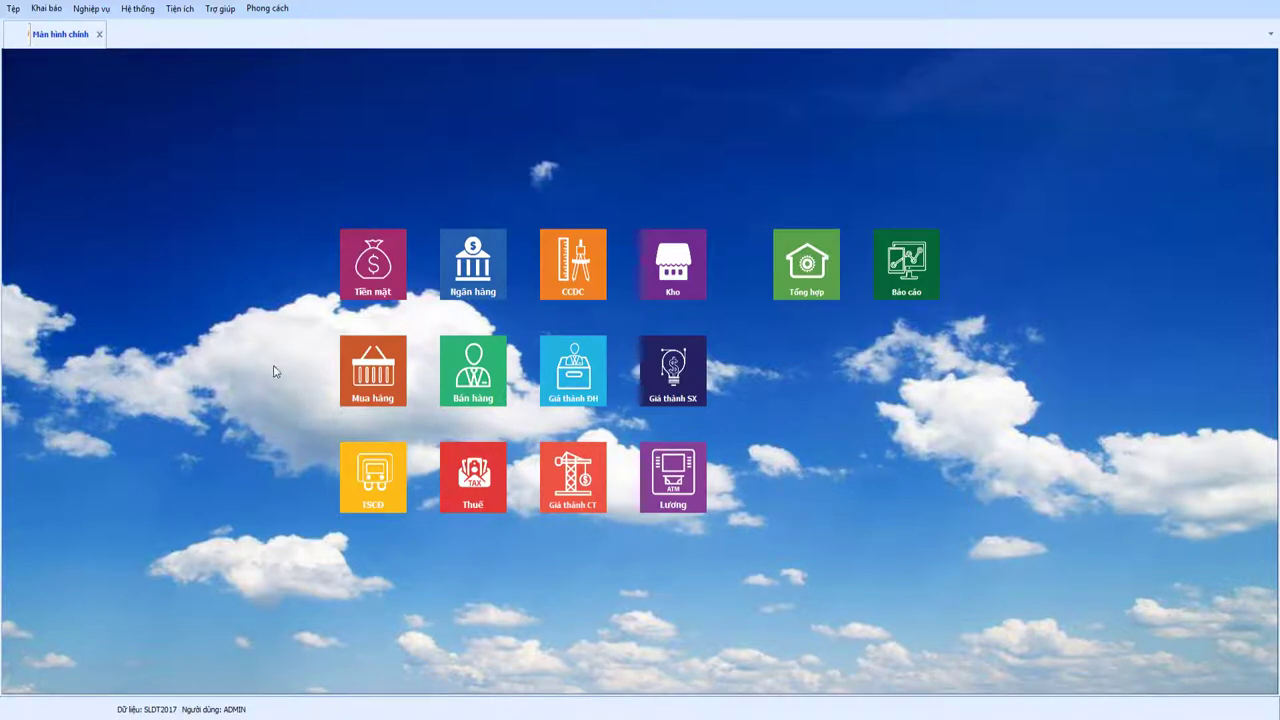
Open user management and view which users belong to the ADMIN and Kế toán tổng hợp groups.
click(141, 12)
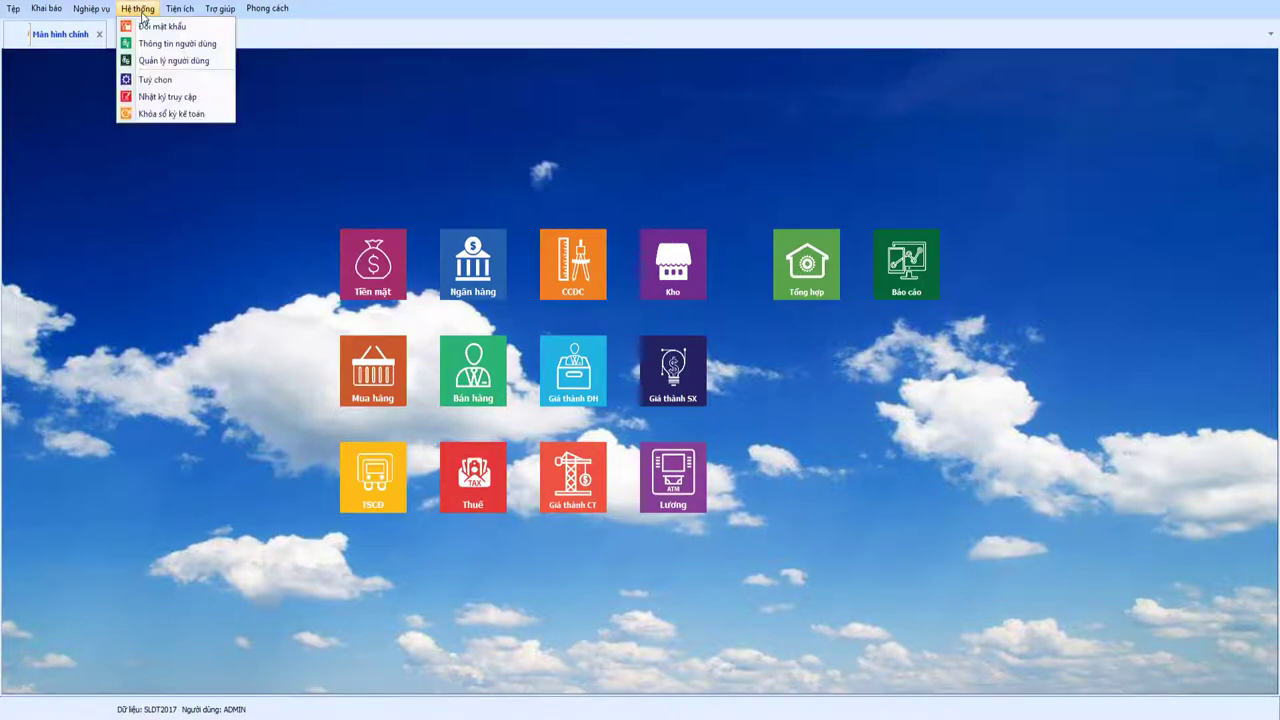
click(155, 64)
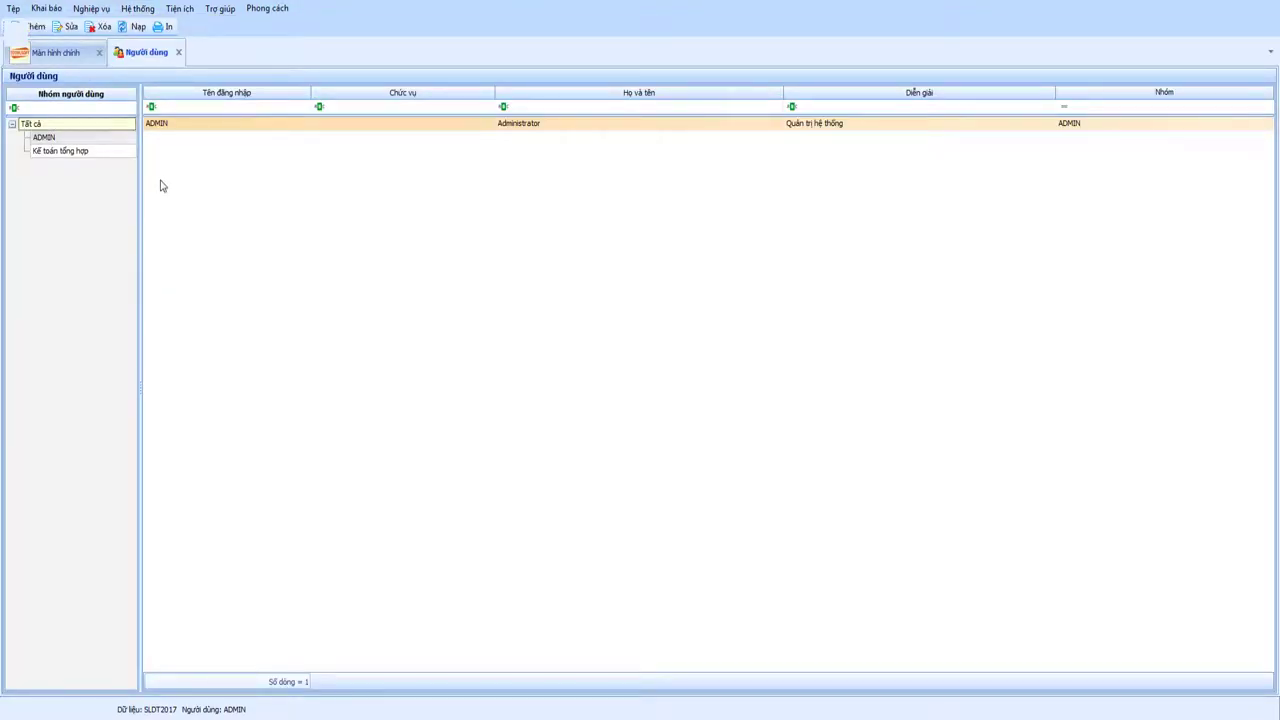
click(45, 138)
click(48, 152)
click(50, 138)
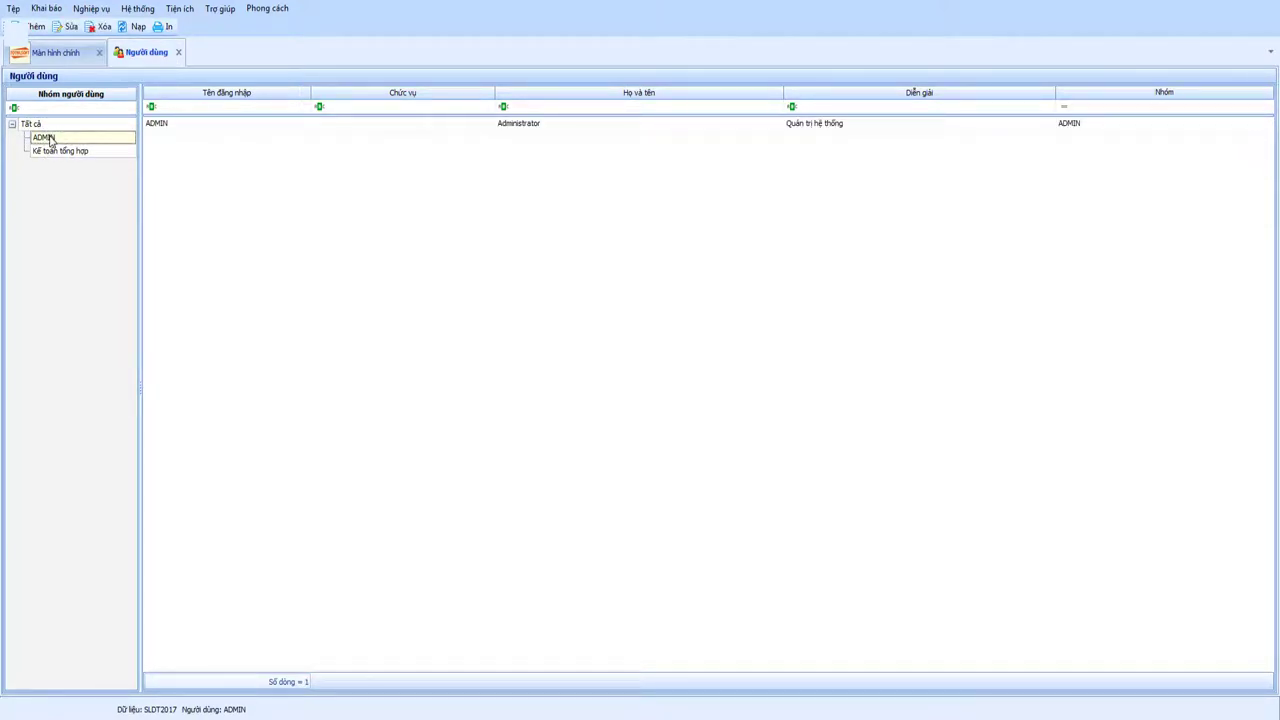
click(55, 152)
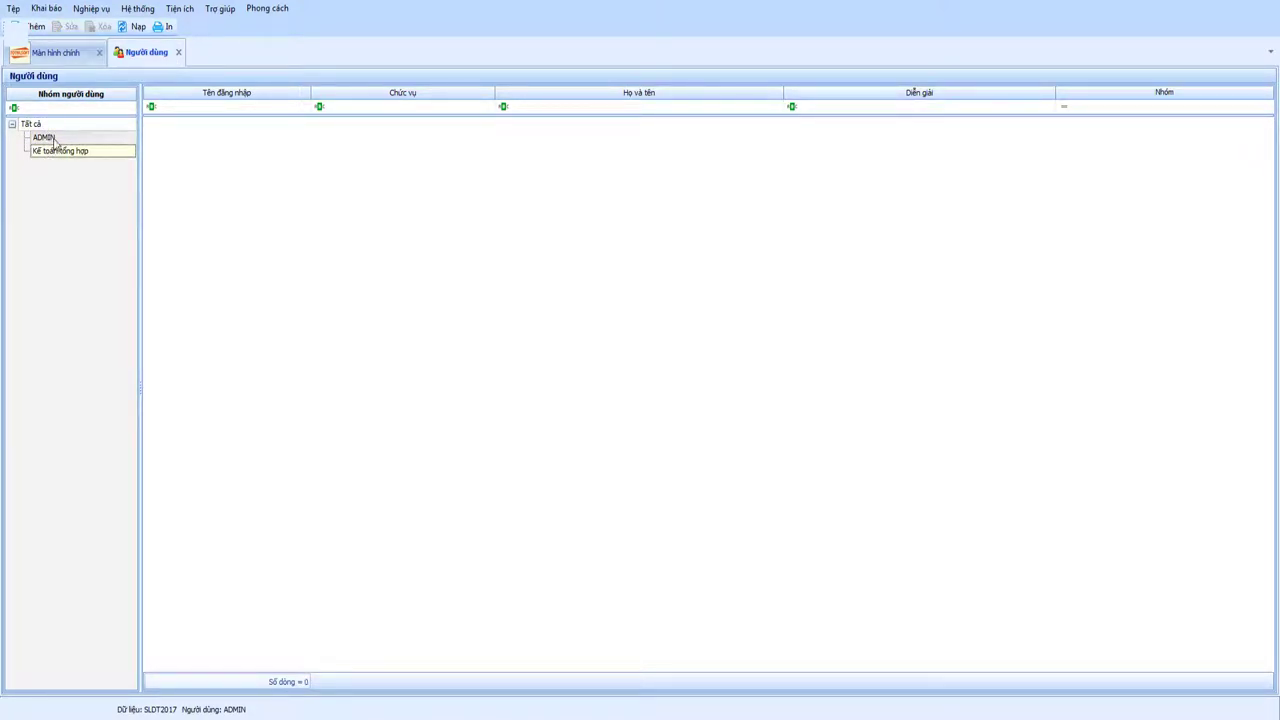
click(52, 139)
right_click(57, 155)
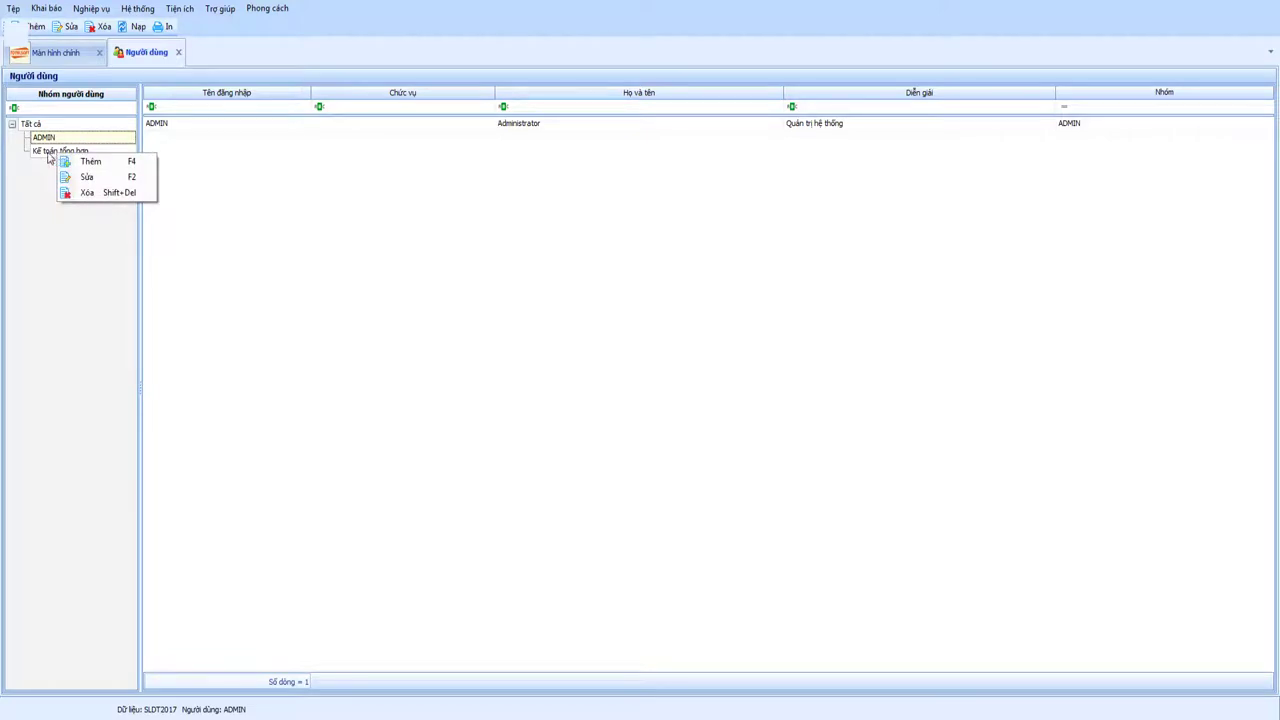
key(Escape)
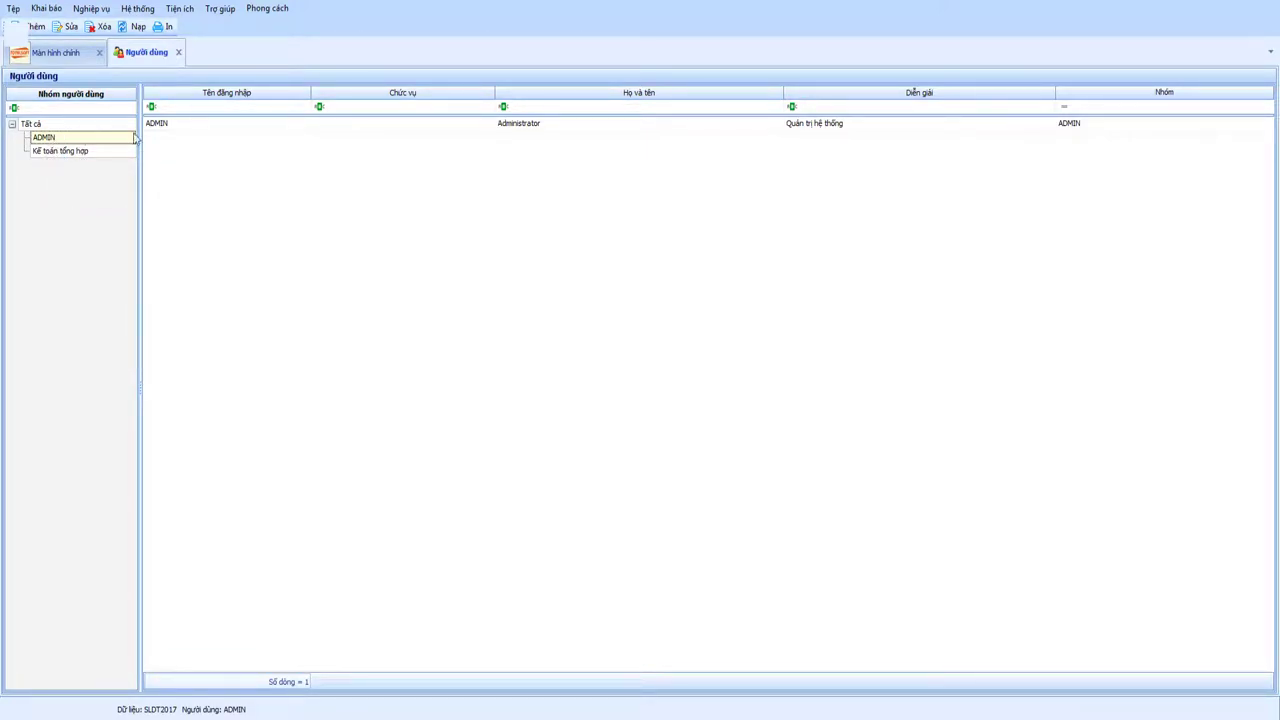
Review the ADMIN user's details in the edit form, close it without saving, and list the ADMIN group's users again.
click(170, 128)
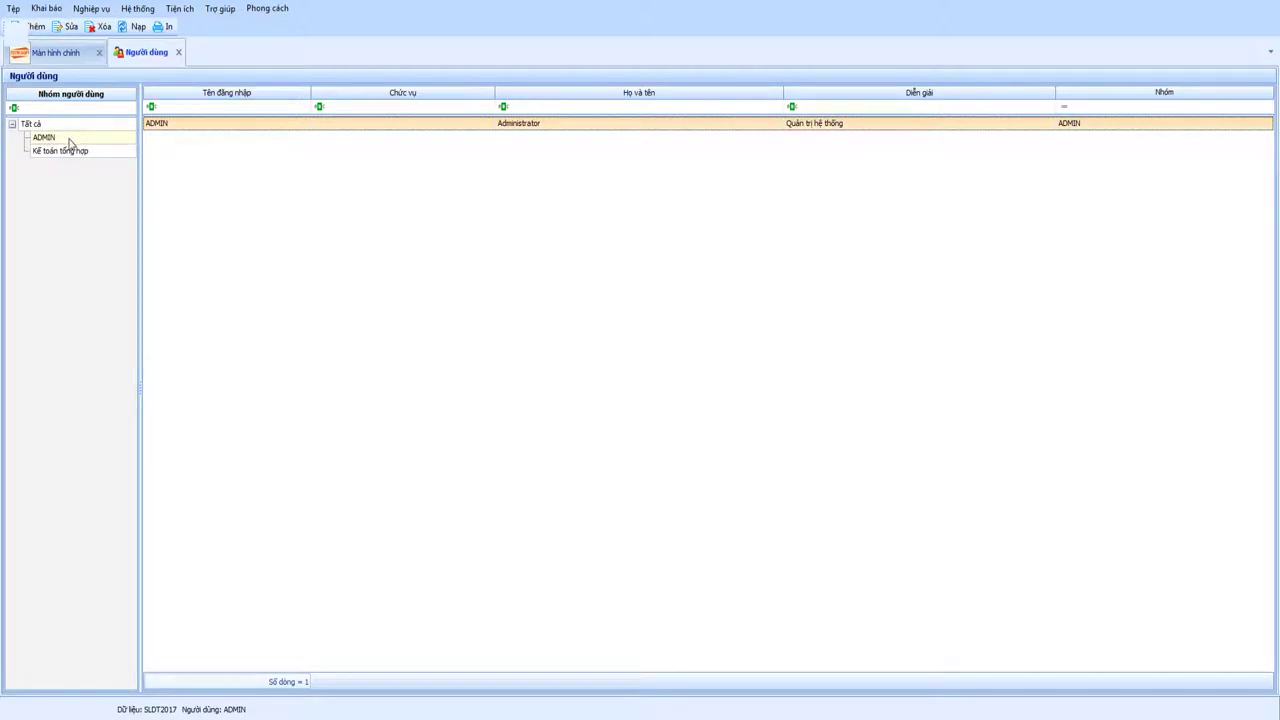
right_click(185, 127)
click(162, 128)
right_click(174, 124)
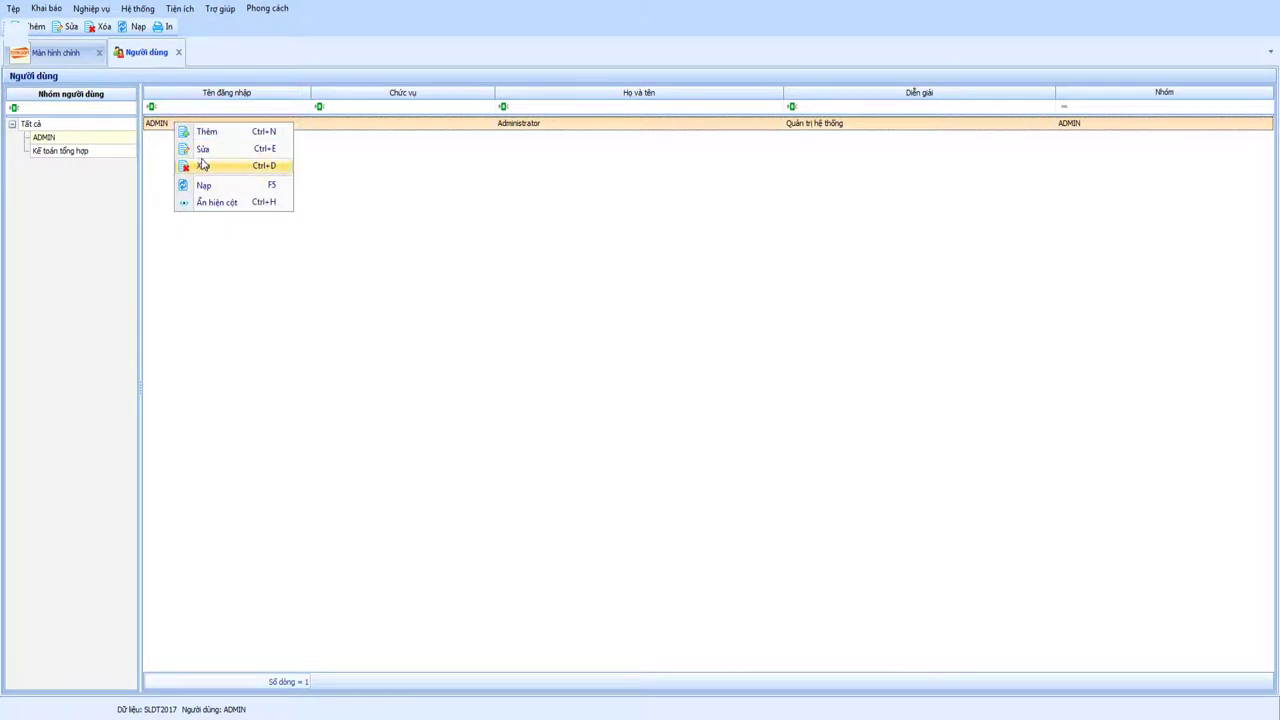
click(203, 149)
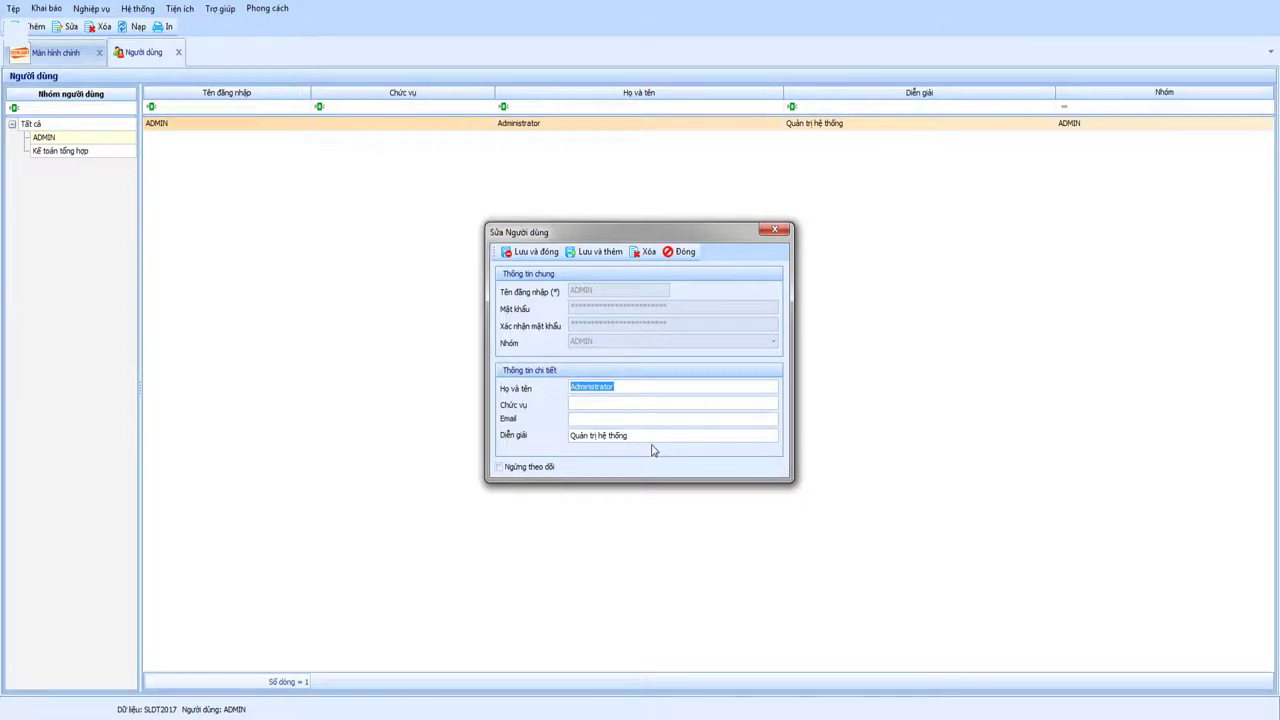
drag(632, 435, 549, 434)
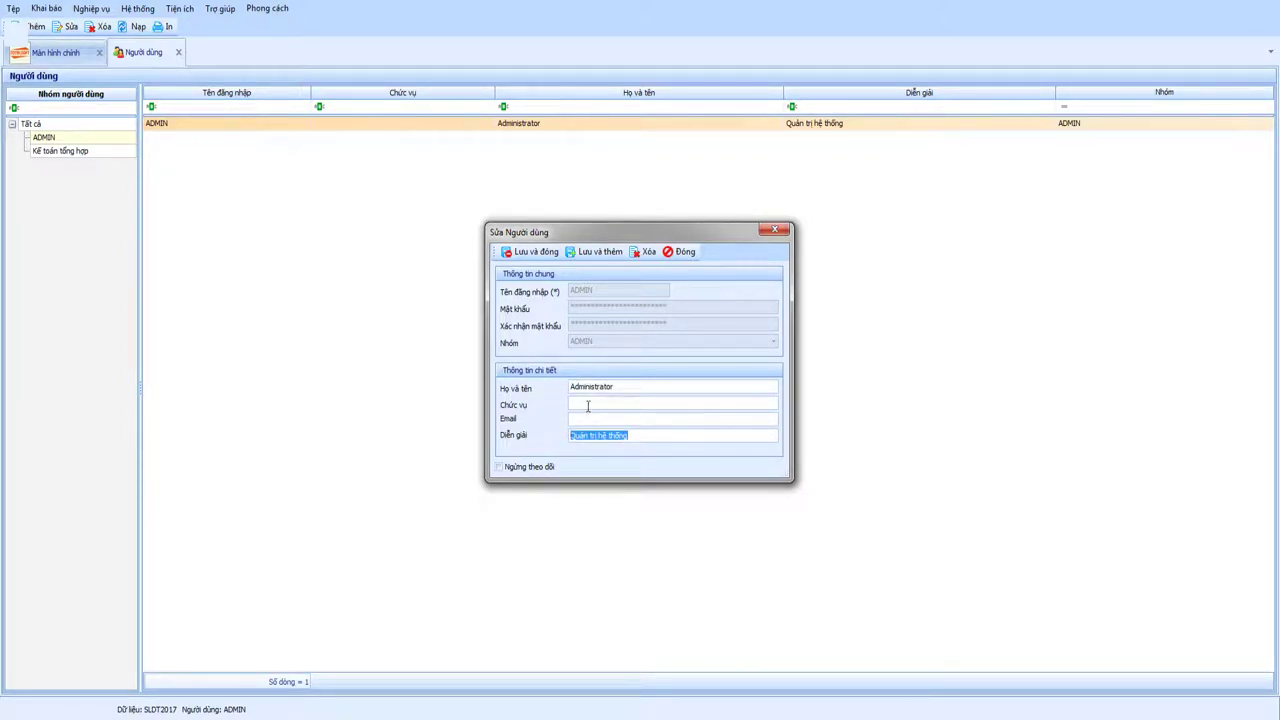
click(588, 404)
click(588, 402)
click(668, 253)
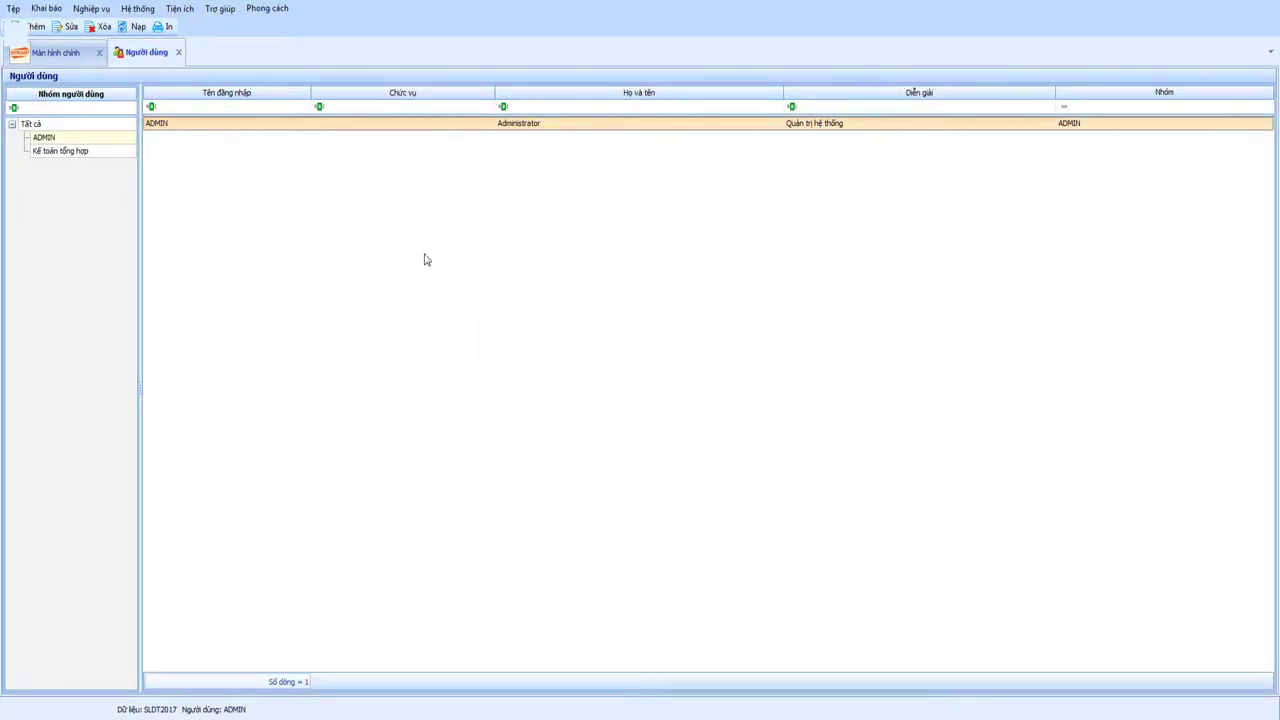
click(33, 125)
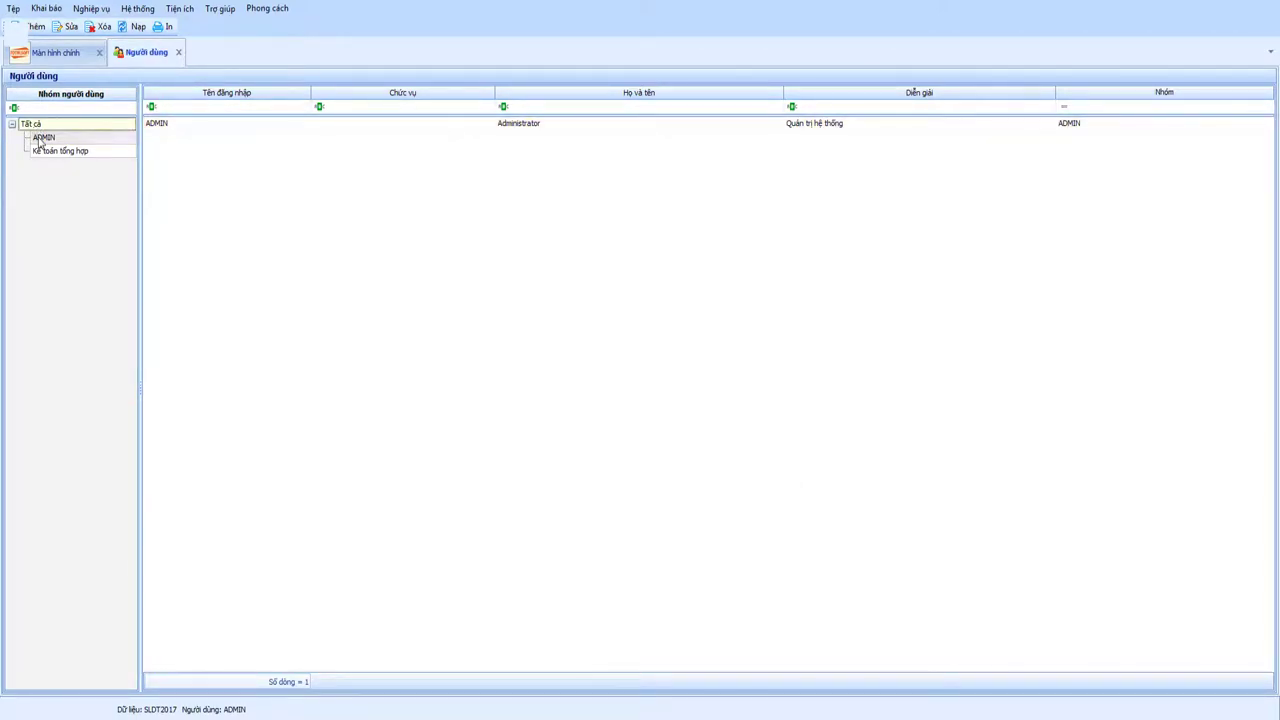
click(40, 138)
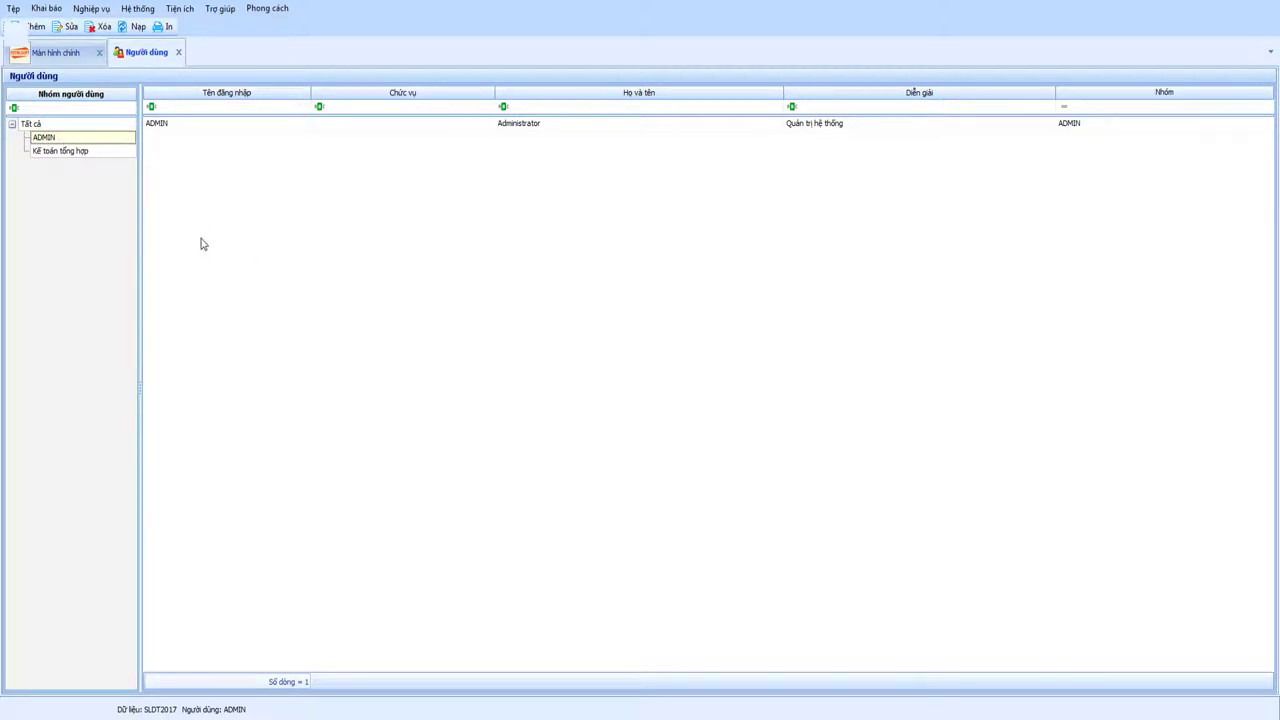
Switch to the Word document and add the lines "KẾ toán thanh toán:" and "Kế toán kho:" below the heading.
key(alt+Tab)
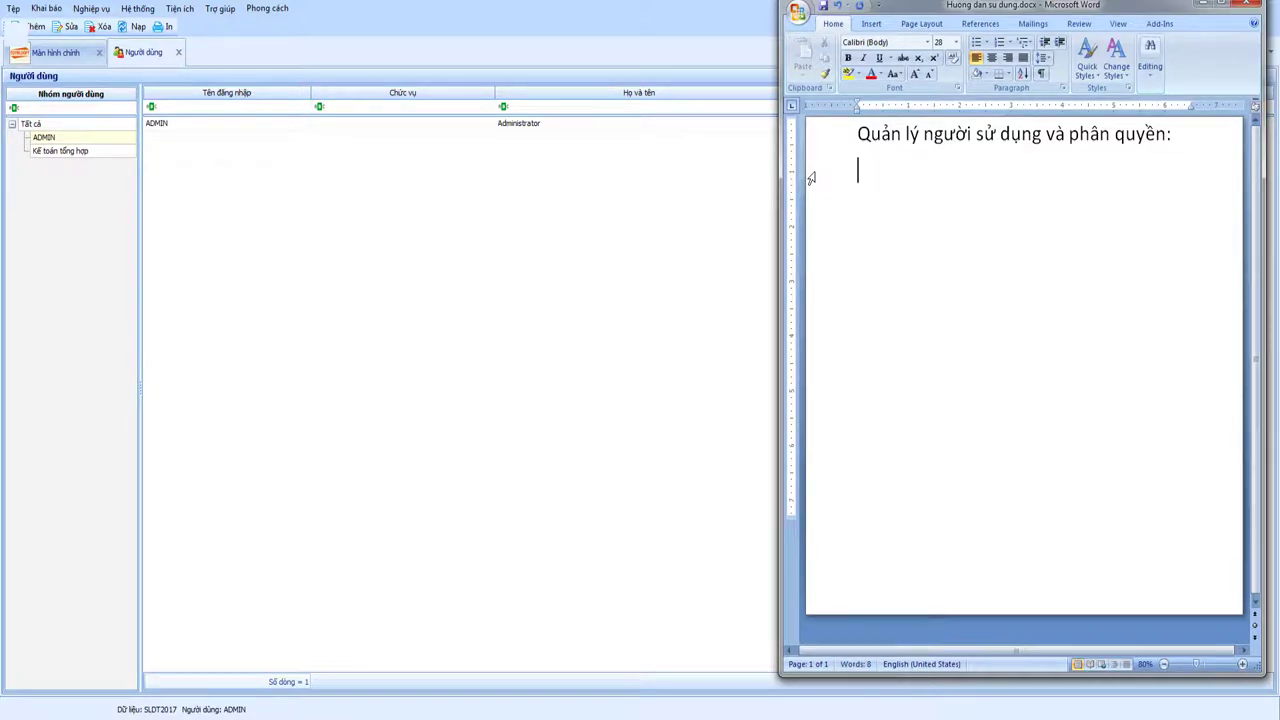
text(KẾ toa)
text(n thanh)
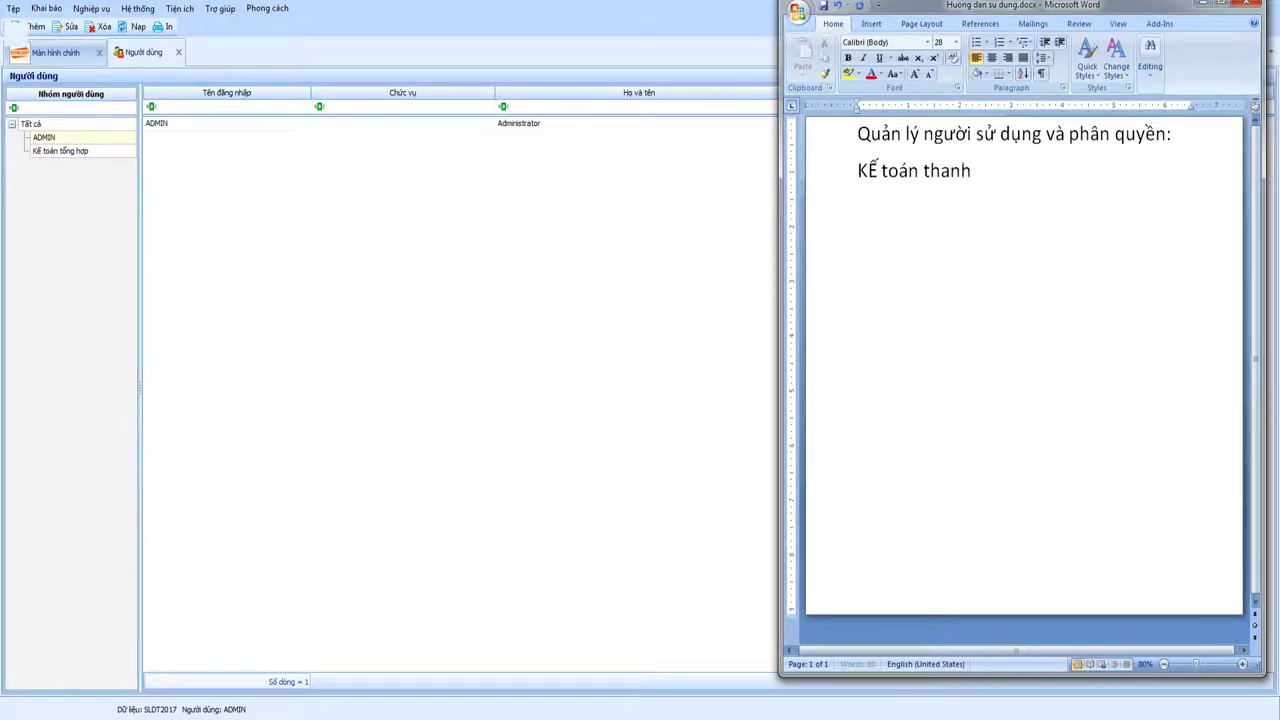
text( toán:)
key(Return)
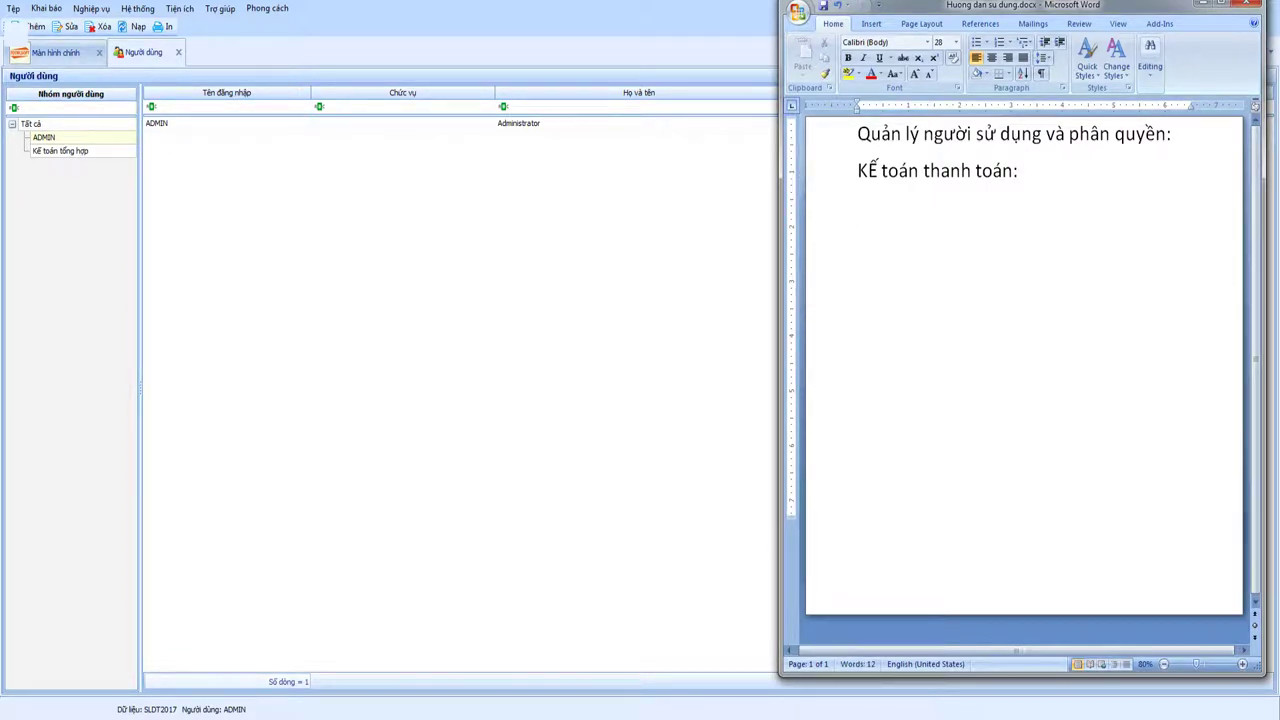
text(Kế to)
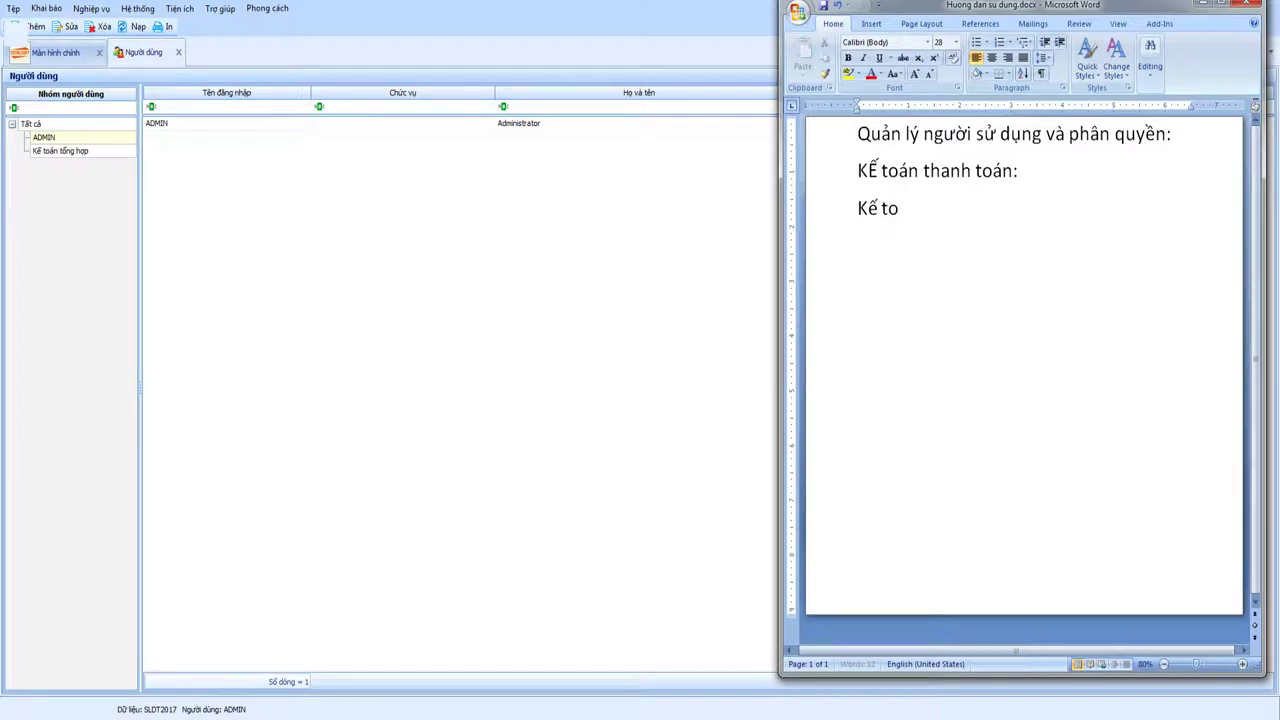
text(án kho:)
key(Return)
Add the lines "Kế toán mua hàng" and "kế toán bán hàng:" to the list of accounting roles.
text(Kees toans mua hangf)
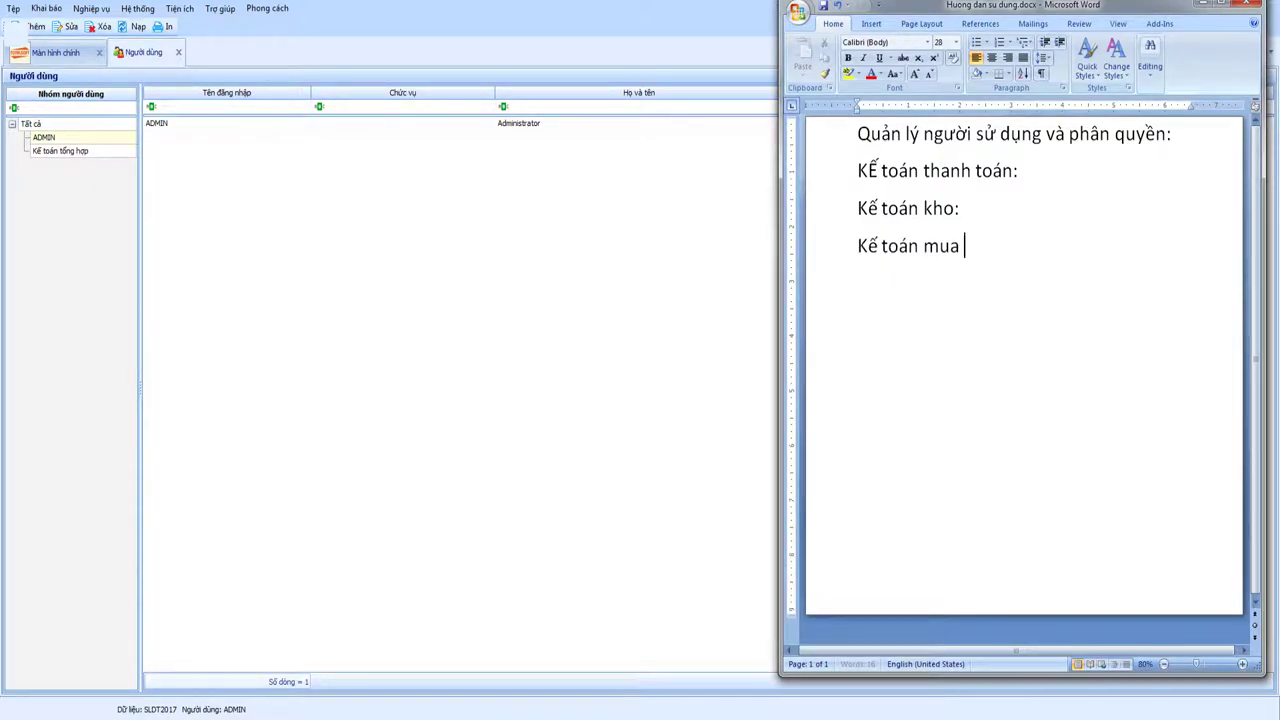
key(Return)
text(kees toans bans h)
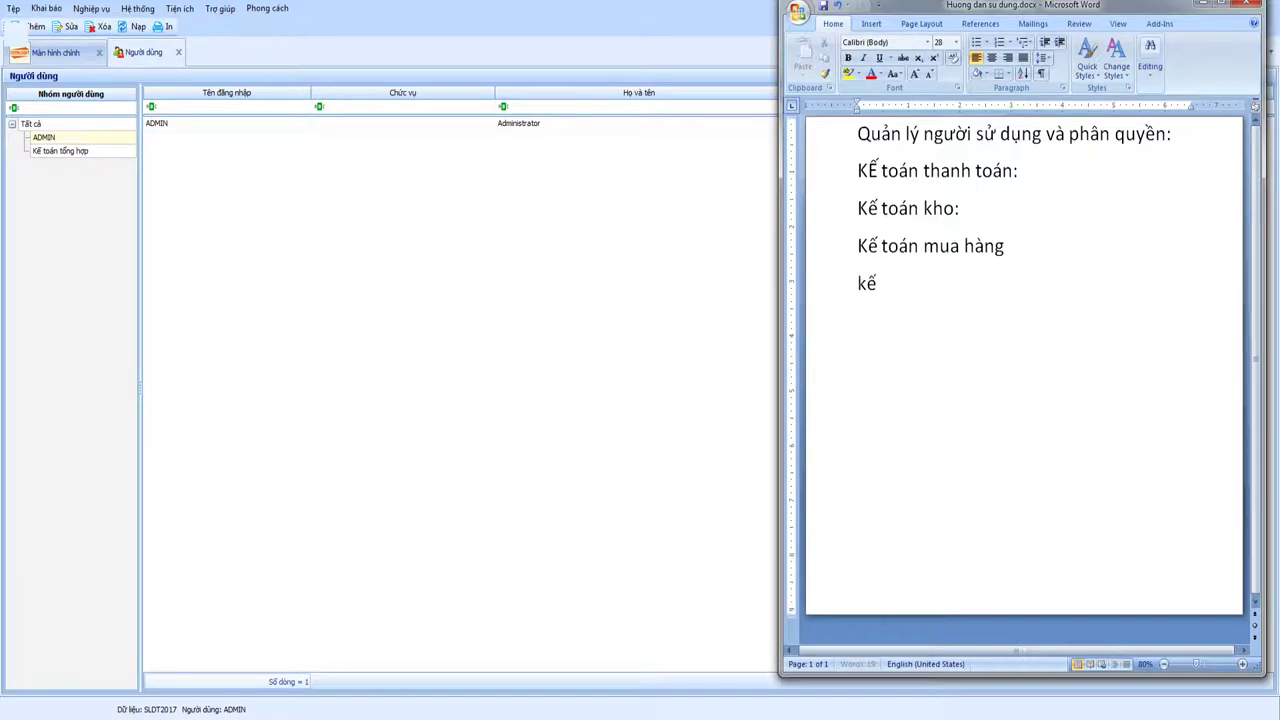
text(agnf)
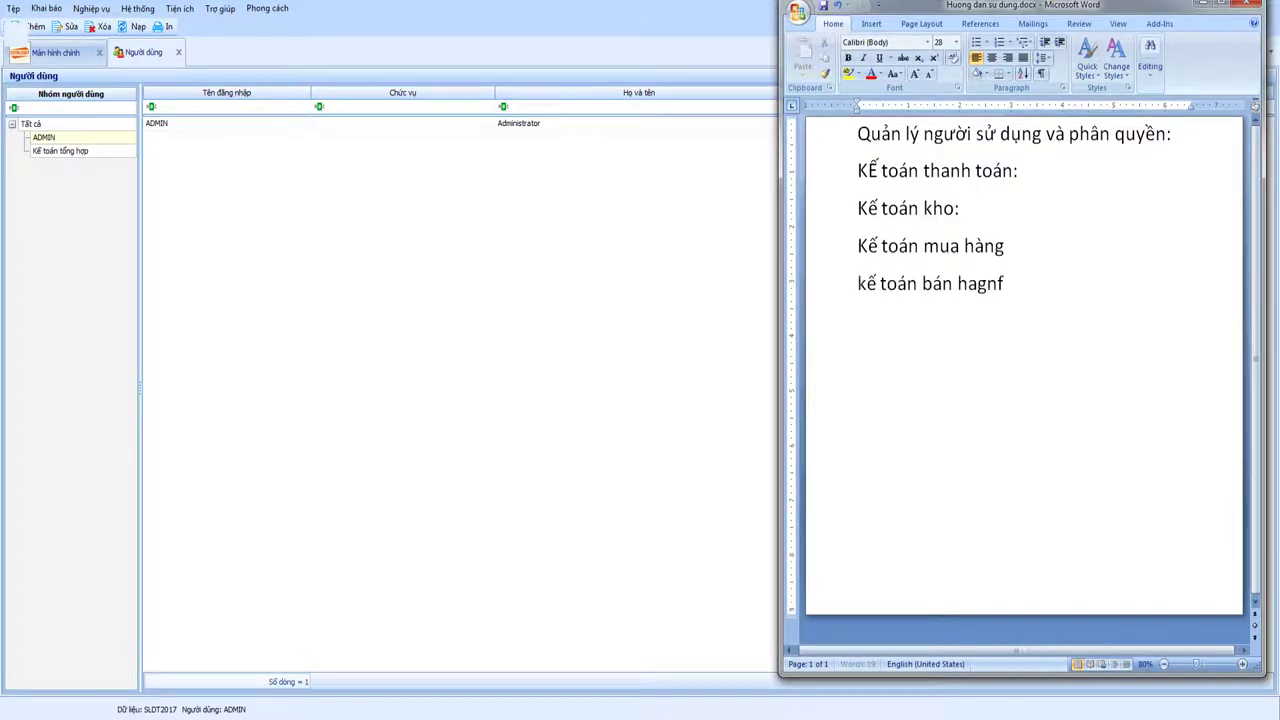
key(BackSpace)
key(BackSpace)
key(BackSpace)
text(ngf:)
key(Return)
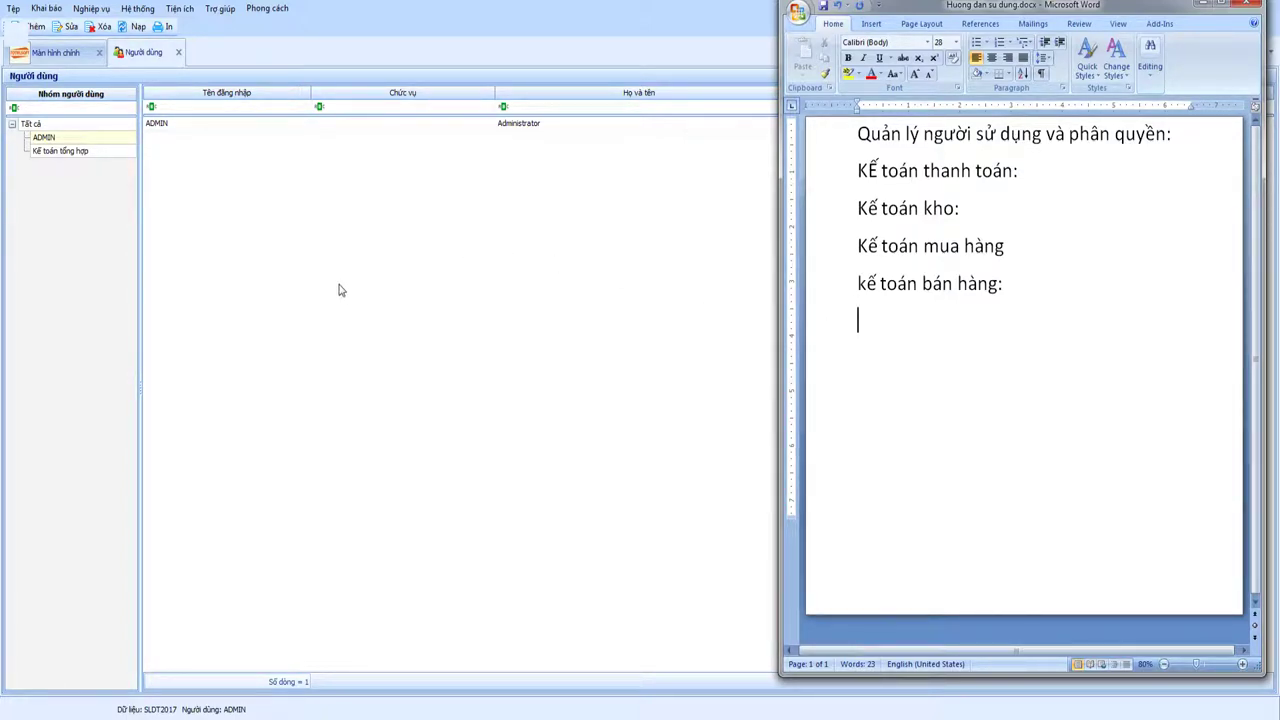
Return to the accounting software and start a new user group named "Kế toán thanh toán".
right_click(32, 182)
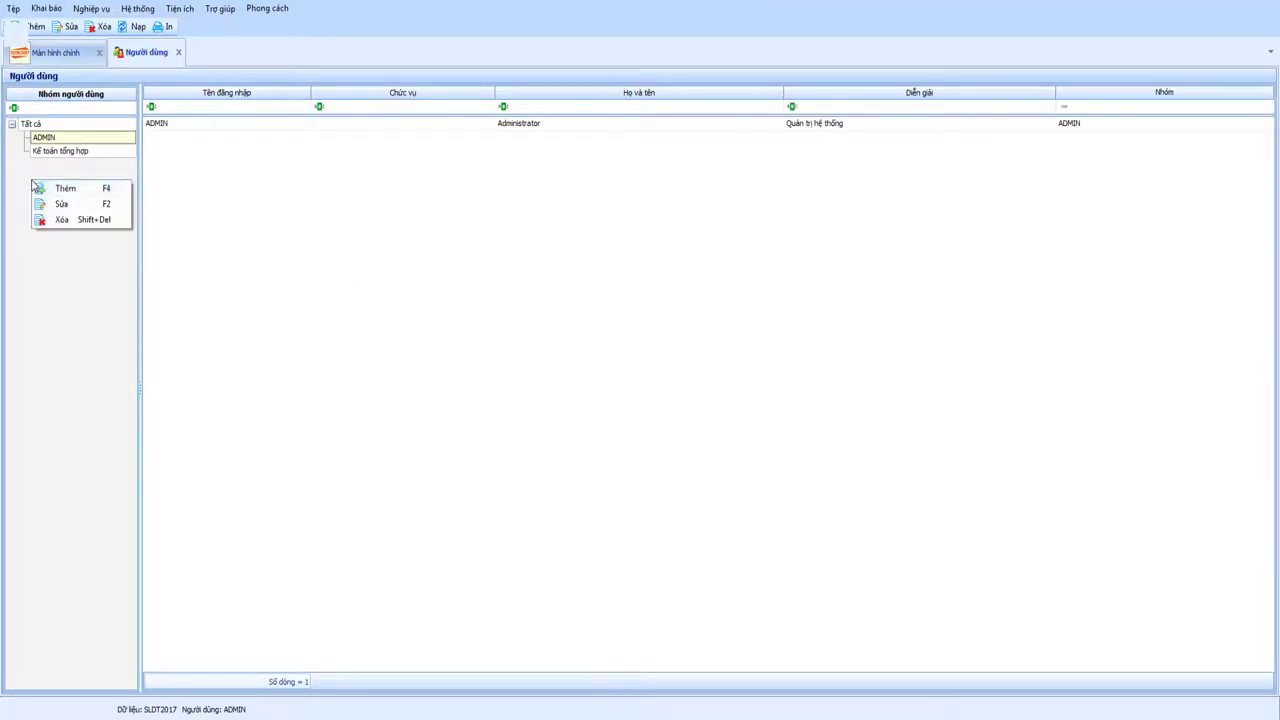
click(60, 189)
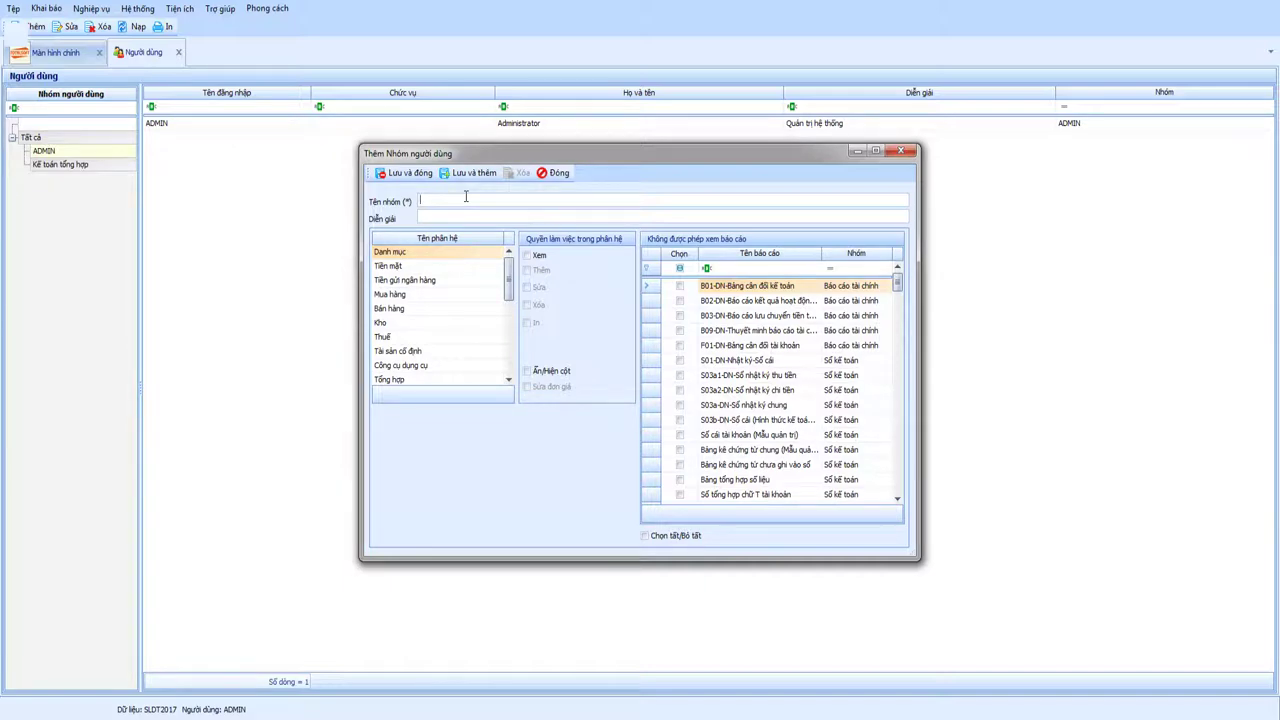
text(Kế toán tha)
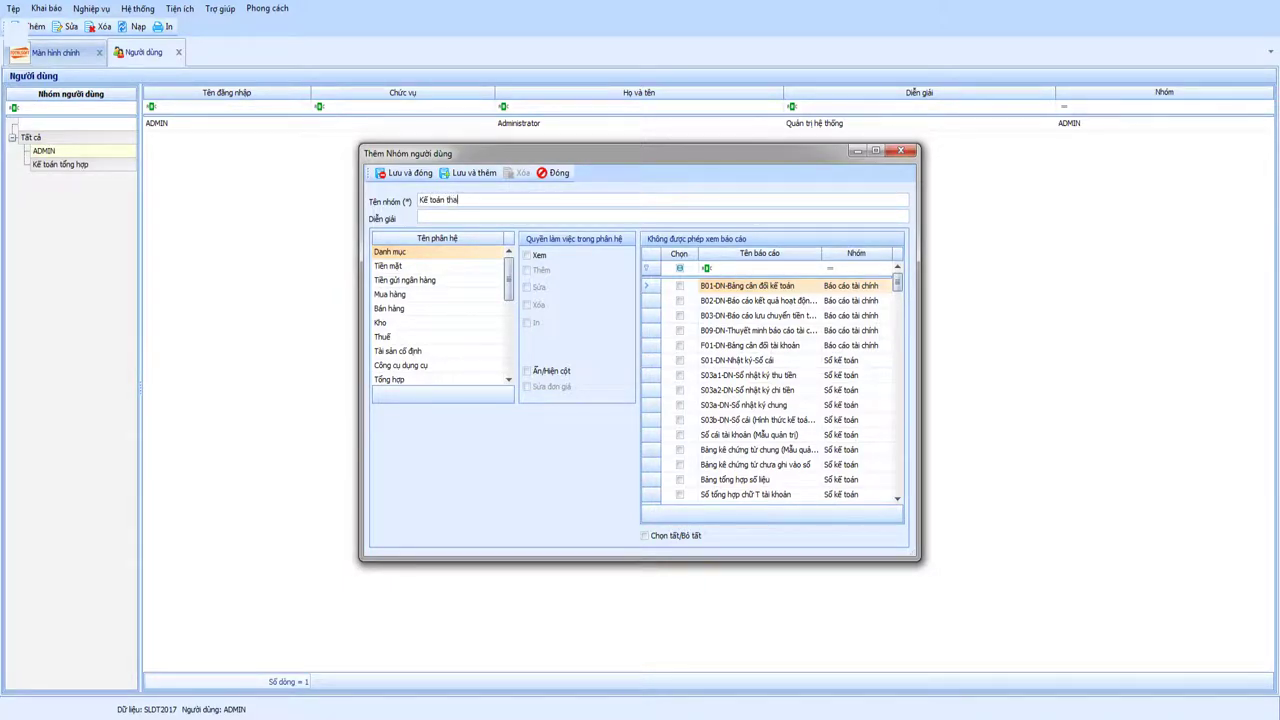
text(nh toán)
Grant the new group the Xem, Thêm and Sửa permissions in the Danh mục module.
click(400, 253)
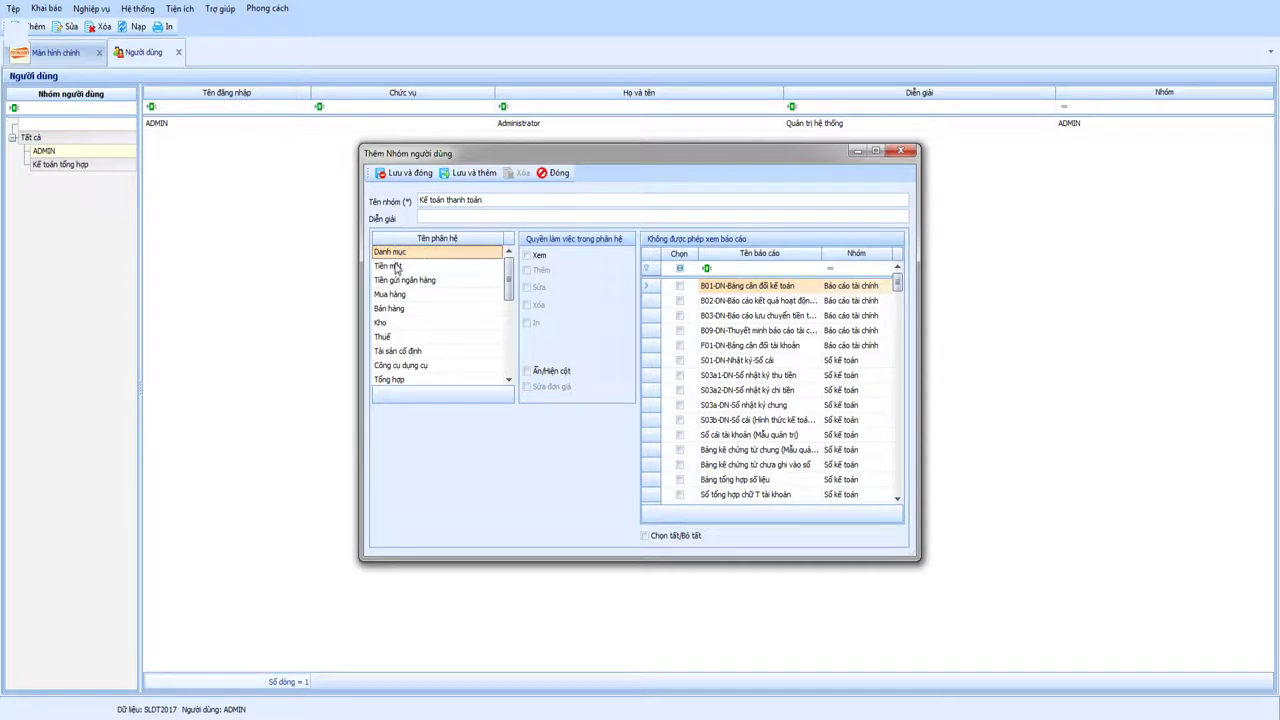
click(527, 255)
drag(509, 297, 509, 265)
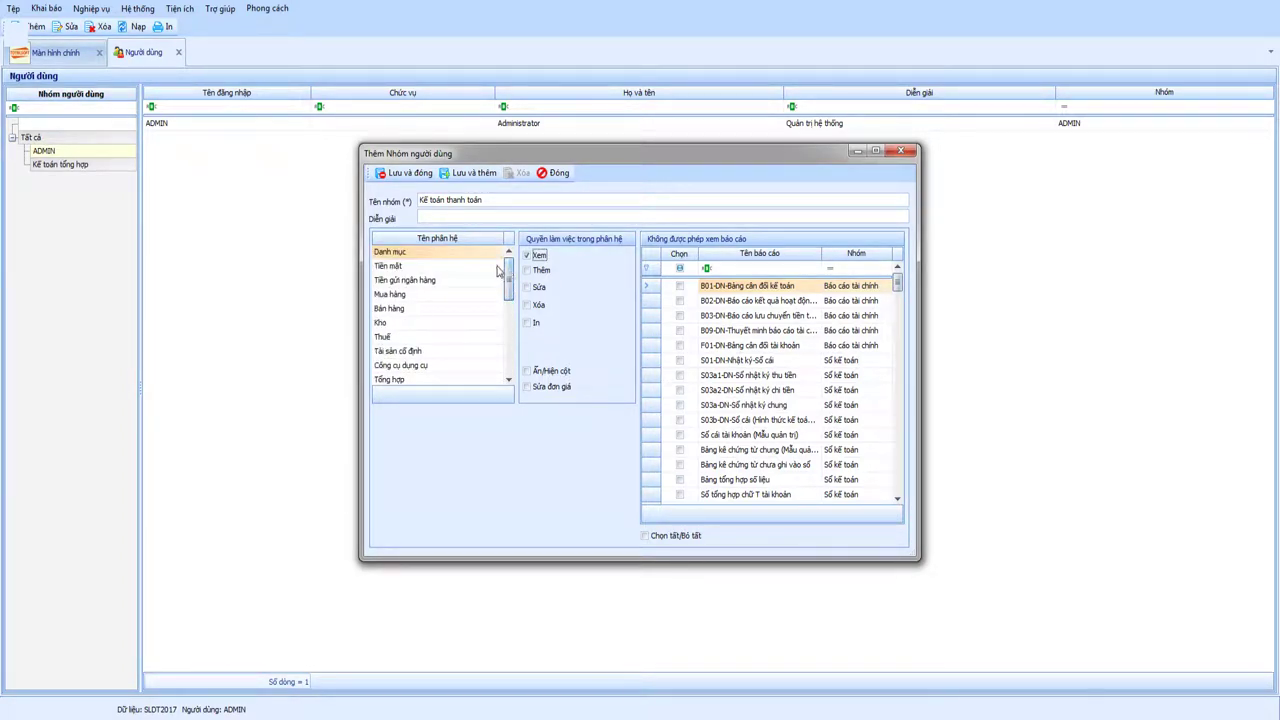
click(398, 256)
drag(642, 158, 610, 162)
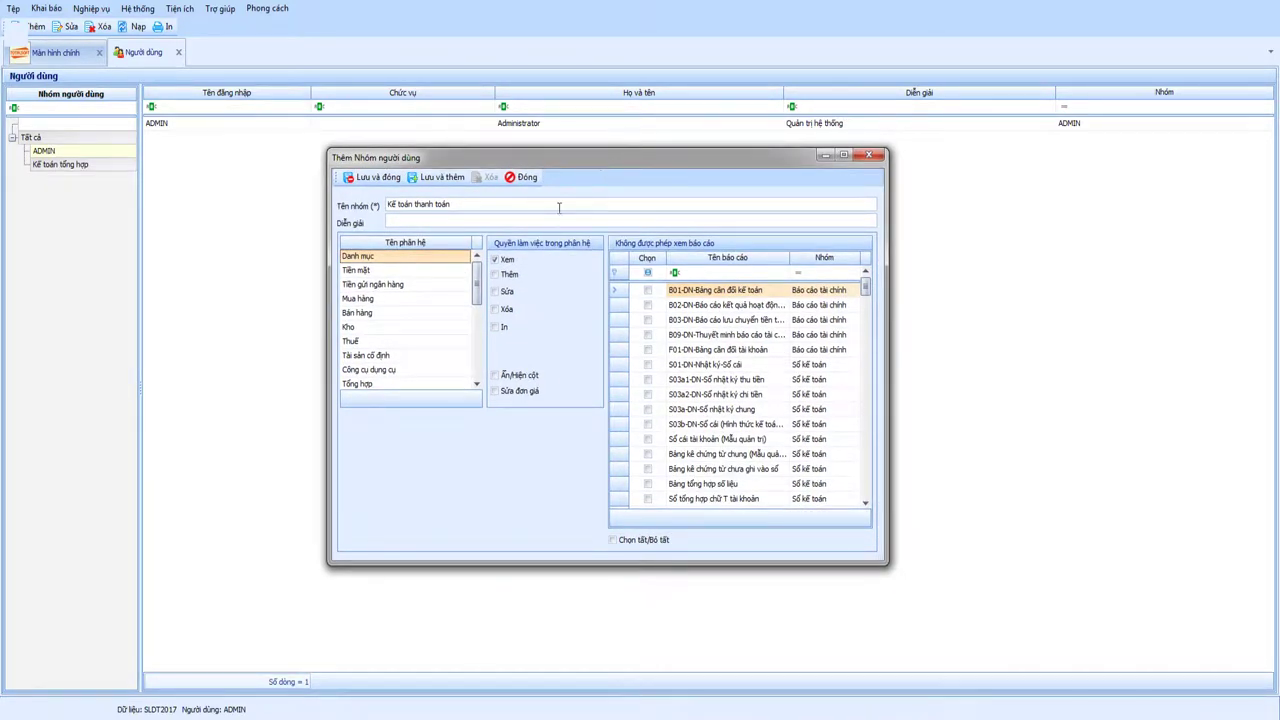
click(494, 274)
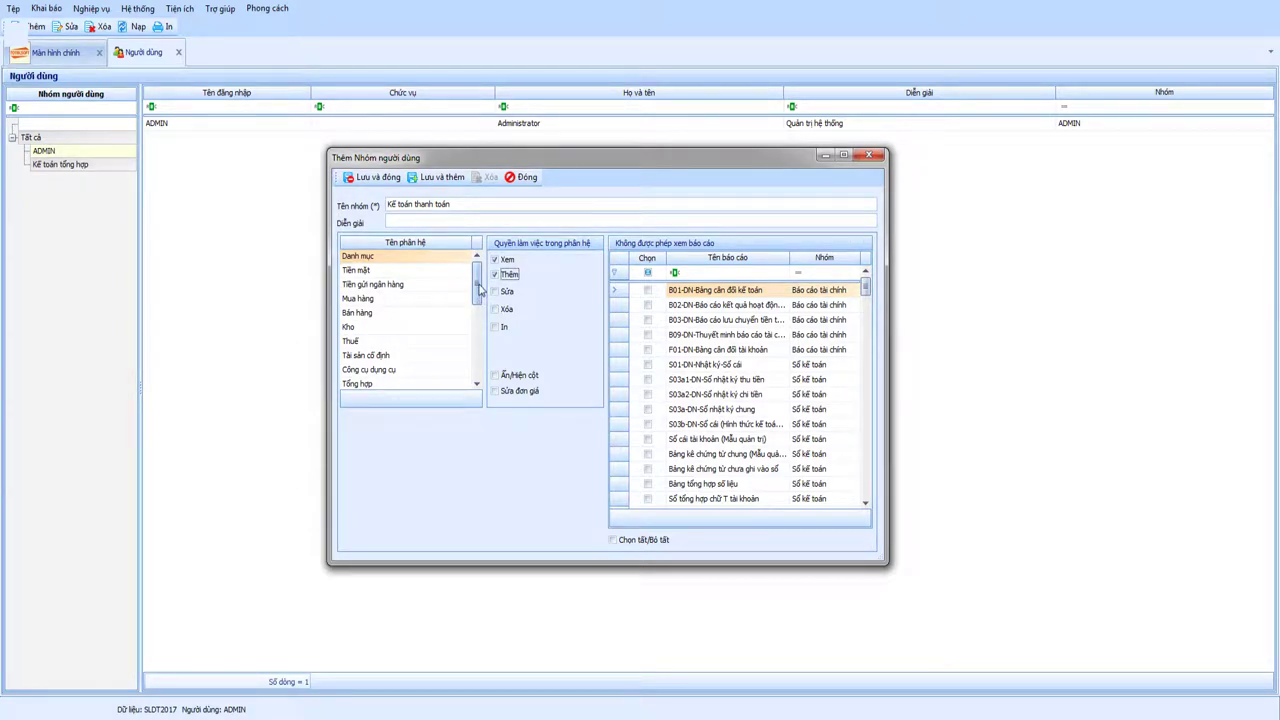
click(495, 293)
For the Tiền mặt module, grant Xem, Thêm, Sửa, In, Ghi sổ, Bỏ ghi sổ and Ẩn/Hiện cột, leaving Xóa off.
click(360, 271)
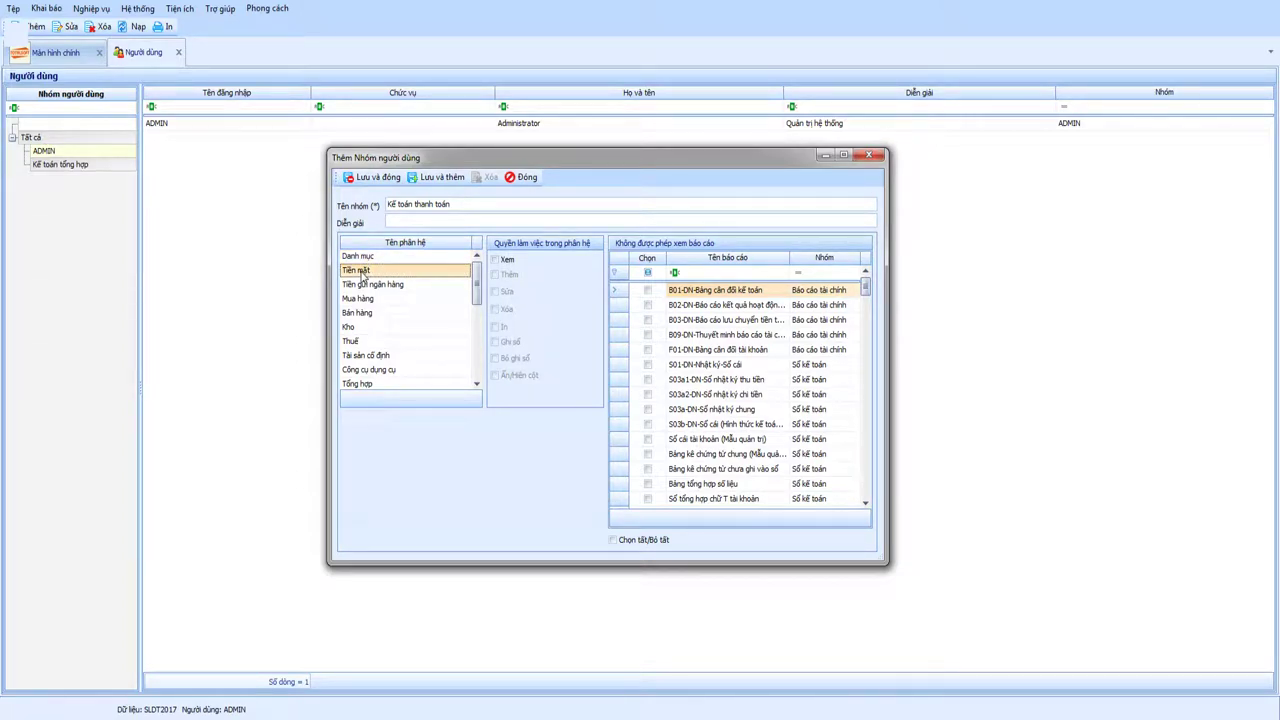
click(495, 260)
click(495, 274)
click(495, 291)
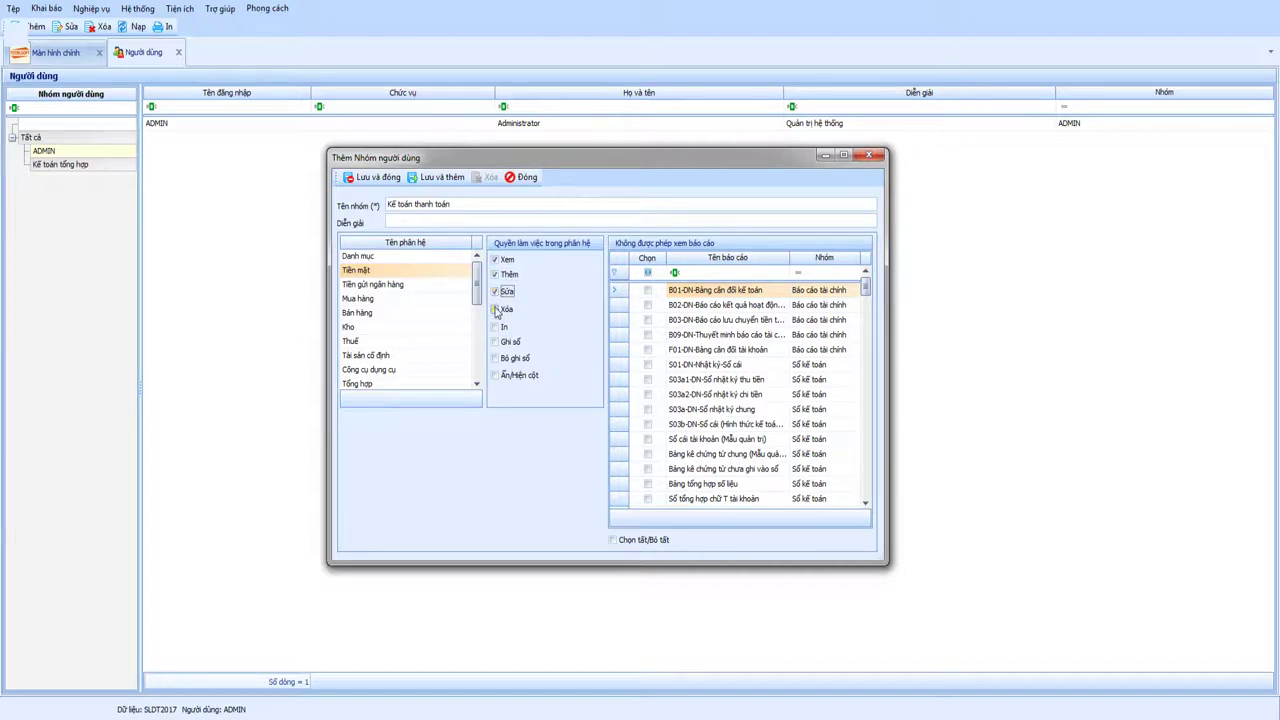
click(495, 309)
click(495, 306)
click(494, 327)
click(495, 343)
click(497, 359)
click(496, 376)
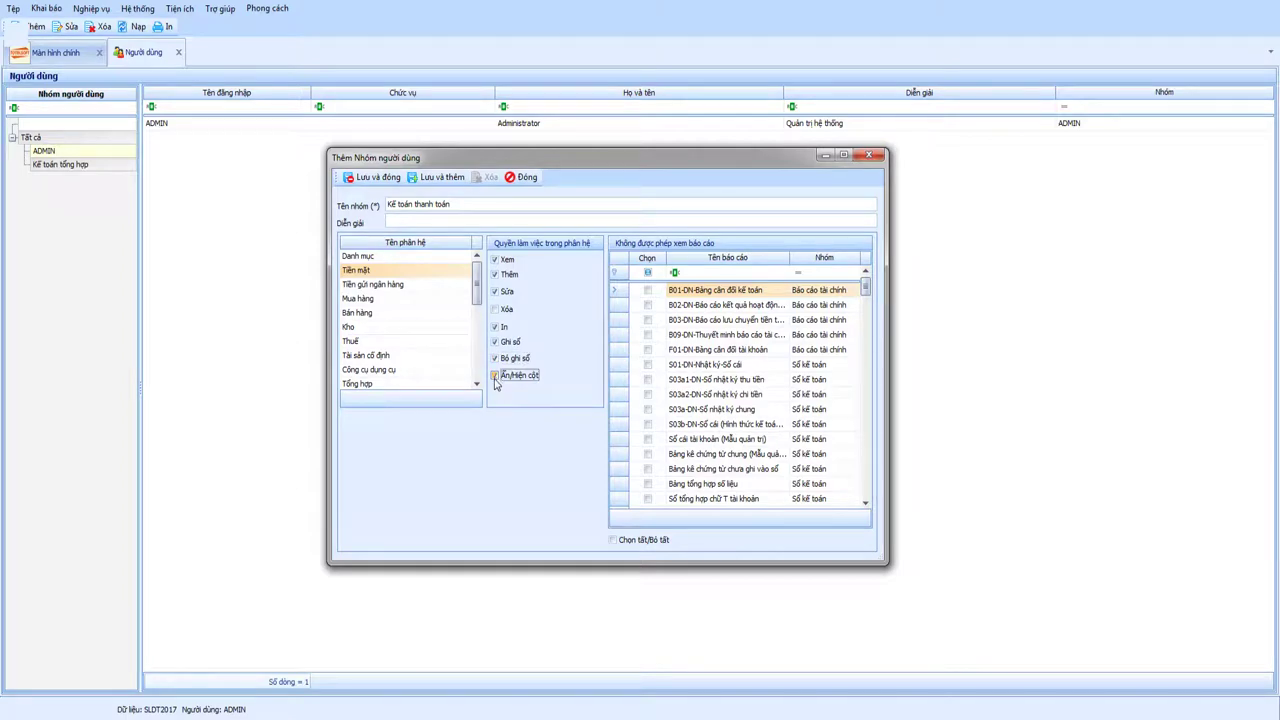
Grant every working permission from Xem through Ẩn/Hiện cột, including Xóa, for the Tiền gửi ngân hàng module.
click(390, 285)
click(494, 259)
click(494, 274)
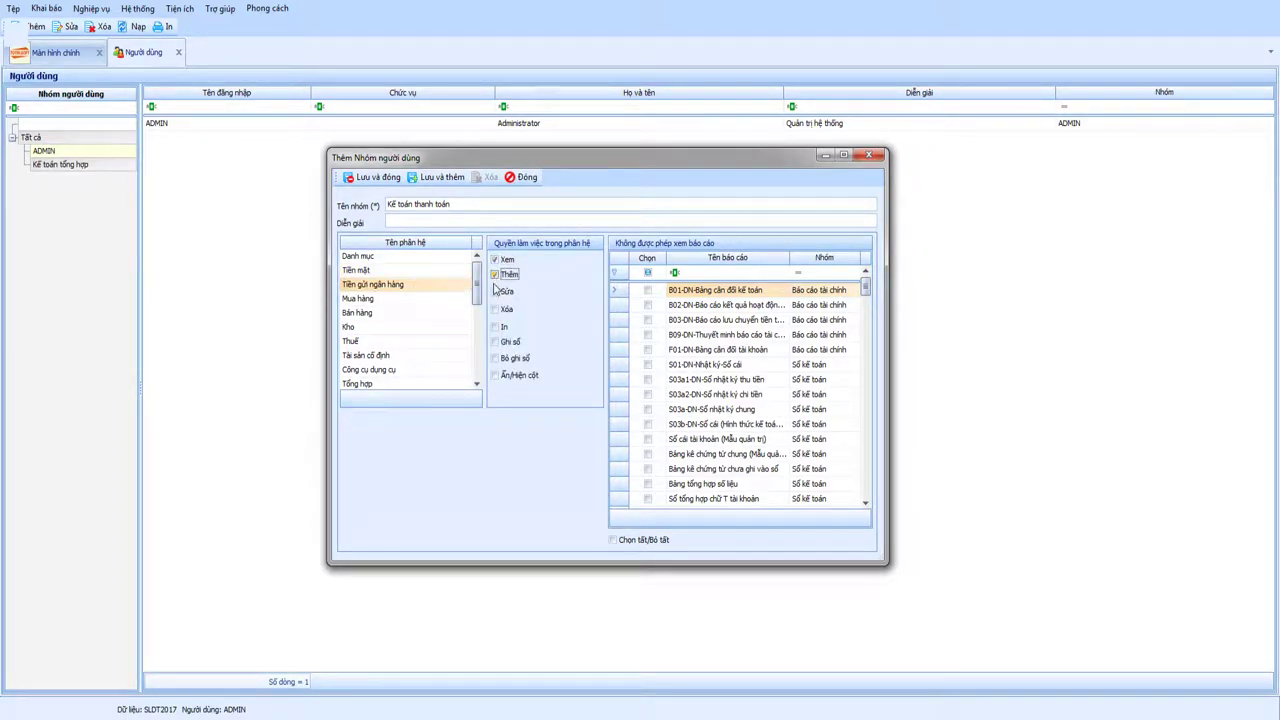
click(494, 291)
click(494, 309)
click(494, 326)
click(494, 341)
click(494, 358)
click(494, 375)
Select the Mua hàng module and look through the remaining modules in the group's permission list.
click(376, 299)
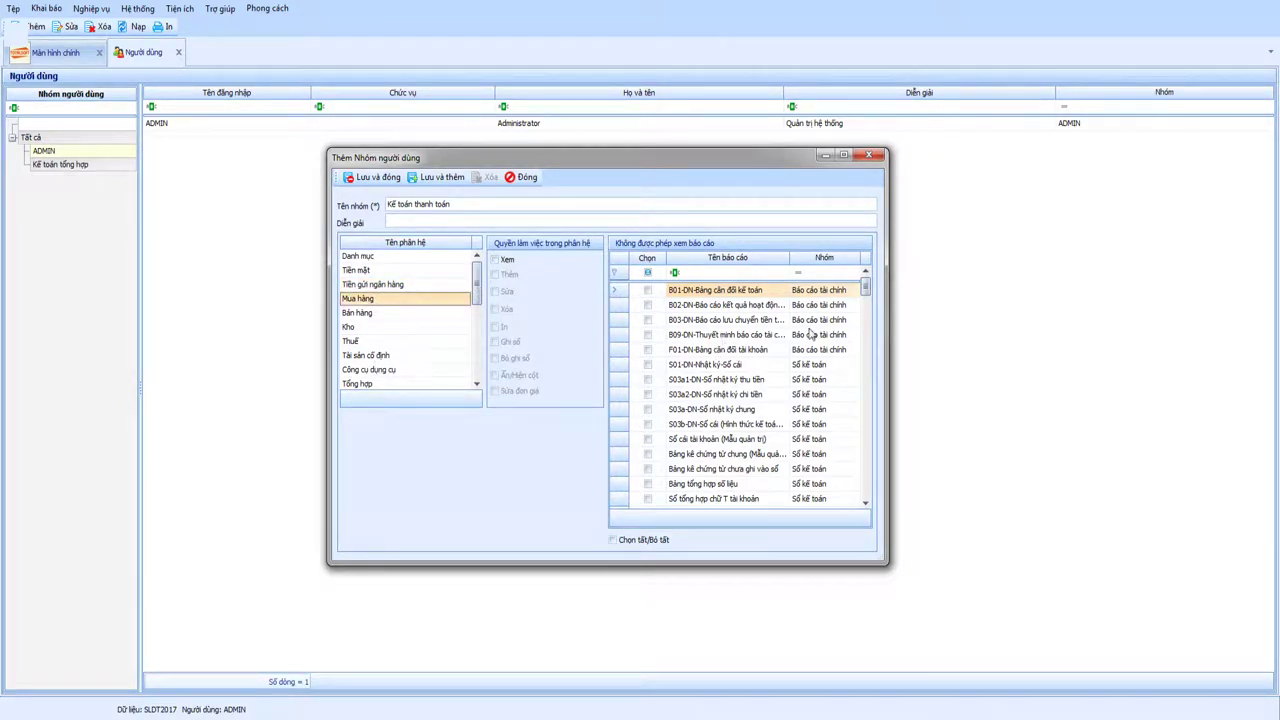
drag(484, 288, 482, 314)
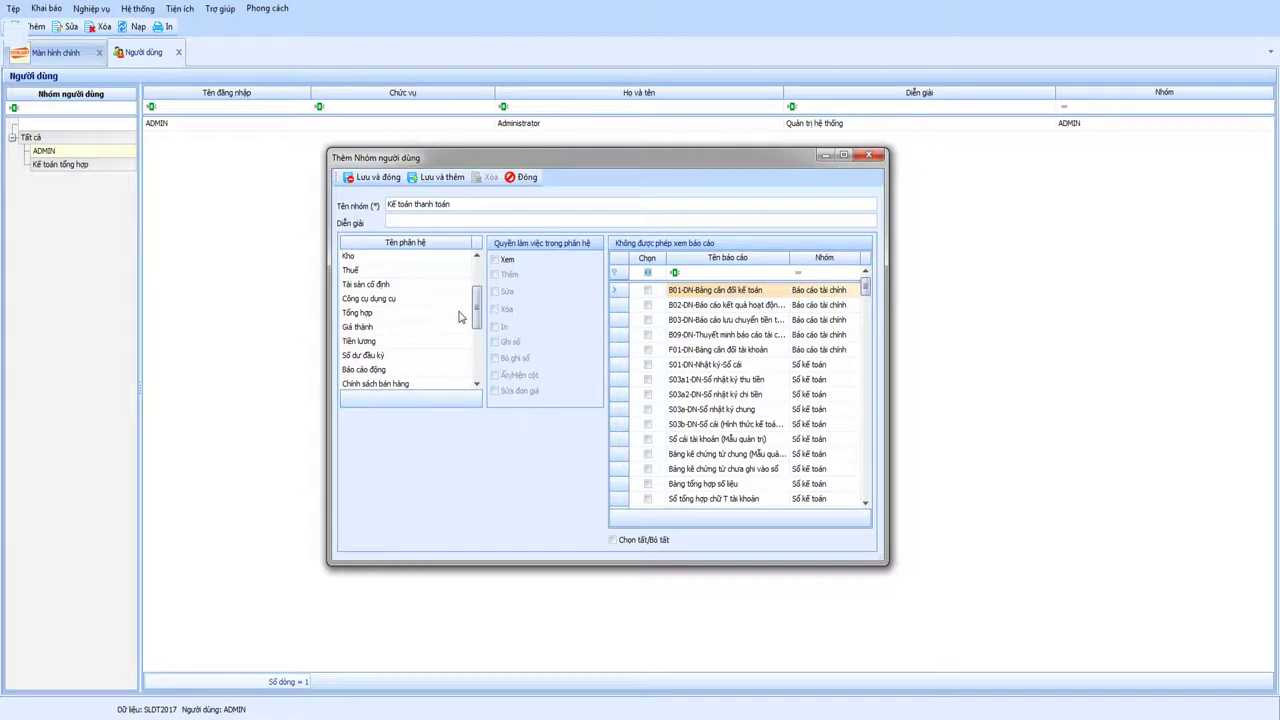
drag(477, 312, 478, 282)
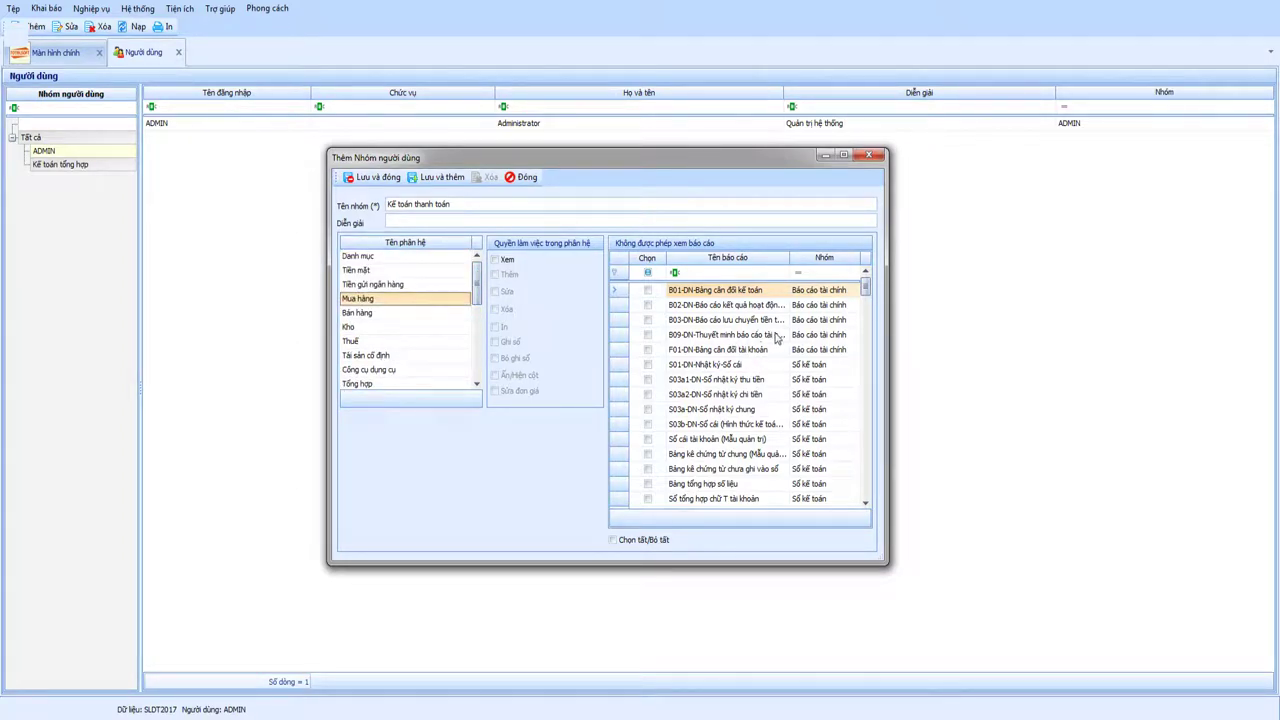
Forbid all reports for the group except Nhật ký thu tiền, Nhật ký chi tiền, both S07-DN-Sổ quỹ tiền mặt reports and the S07a-DN report.
drag(655, 165, 646, 166)
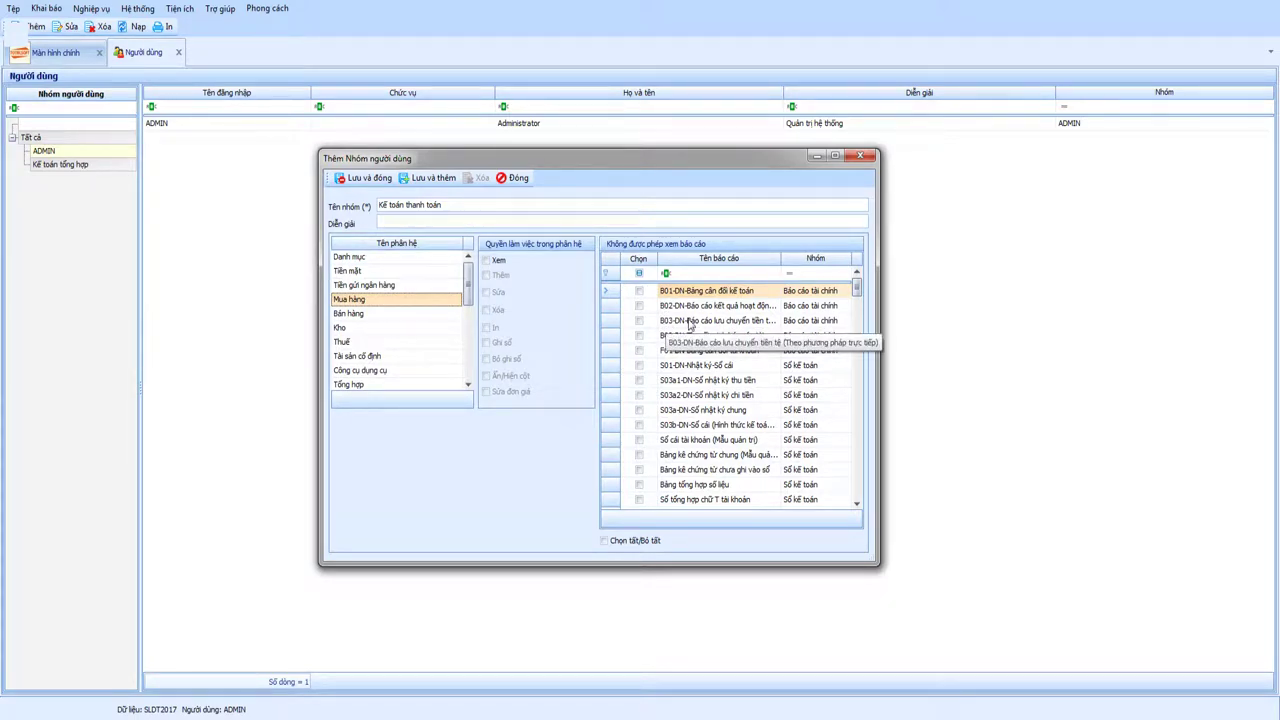
click(605, 541)
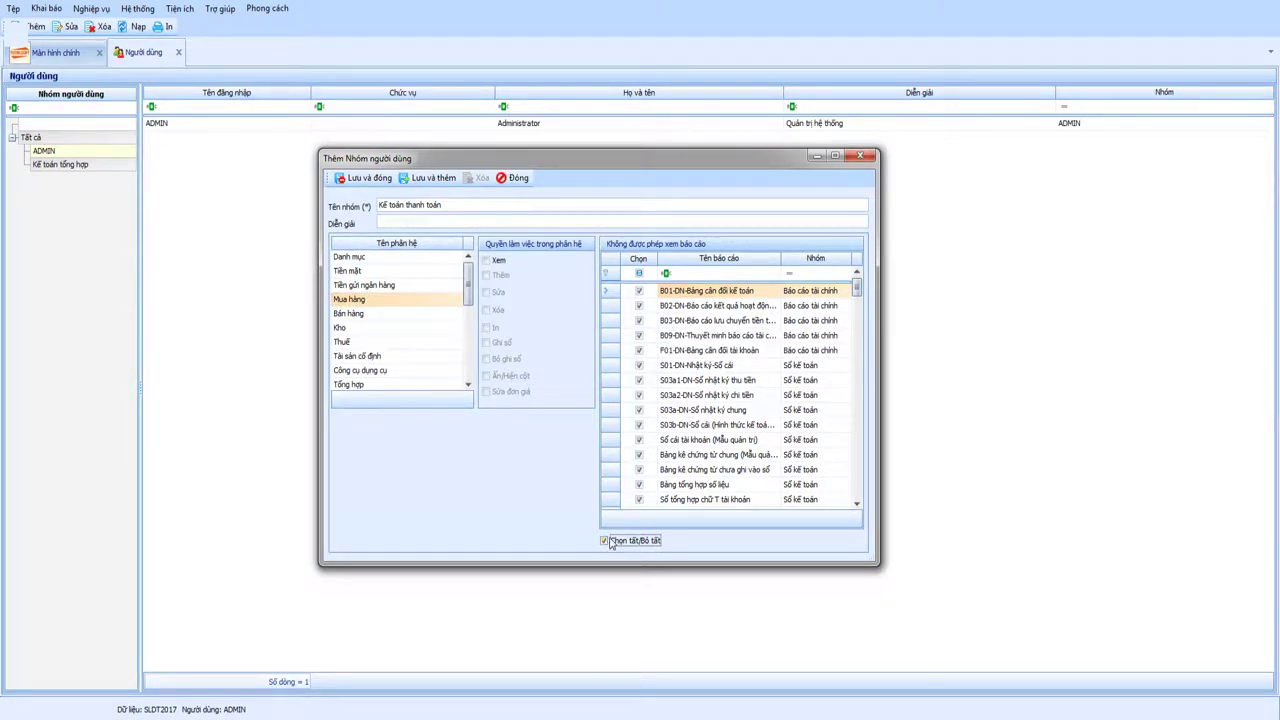
drag(857, 291, 857, 334)
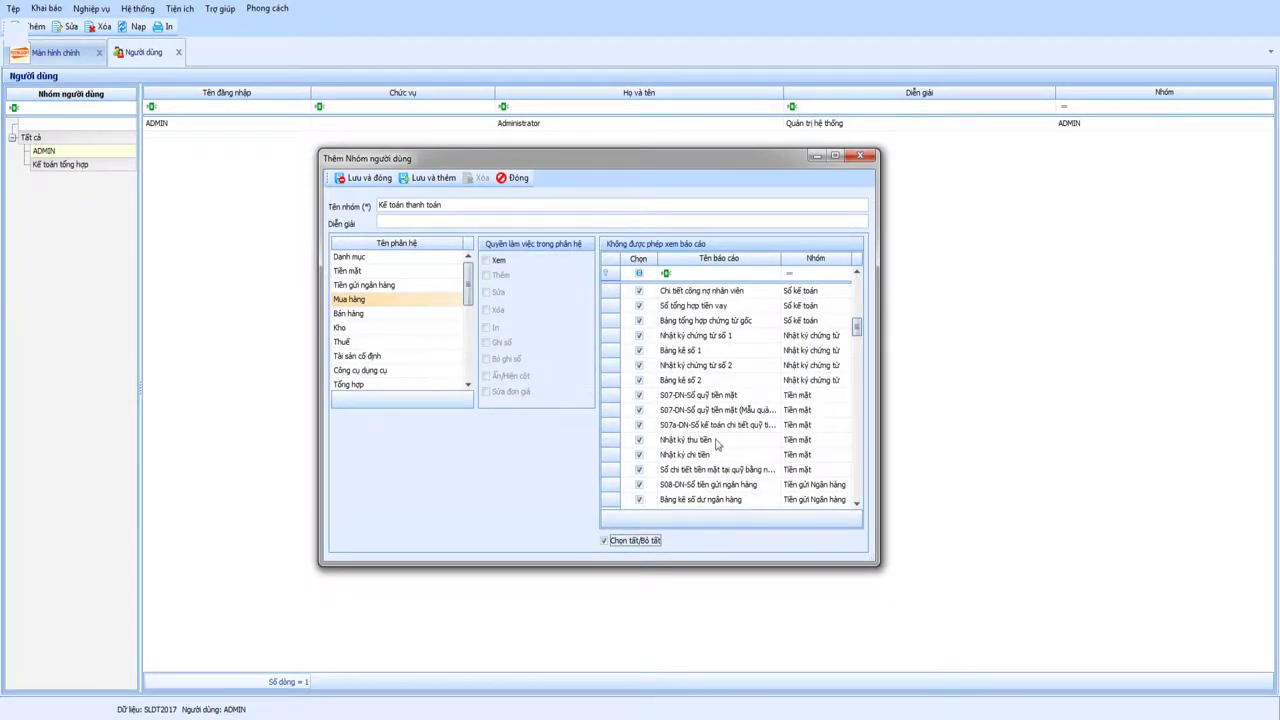
click(639, 440)
click(640, 454)
click(640, 455)
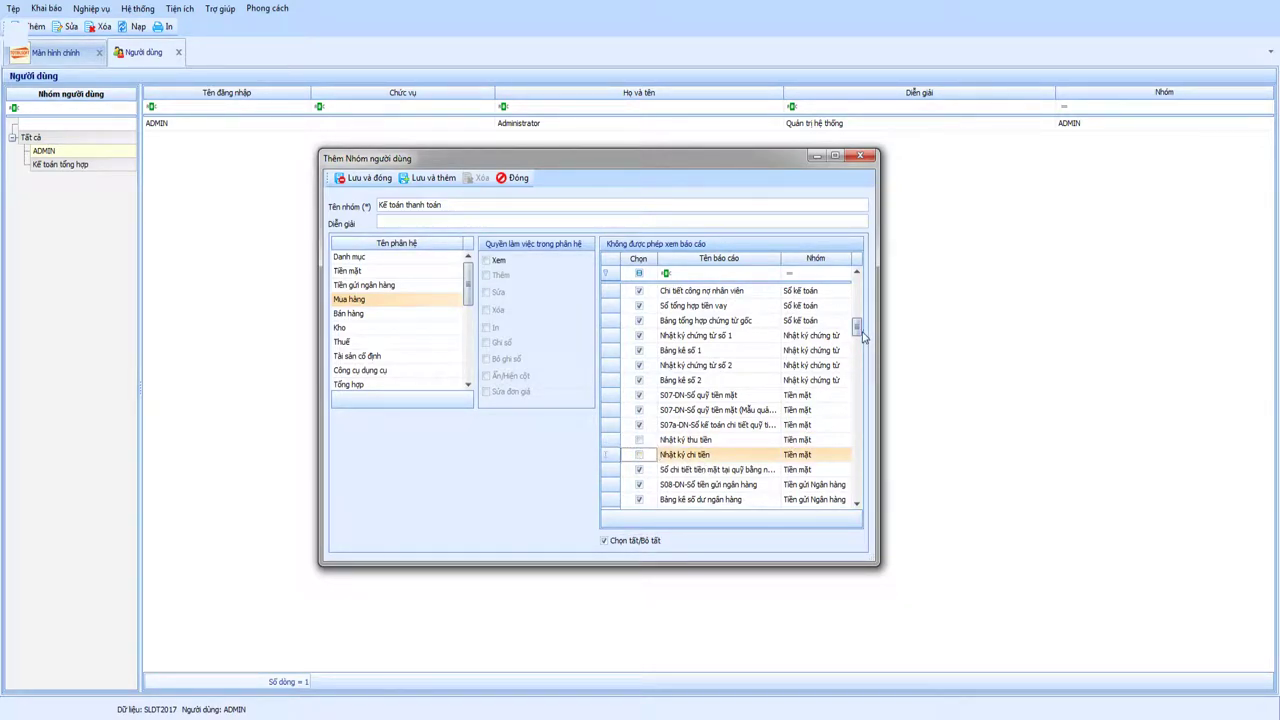
click(640, 396)
click(640, 410)
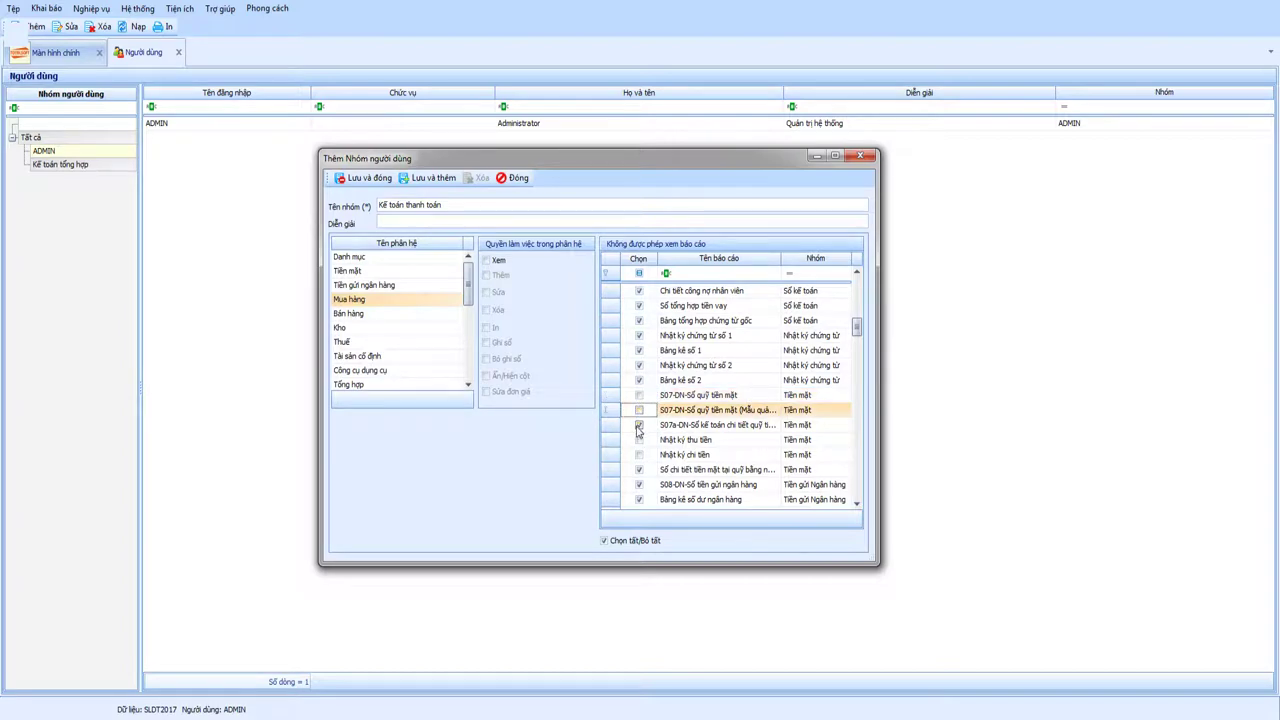
click(640, 425)
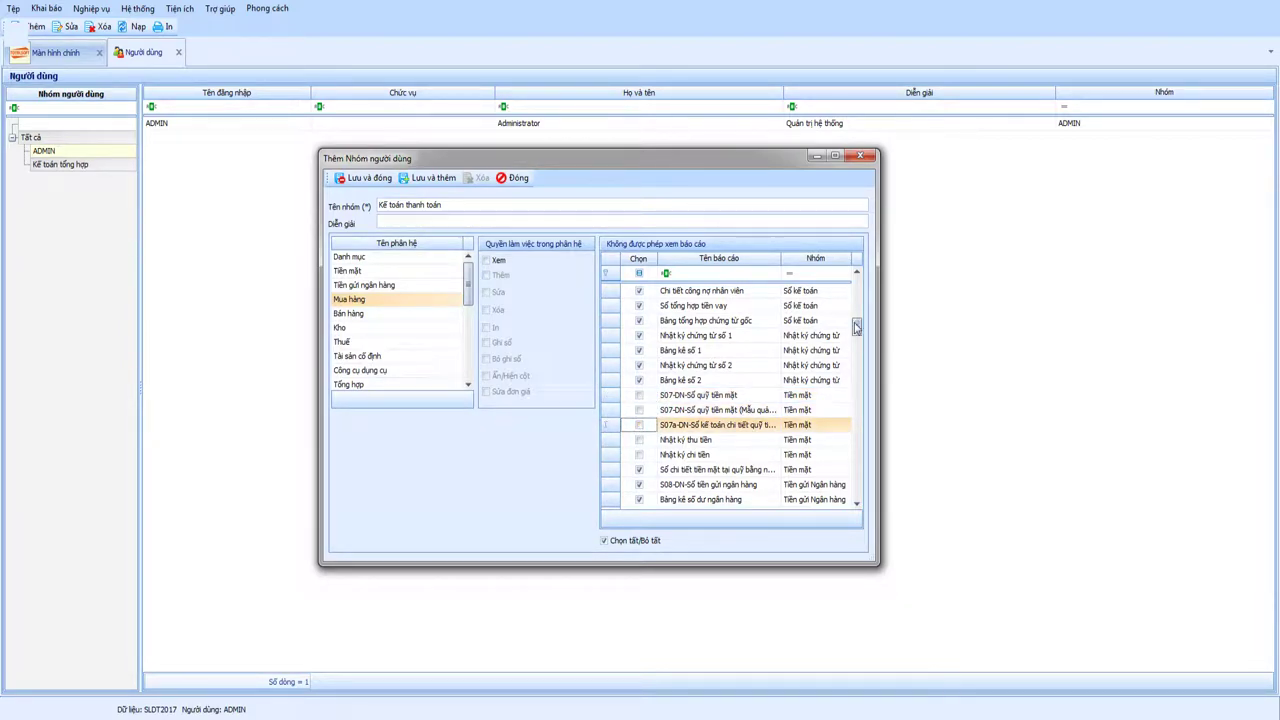
Filter the report names by "ngân", allow the group to view all the matching bank reports, clear the filter and save the group.
drag(856, 327, 857, 285)
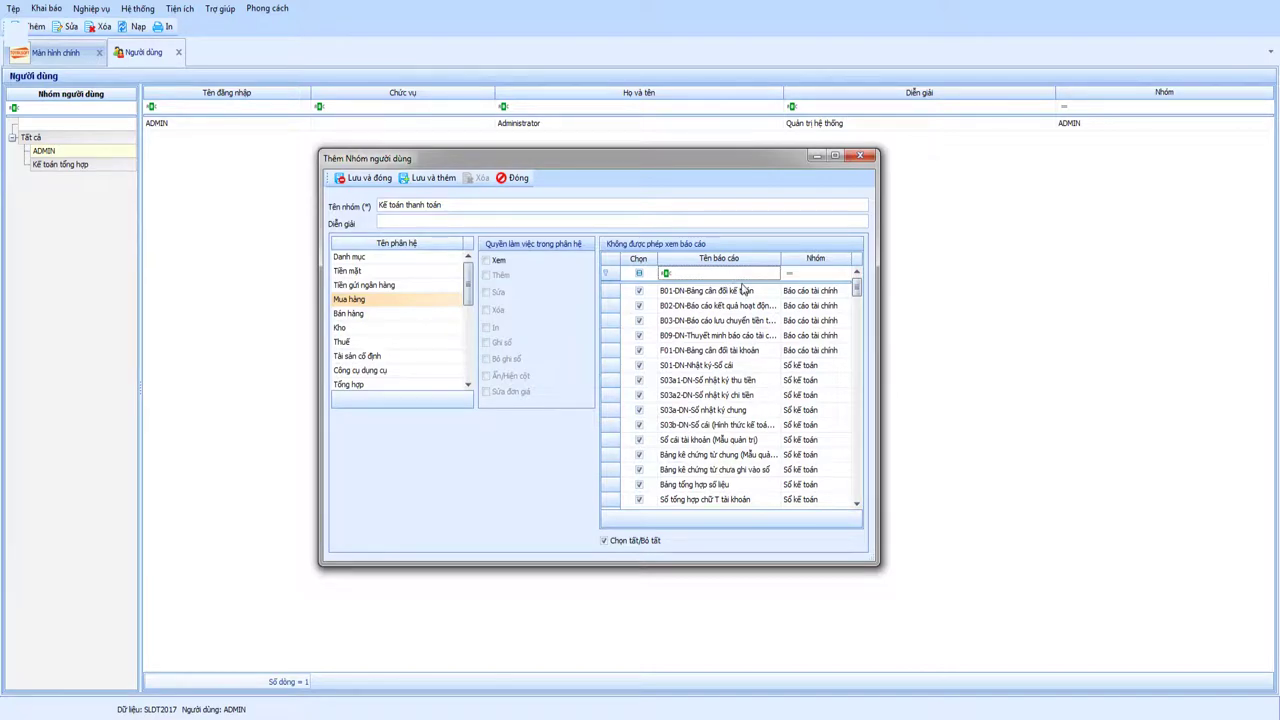
text(ngân)
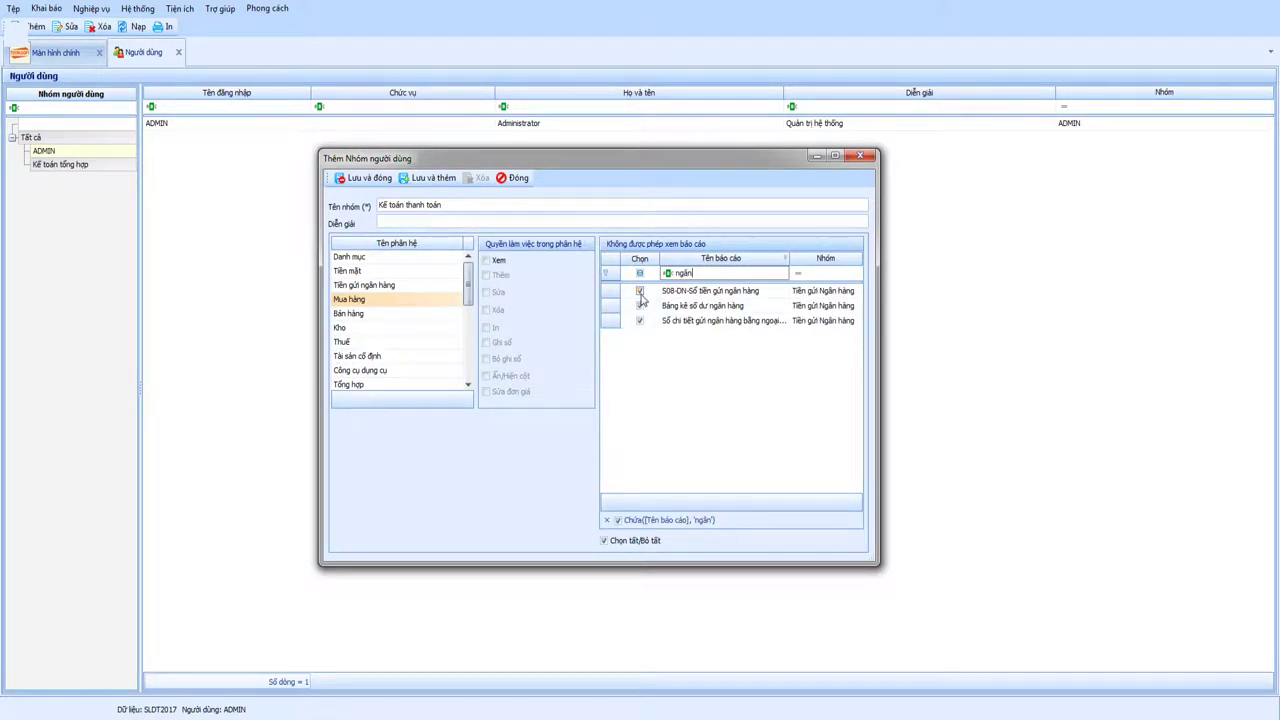
click(640, 305)
click(640, 320)
click(640, 290)
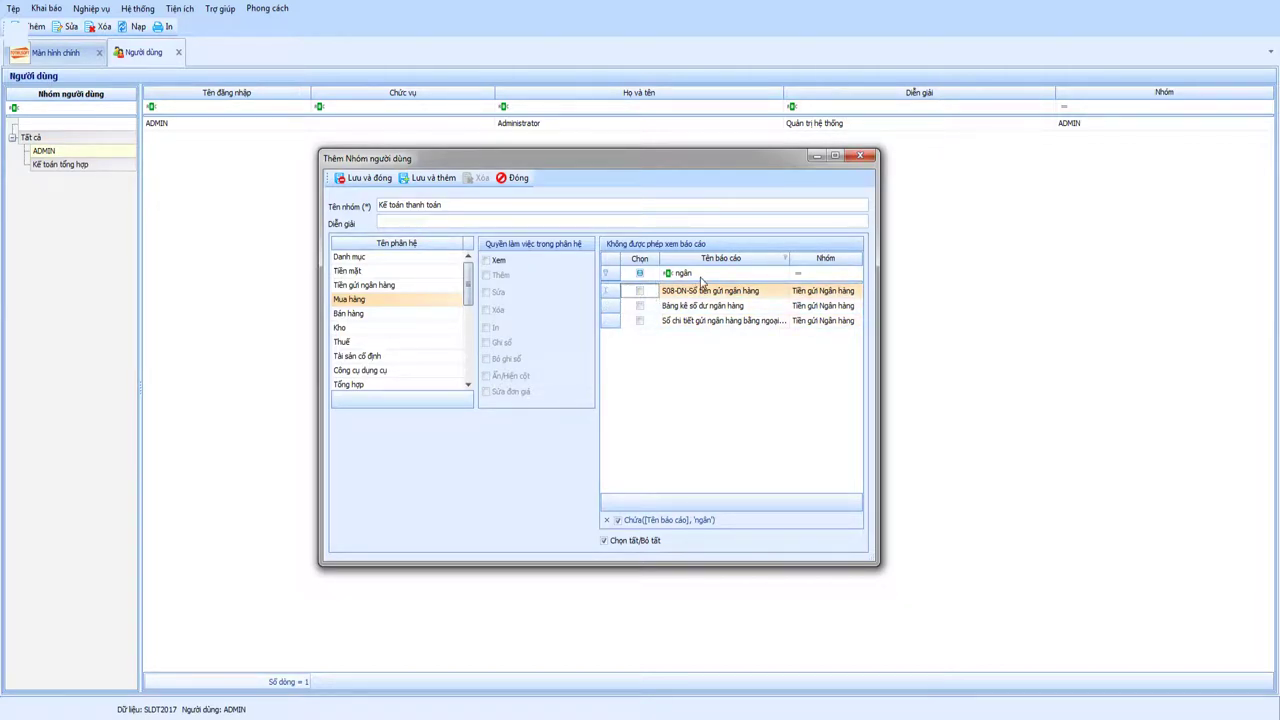
click(680, 274)
key(BackSpace)
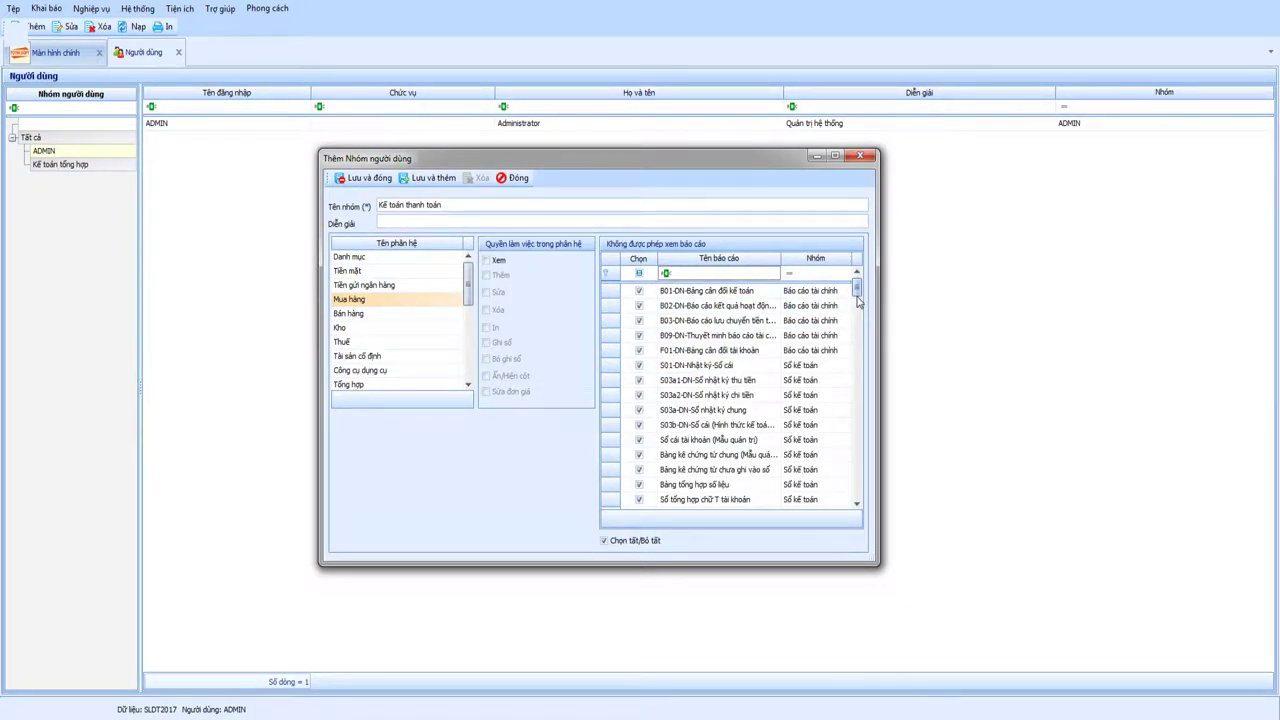
mouse_move(855, 292)
mouse_down()
mouse_move(856, 490)
mouse_move(857, 287)
mouse_up()
click(365, 179)
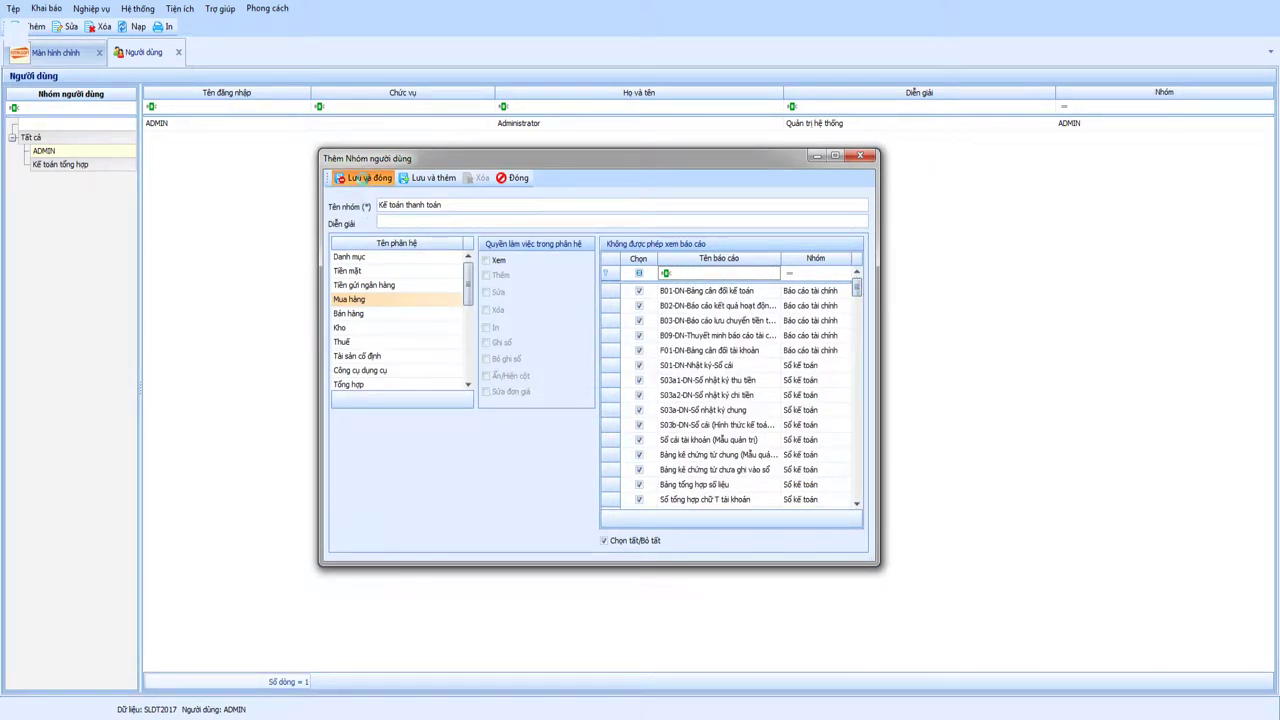
Add a user with the login name THU to the Kế toán thanh toán group, without a password, and save it.
click(62, 139)
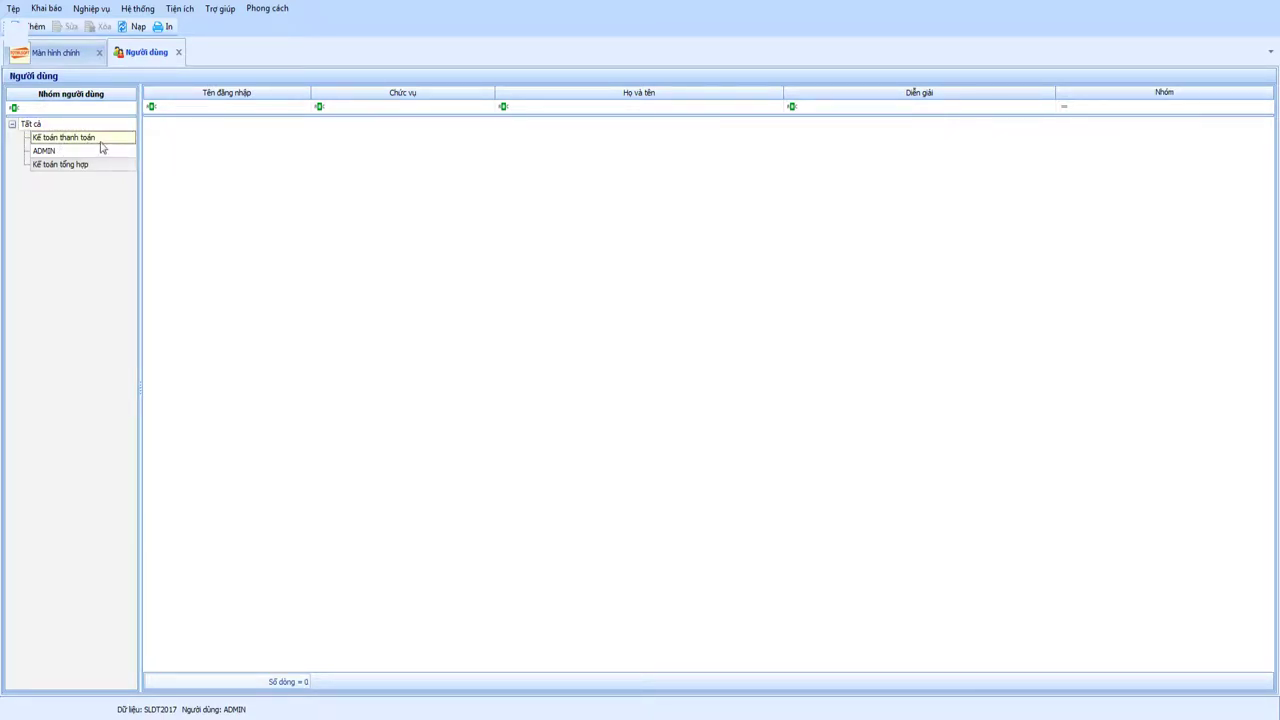
right_click(224, 157)
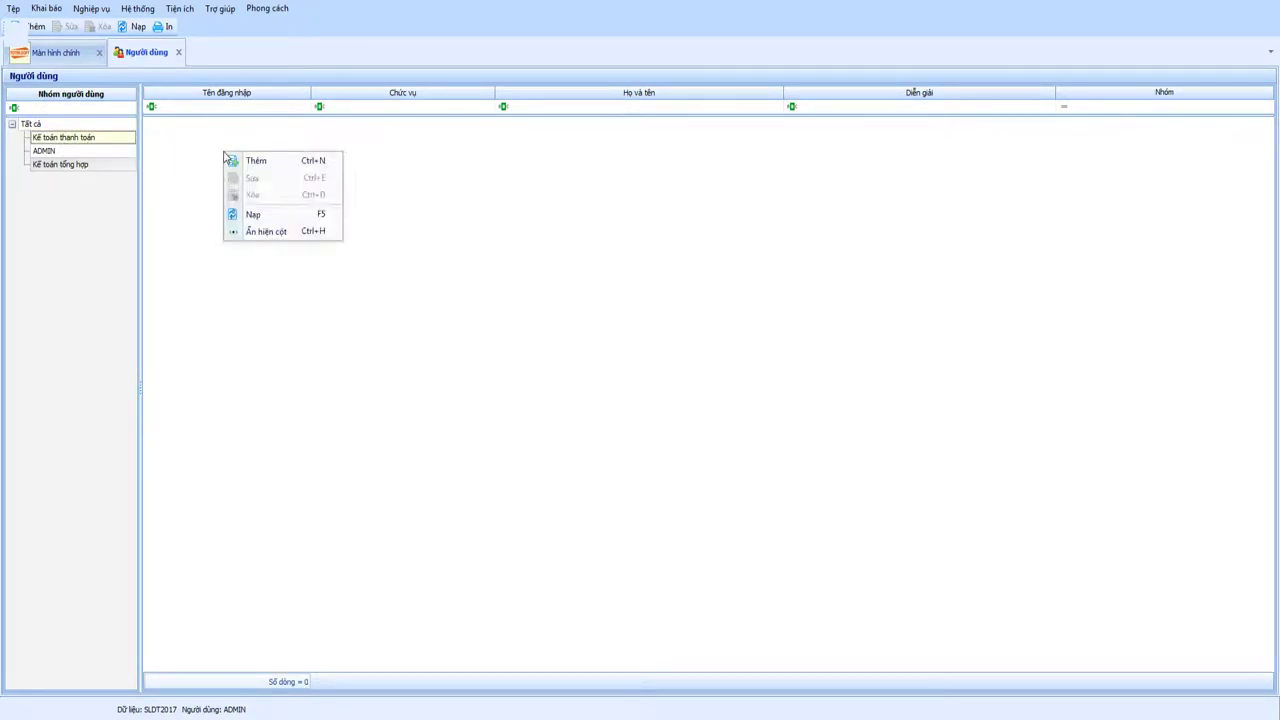
click(277, 164)
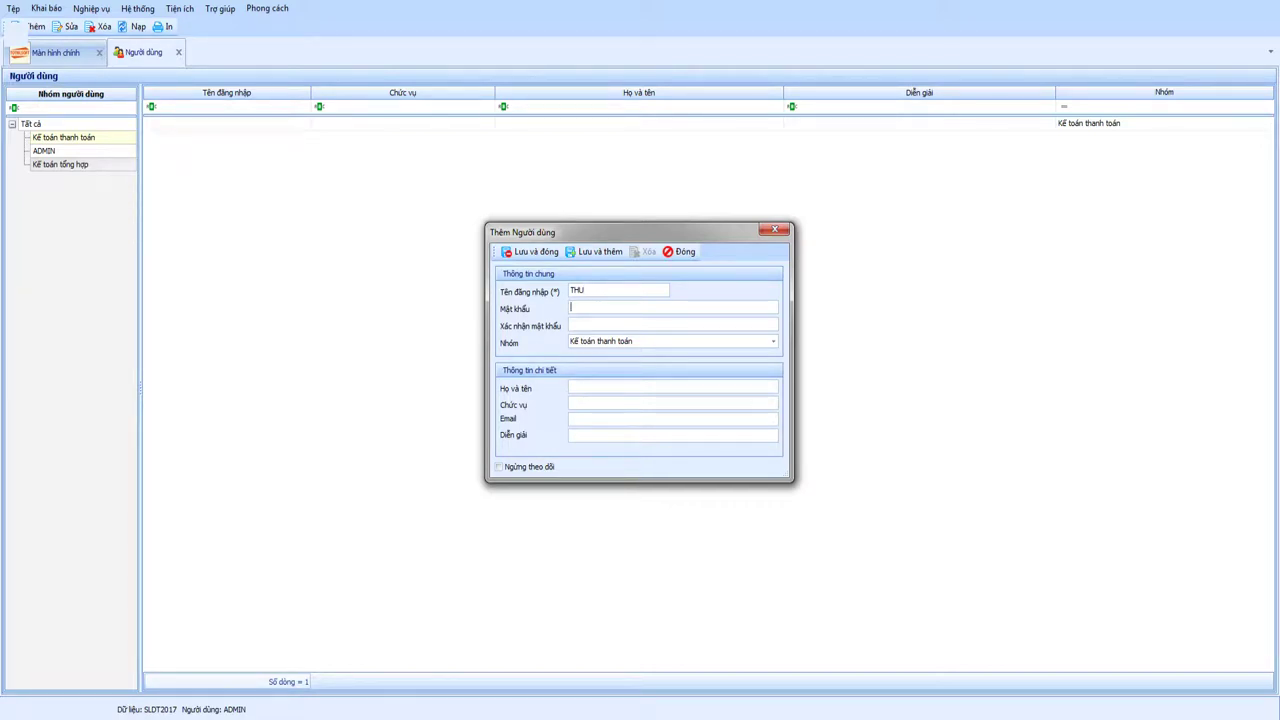
click(670, 341)
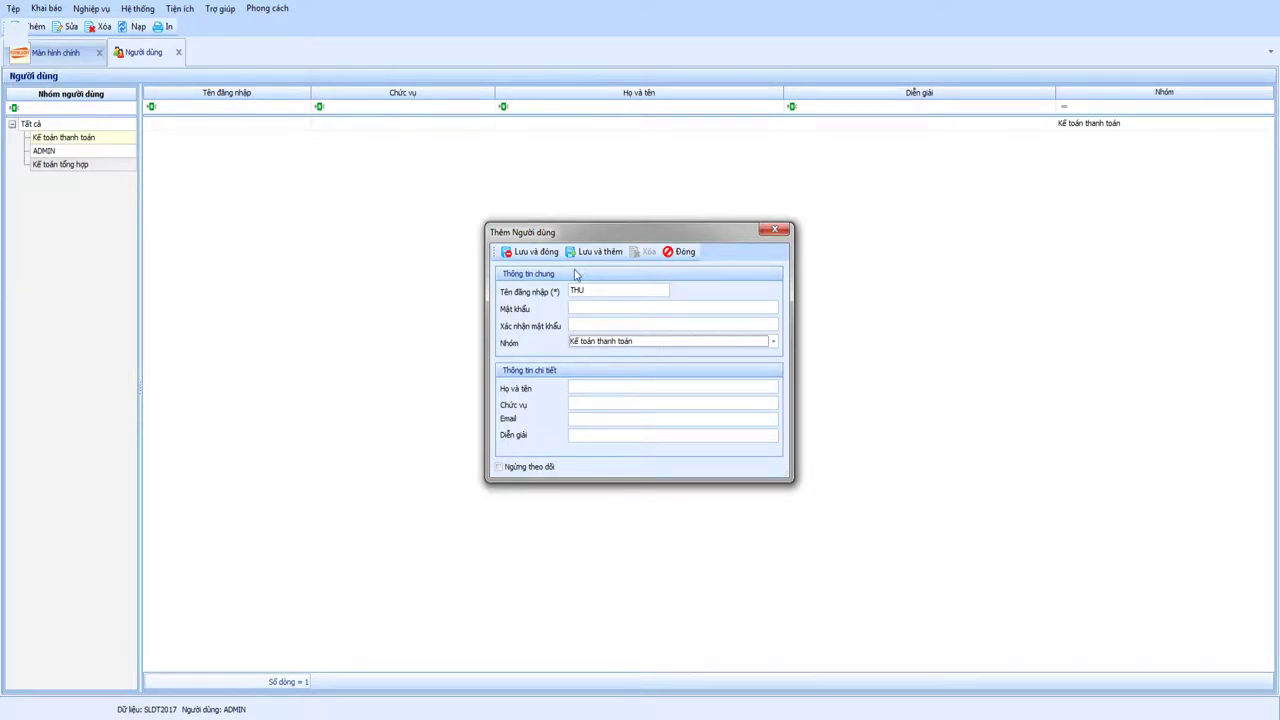
click(536, 251)
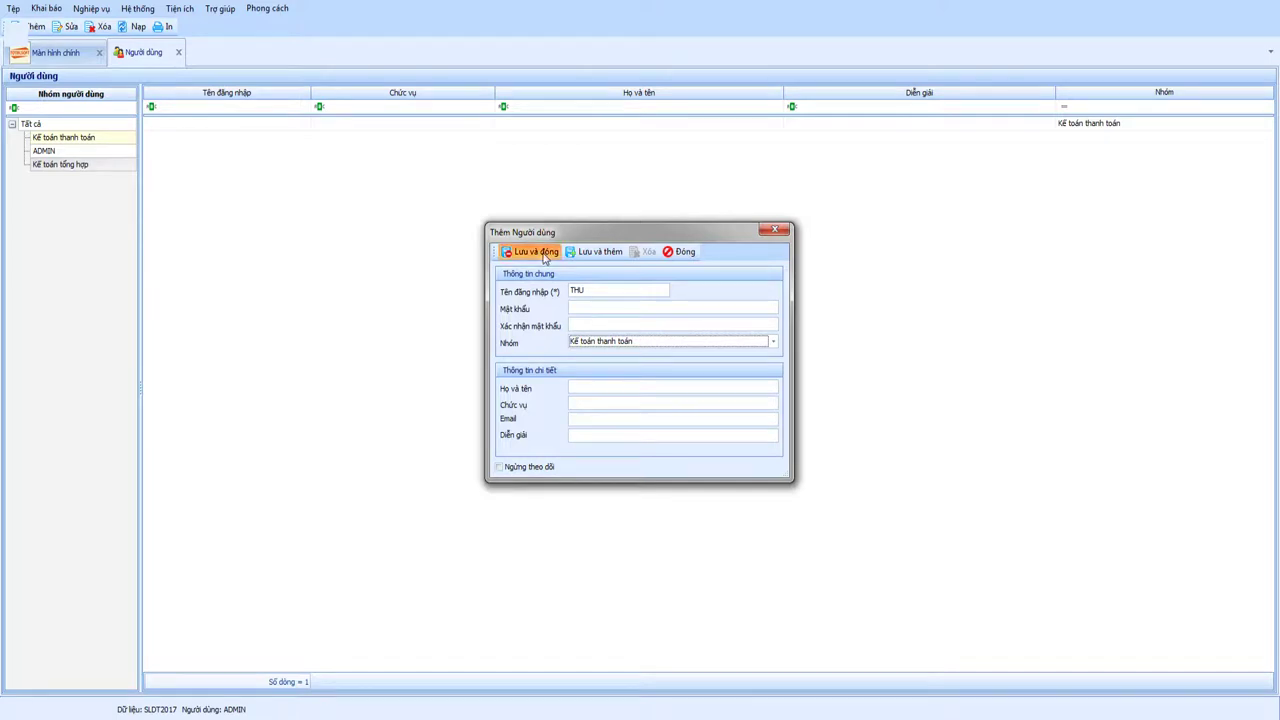
Add a second user with the login name CHI to the Kế toán thanh toán group and save it.
right_click(279, 174)
click(310, 183)
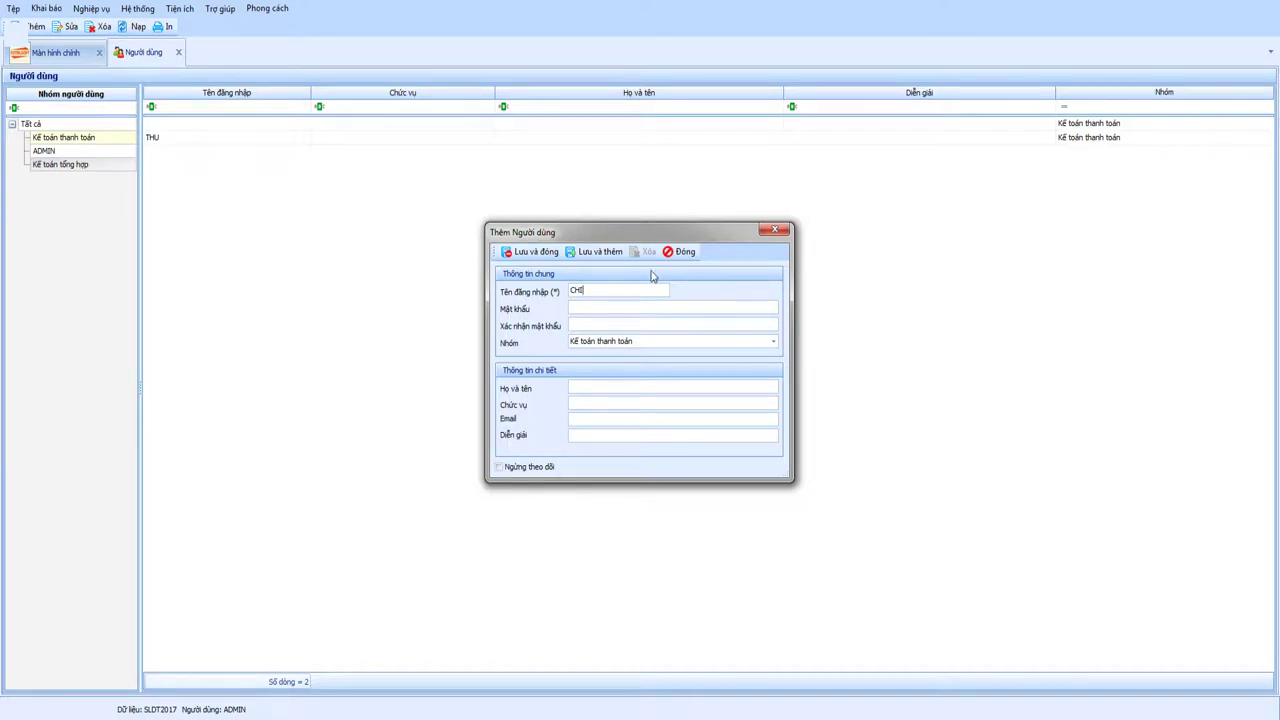
click(545, 253)
click(184, 140)
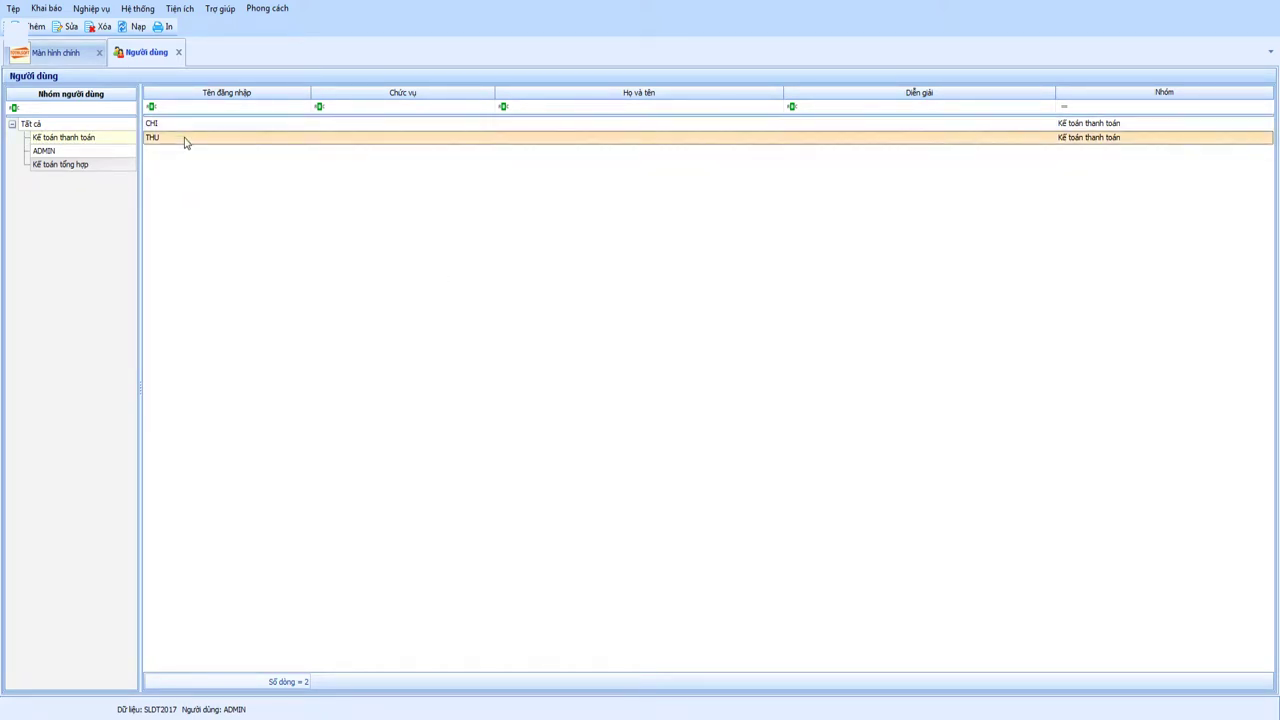
click(194, 126)
click(195, 139)
click(183, 125)
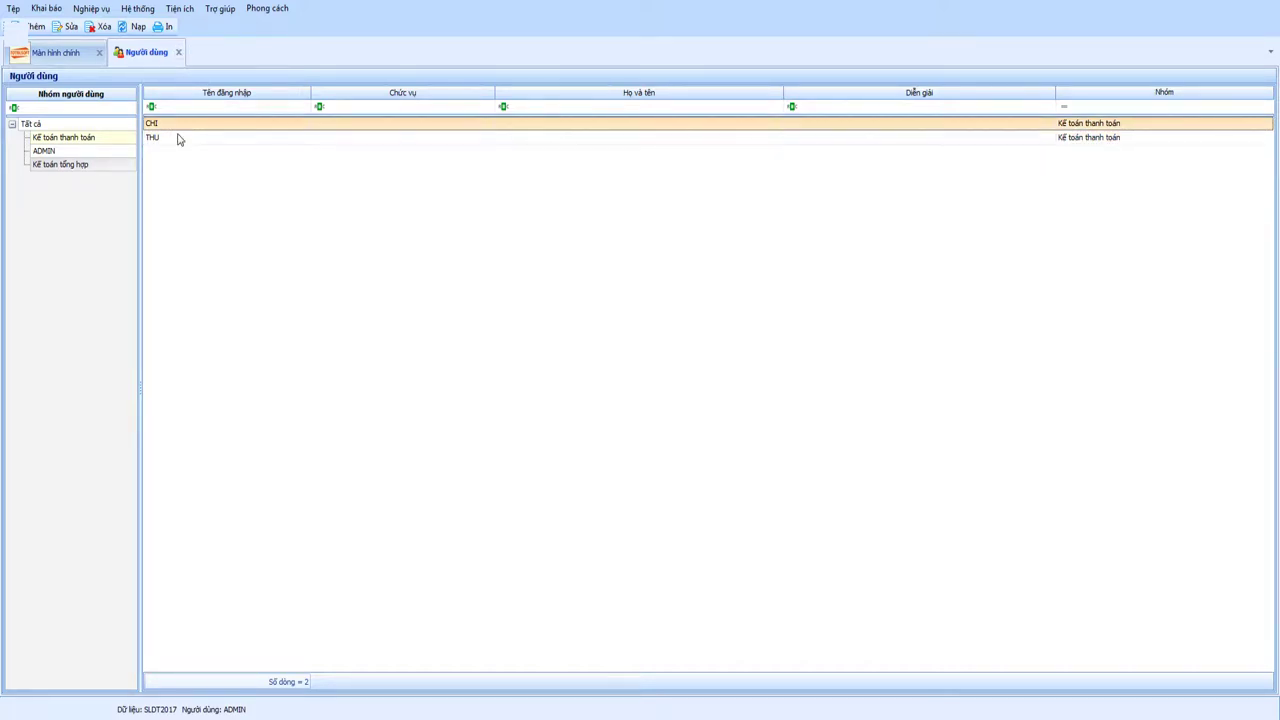
click(178, 134)
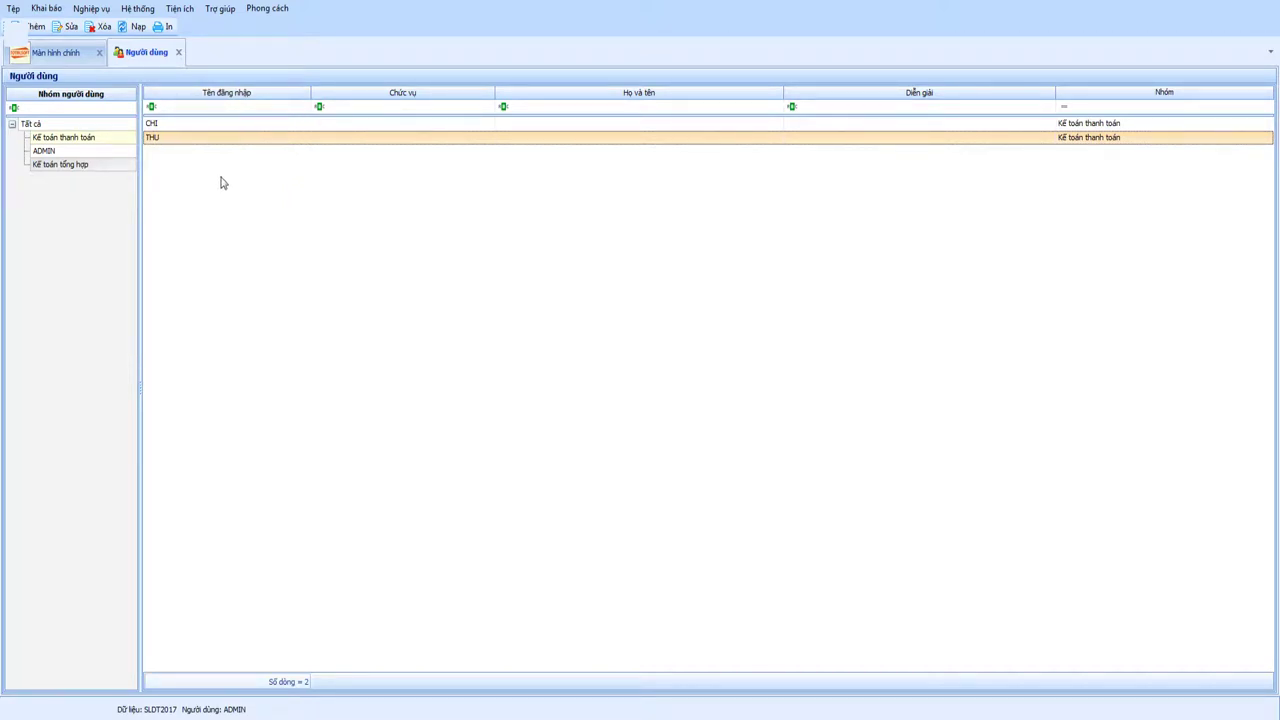
click(188, 124)
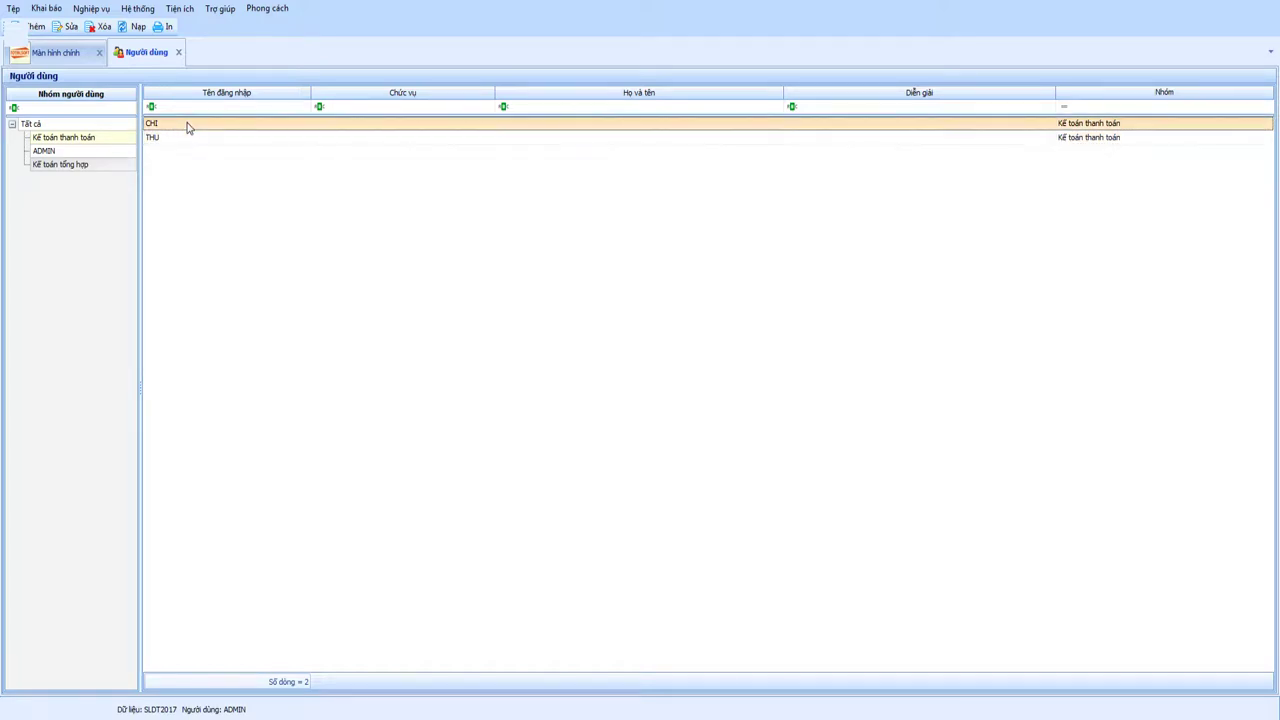
click(187, 140)
click(188, 124)
click(186, 140)
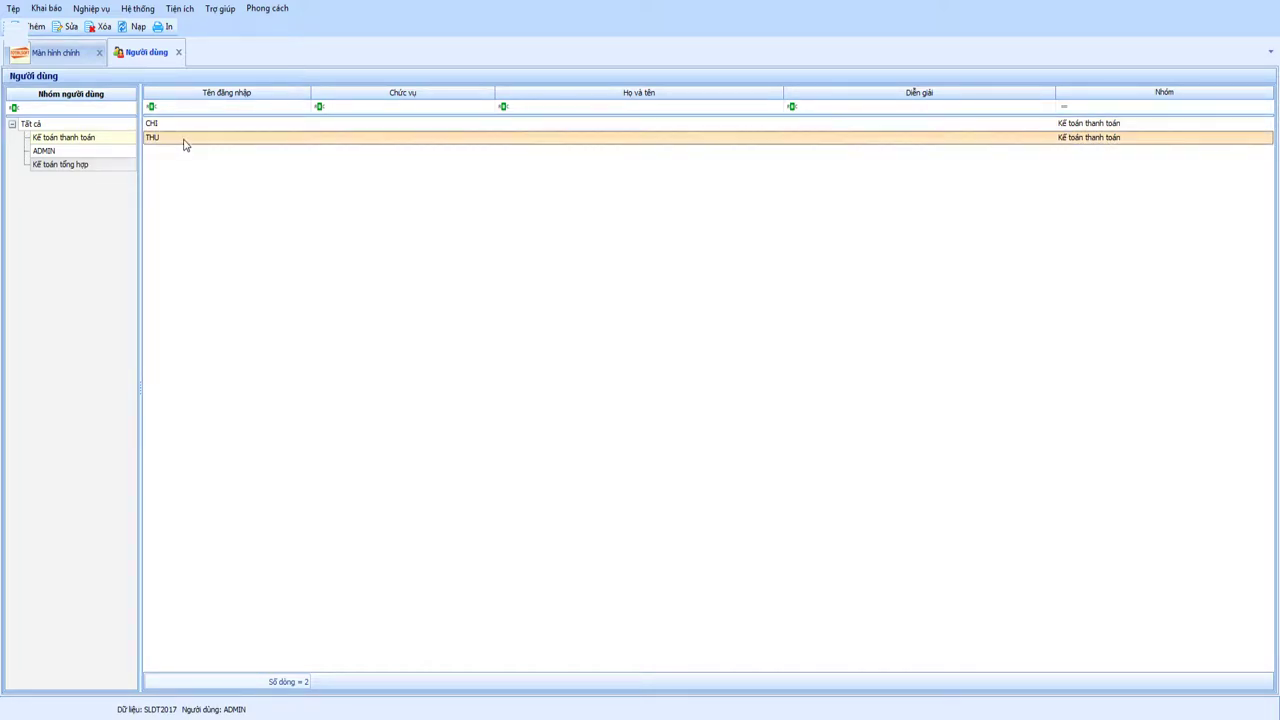
click(189, 125)
click(184, 140)
click(57, 167)
right_click(168, 156)
click(198, 164)
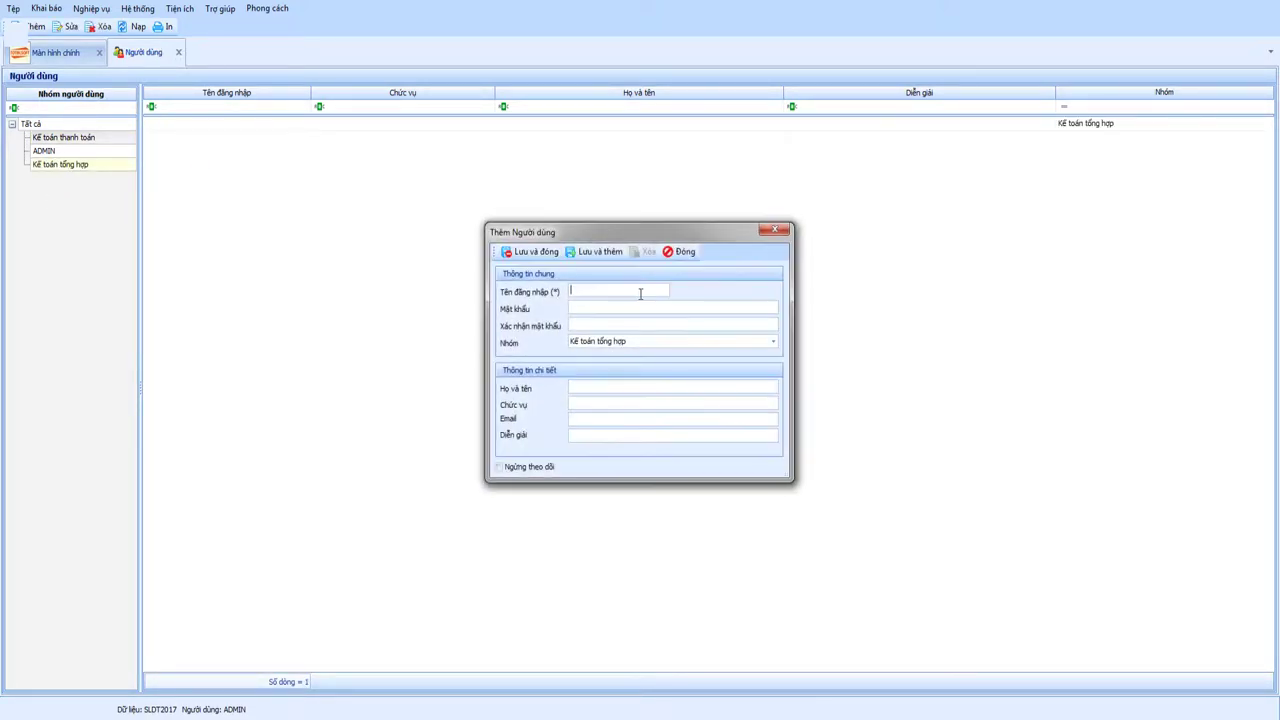
drag(624, 238, 559, 232)
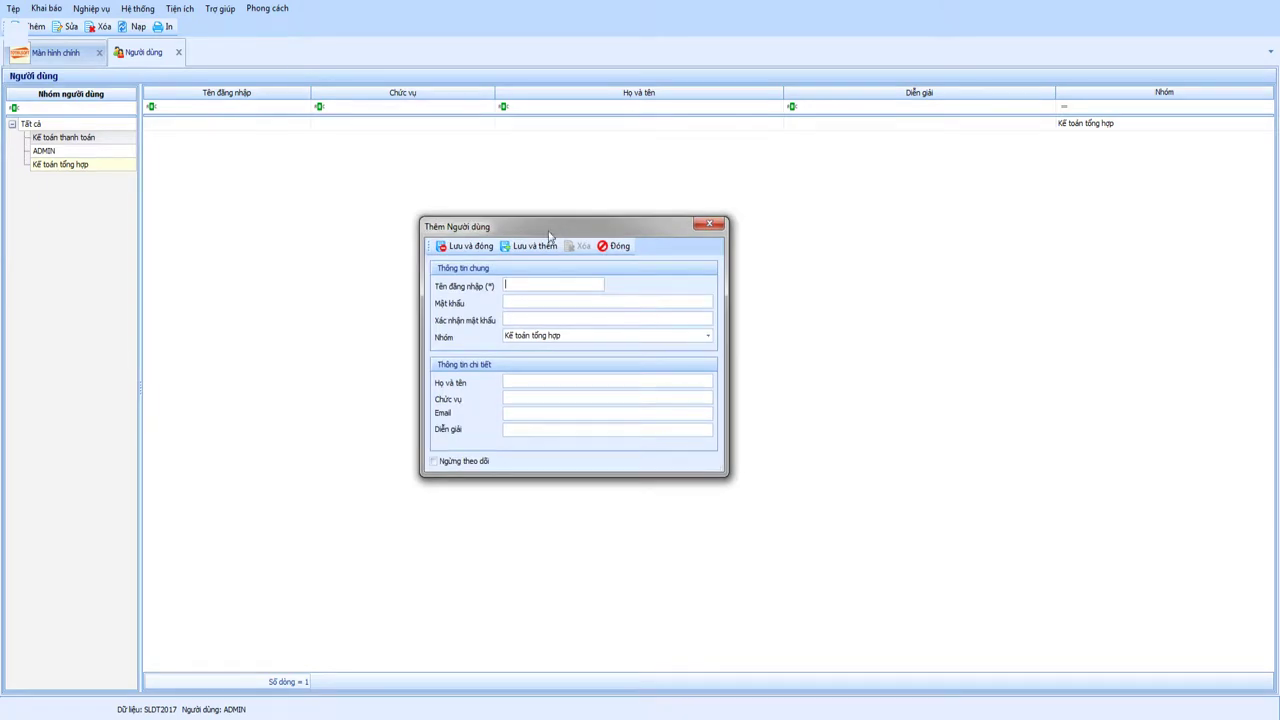
click(613, 248)
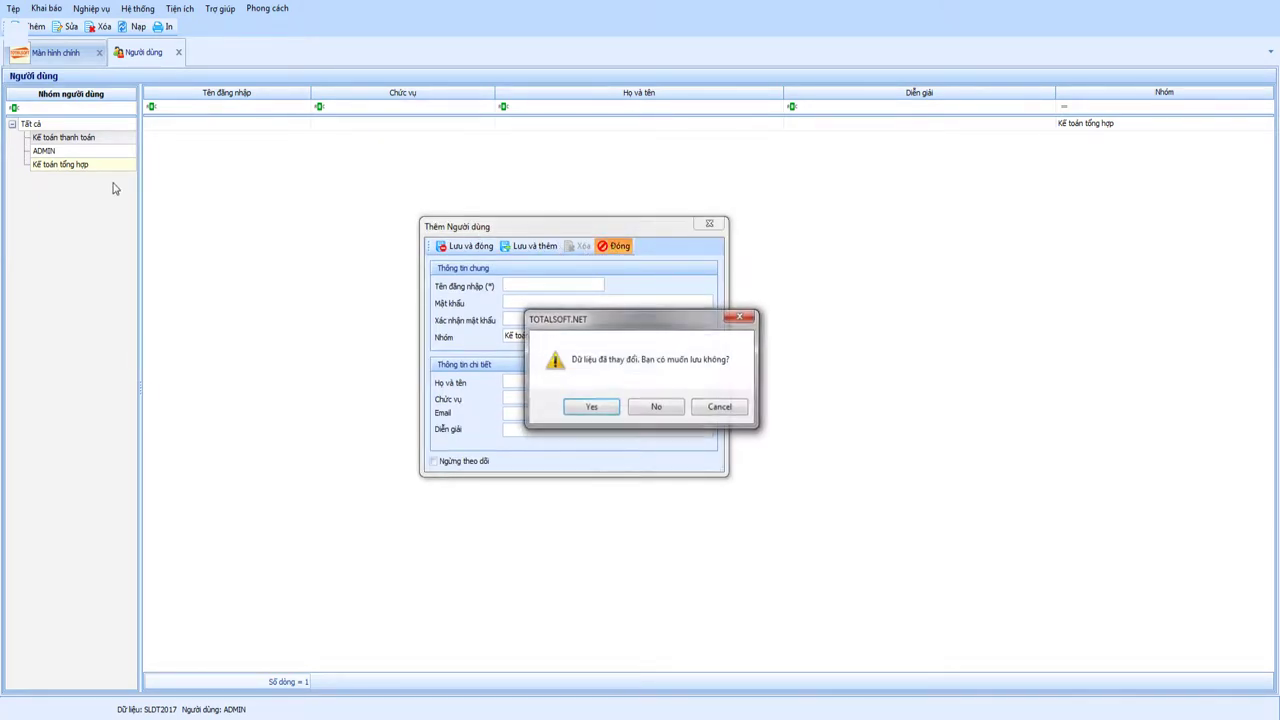
click(647, 409)
Open the Kế toán tổng hợp group for editing, review its permissions in the Tổng hợp module, and close it without changes.
right_click(55, 170)
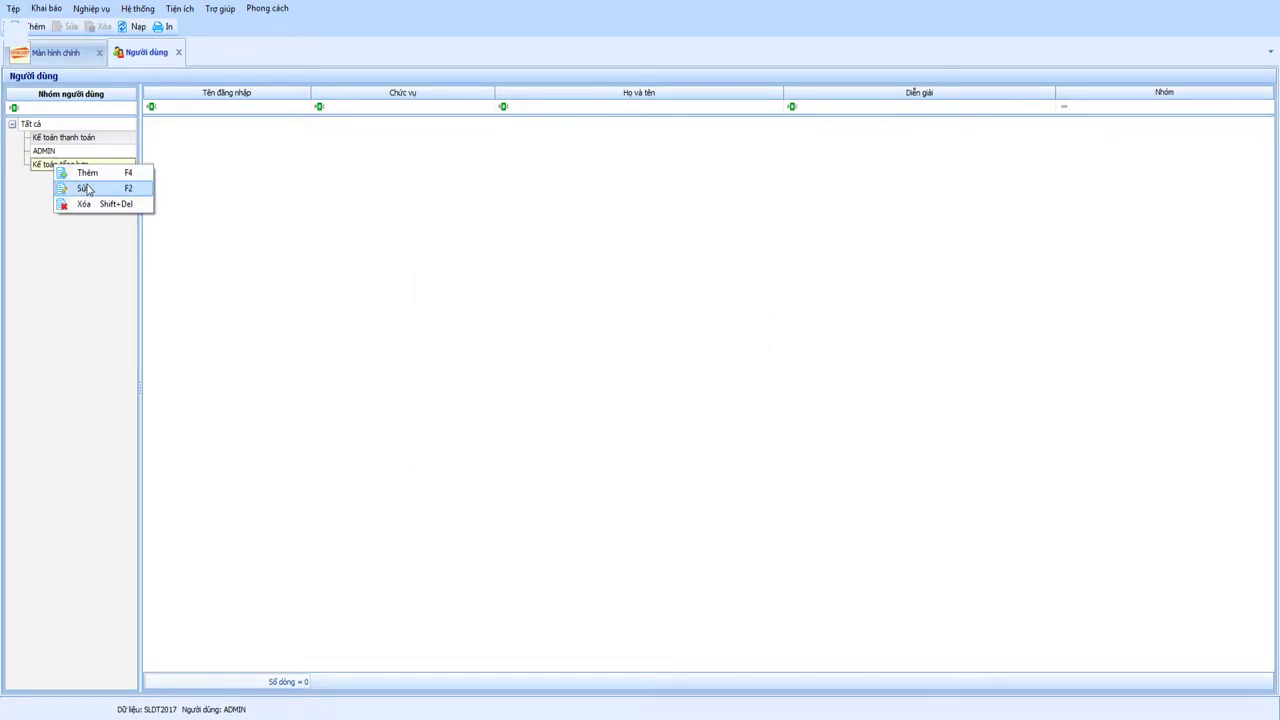
click(85, 189)
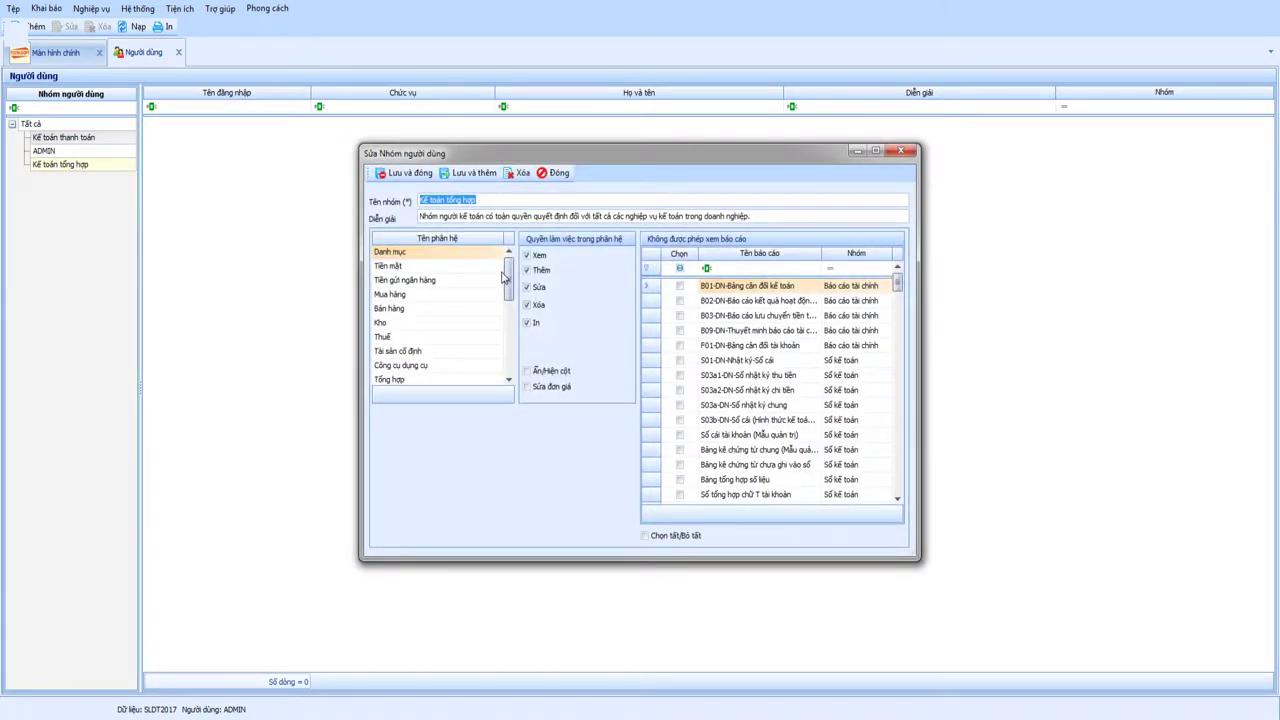
drag(507, 278, 507, 290)
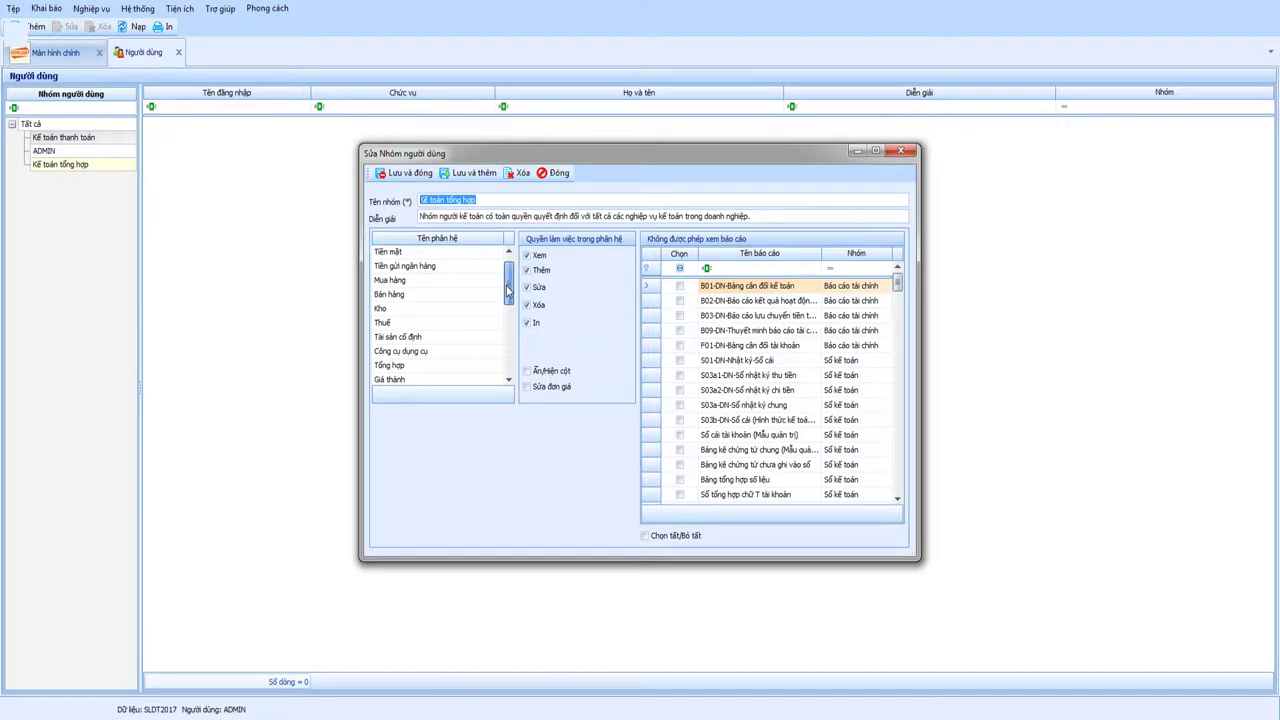
click(392, 367)
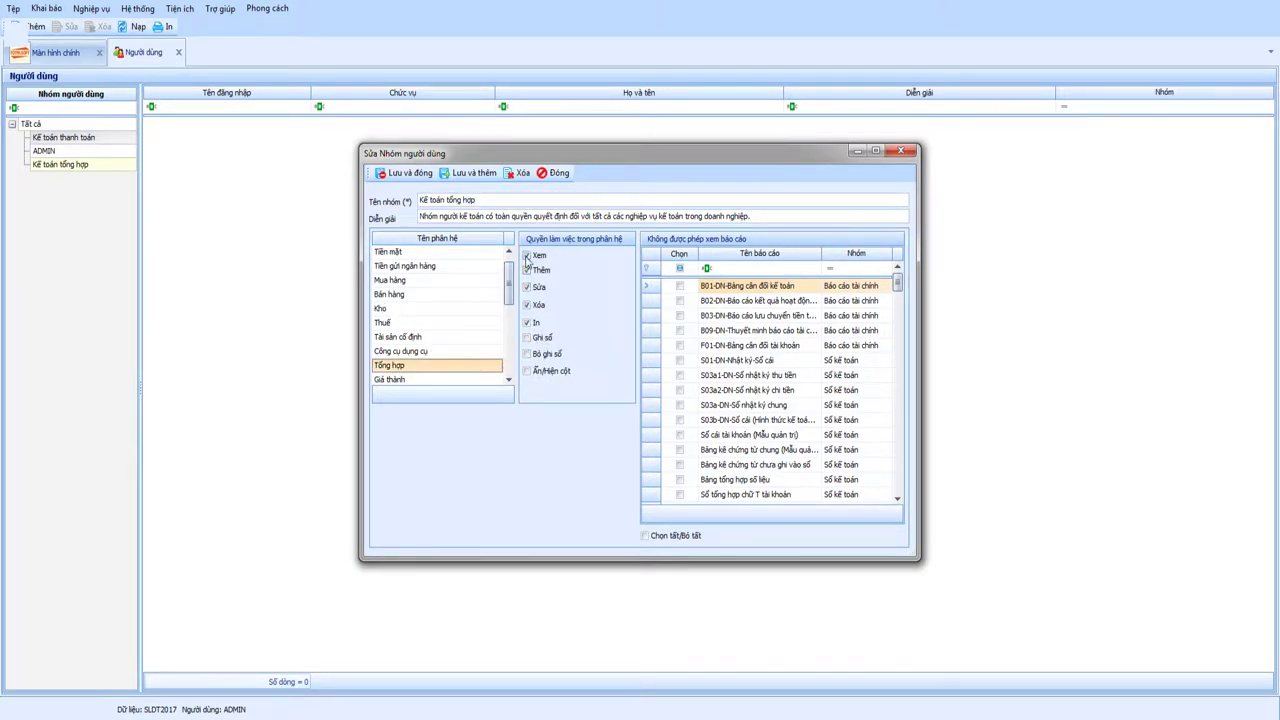
drag(508, 295, 509, 280)
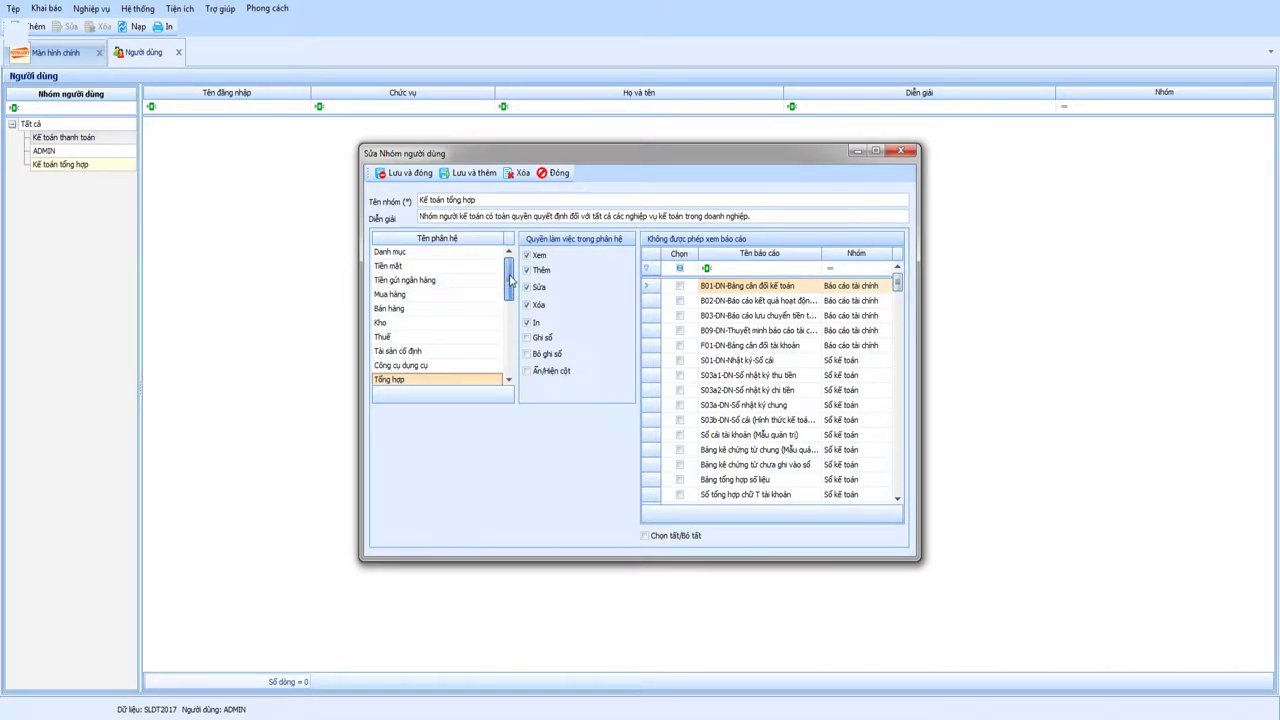
click(560, 174)
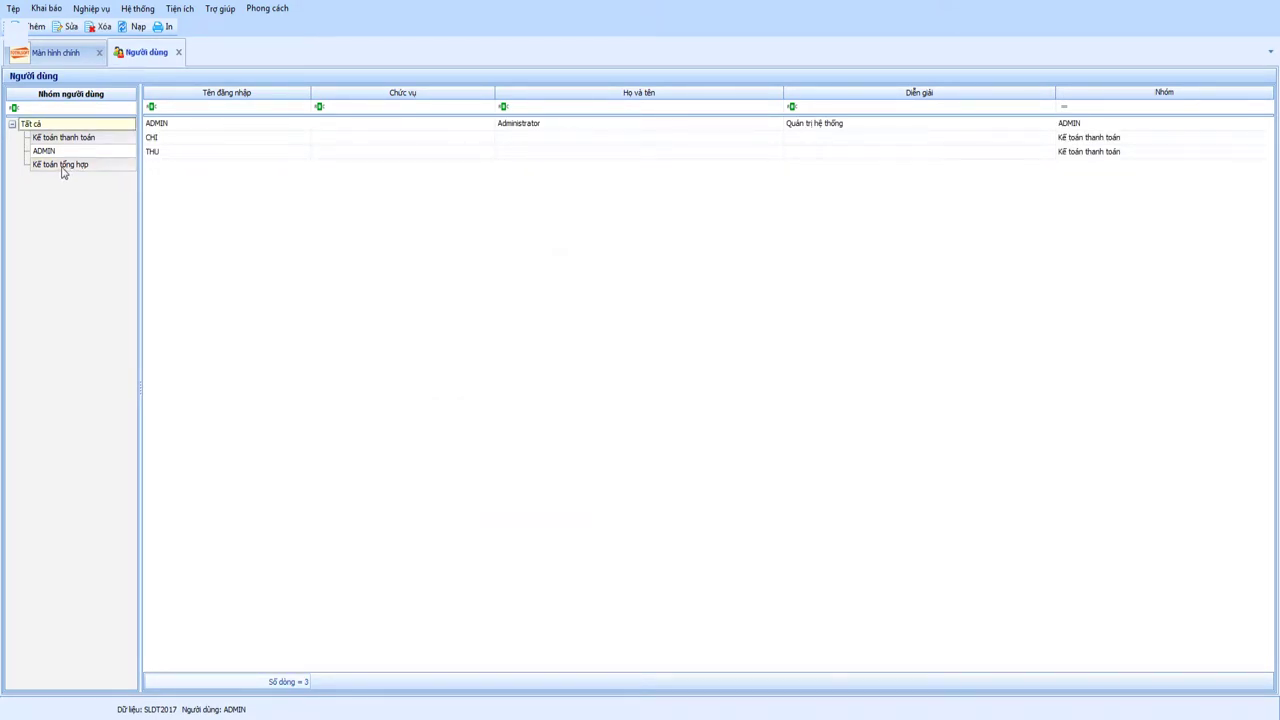
click(62, 166)
right_click(194, 168)
click(145, 170)
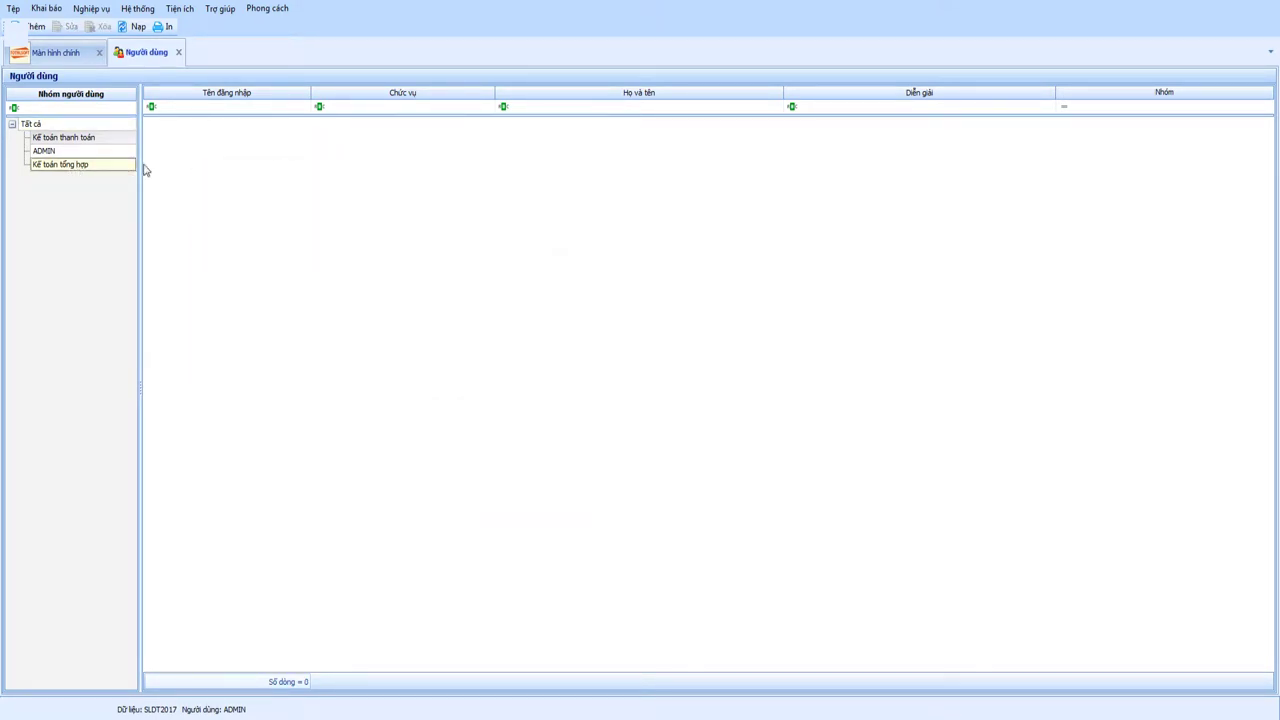
right_click(209, 153)
click(57, 140)
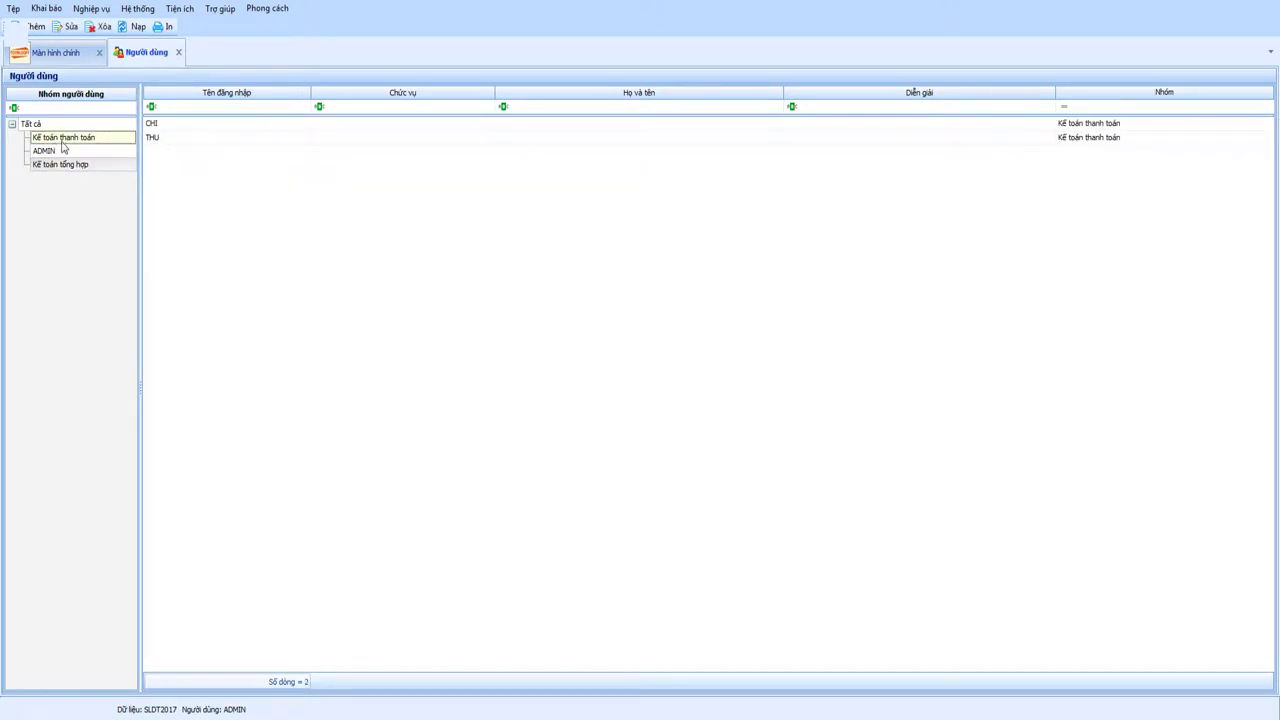
right_click(46, 186)
click(31, 192)
right_click(31, 185)
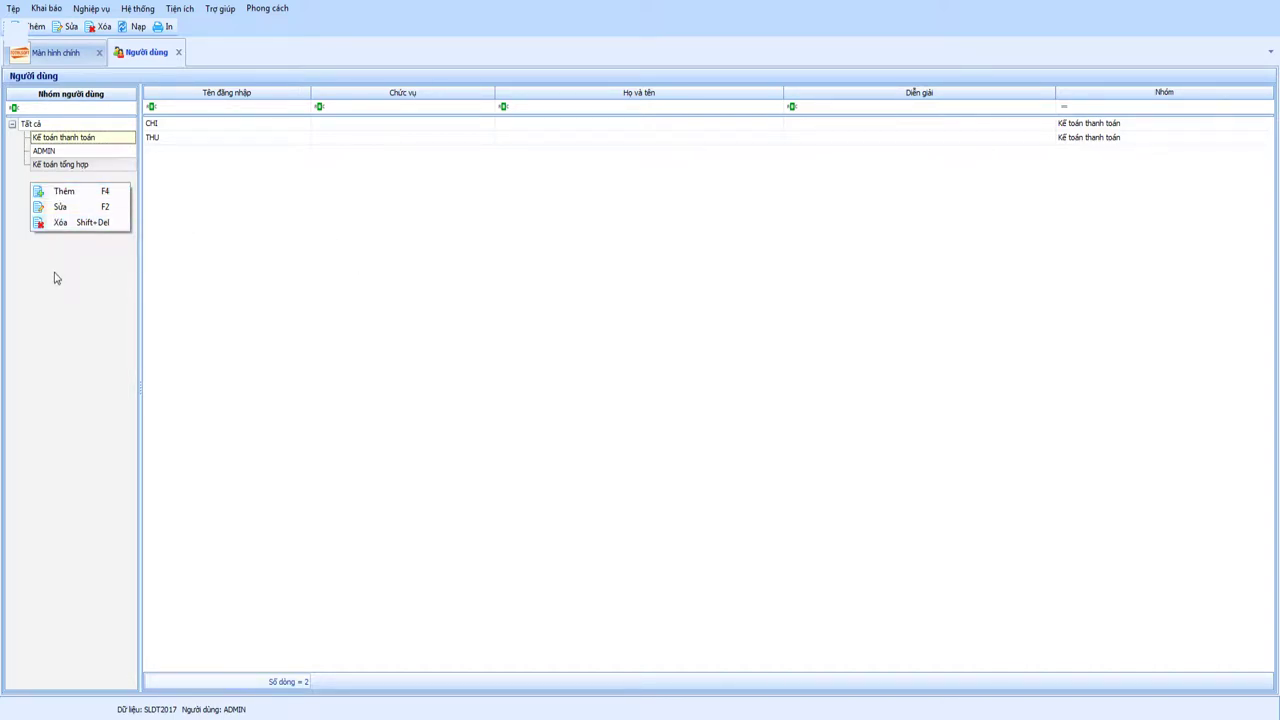
click(256, 245)
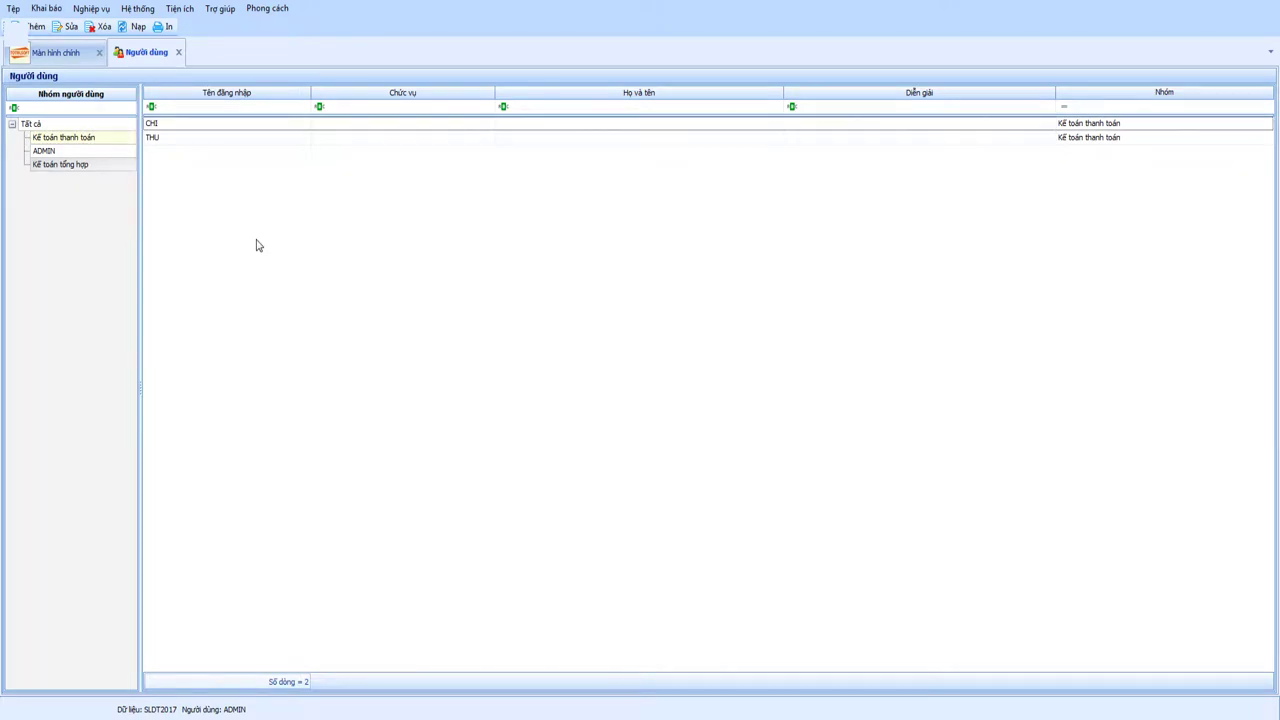
Close the user management list and open the access log (Nhật ký truy cập).
click(187, 130)
click(178, 52)
click(140, 9)
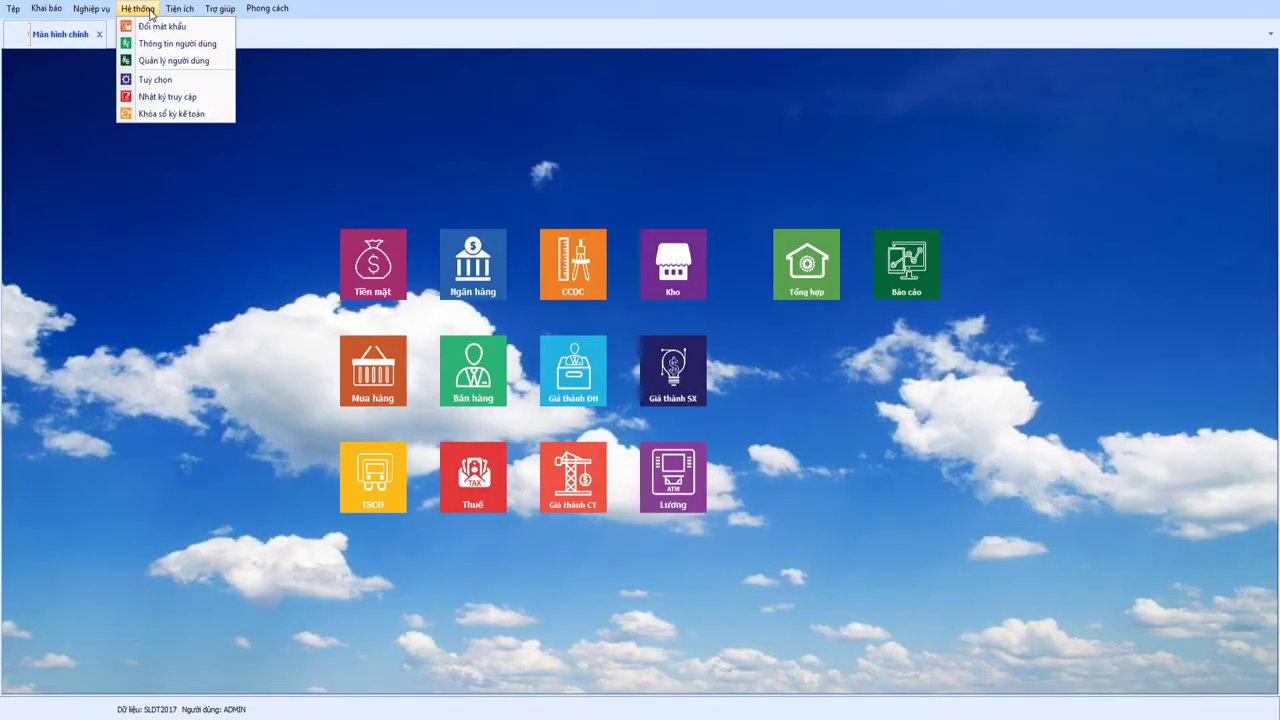
click(152, 96)
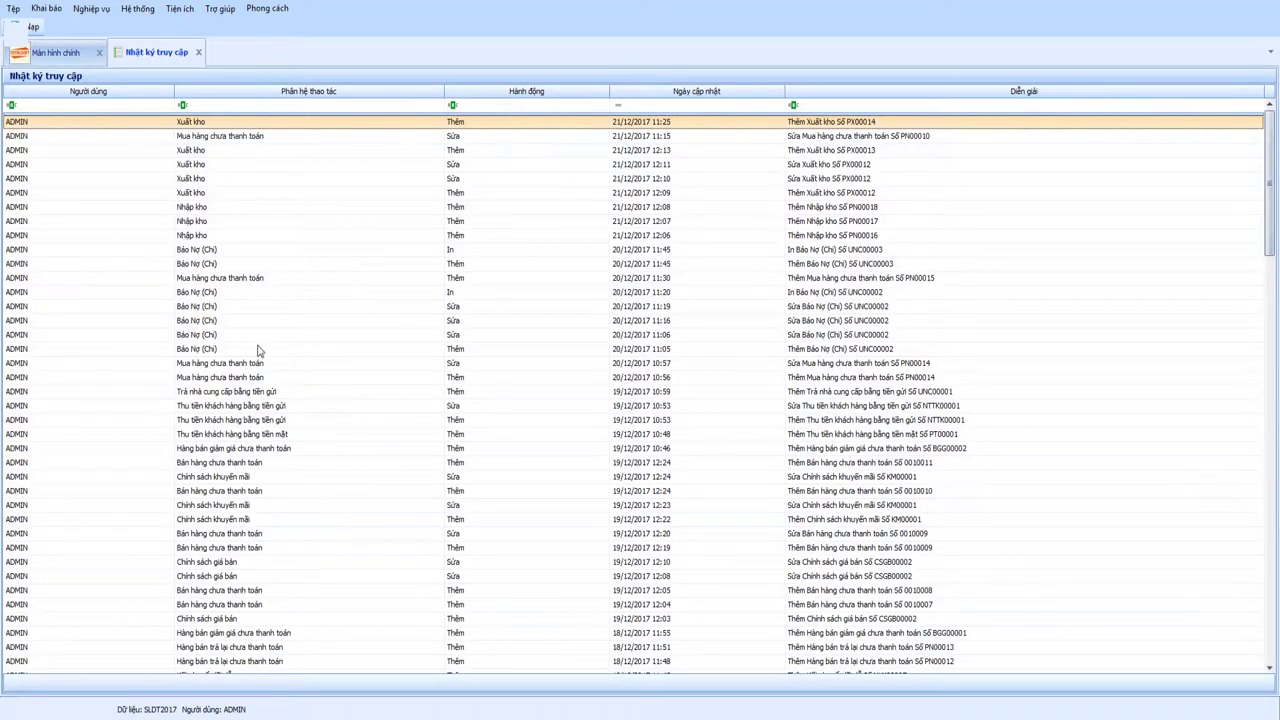
Examine the access log's users, modules, actions, update dates and descriptions from the newest to the oldest entries, and close the log.
click(257, 349)
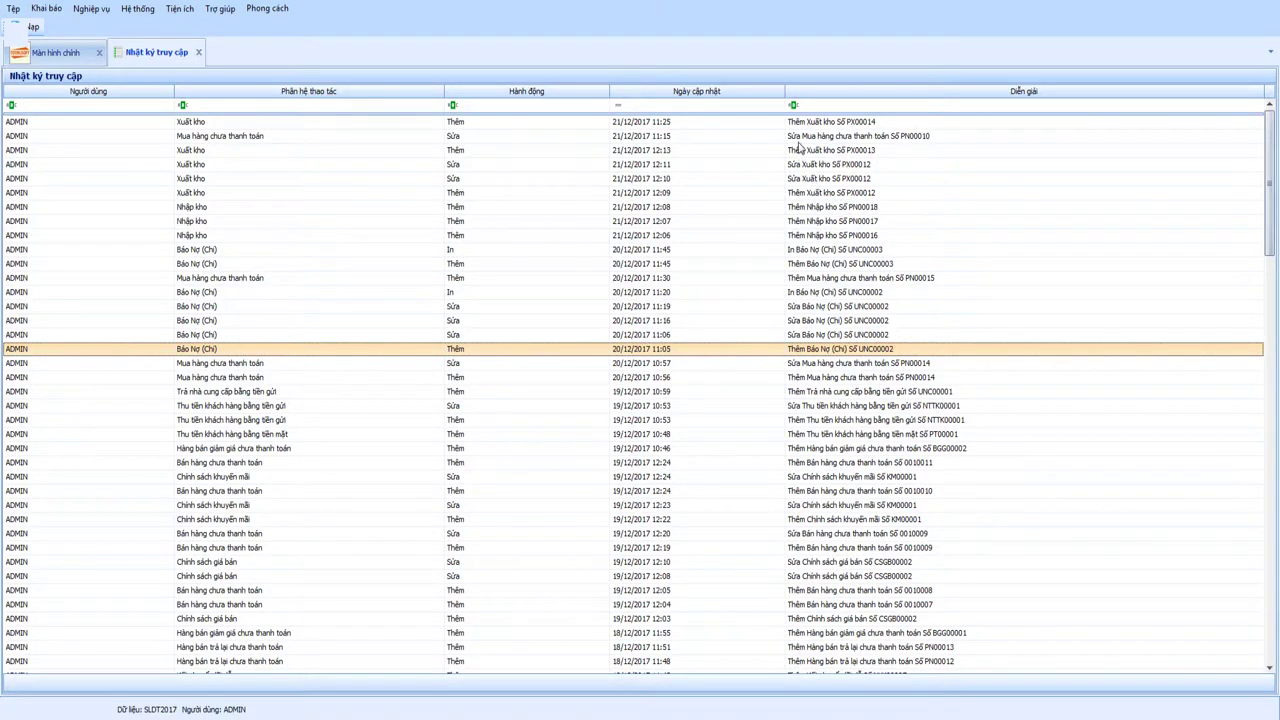
scroll(423, 330, down, 15)
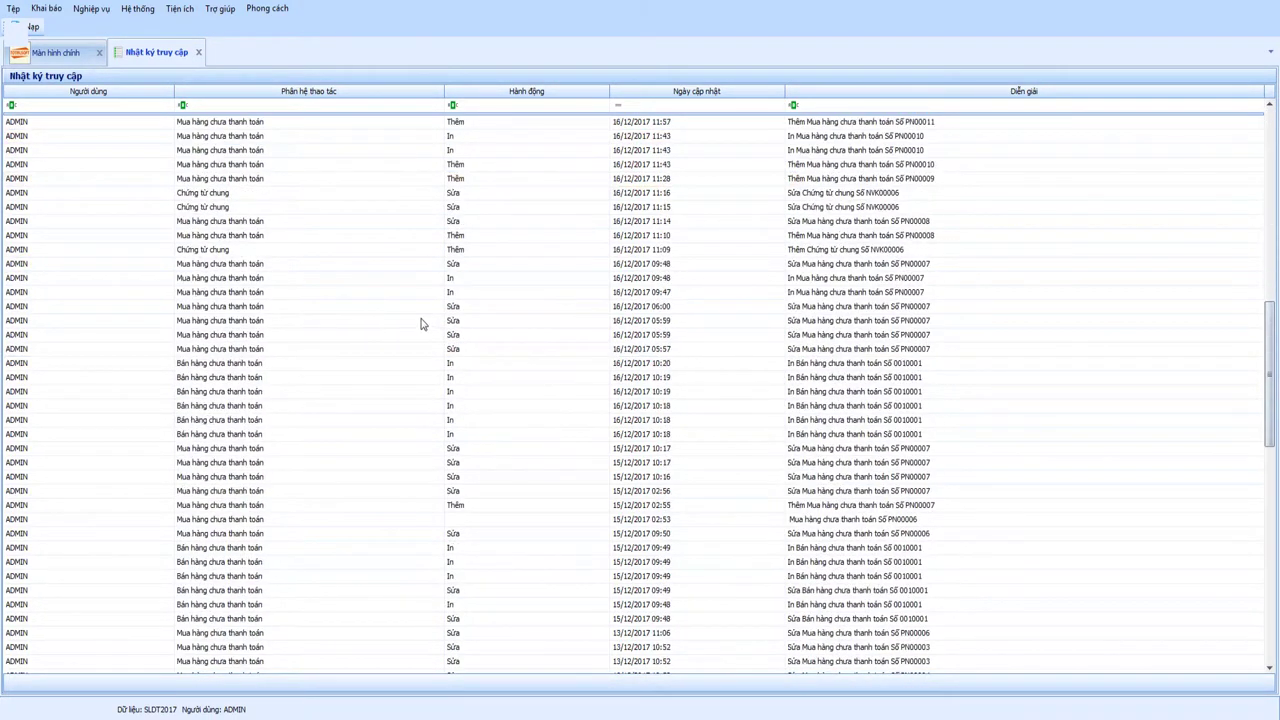
scroll(421, 322, down, 13)
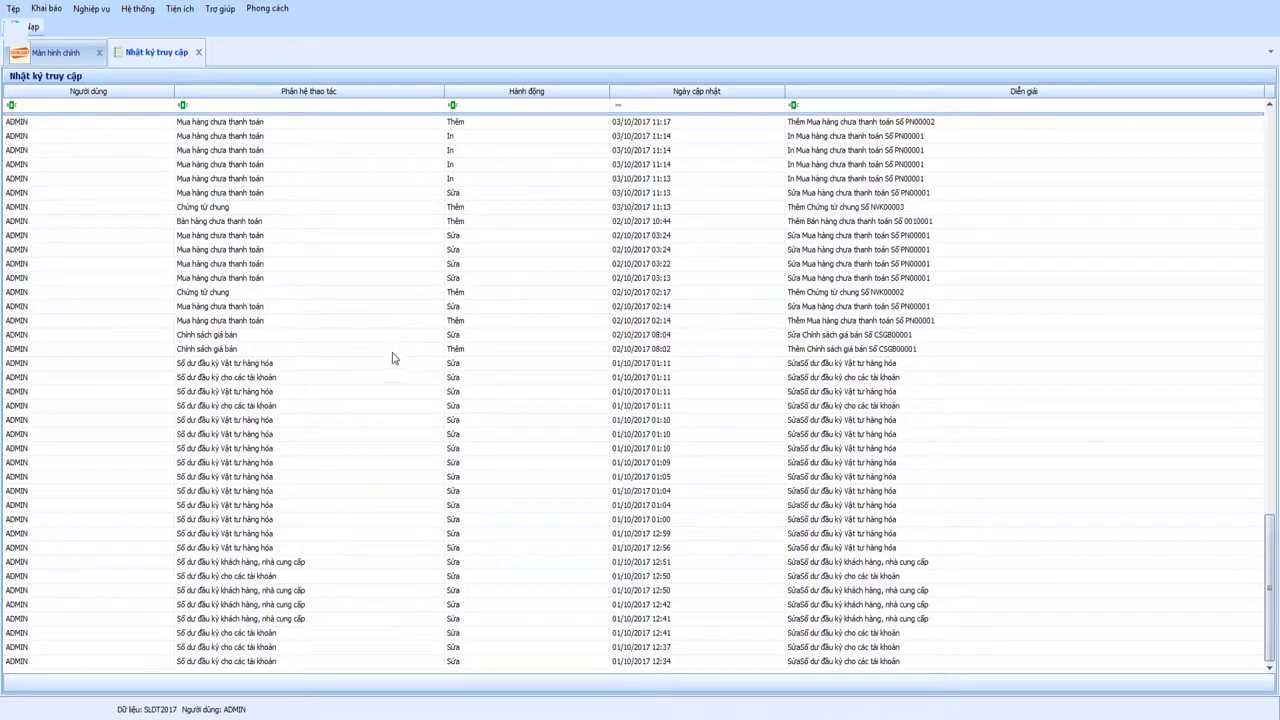
scroll(356, 382, up, 15)
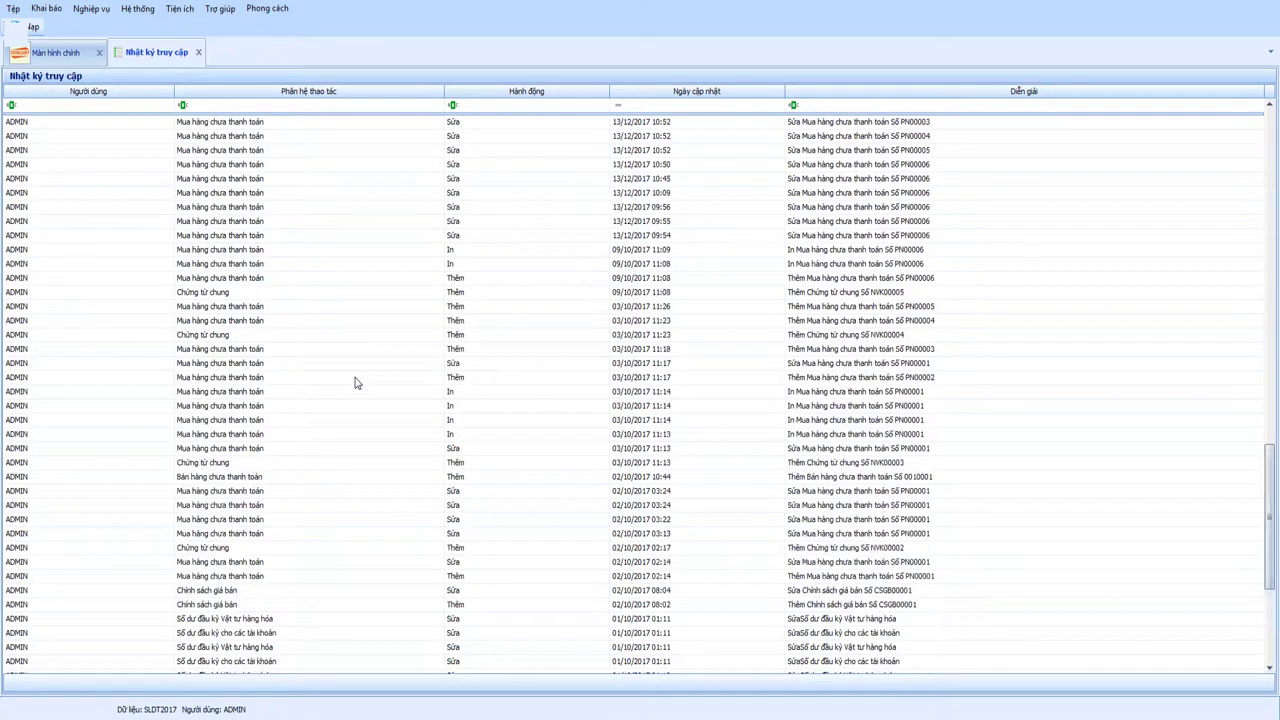
scroll(356, 382, up, 3)
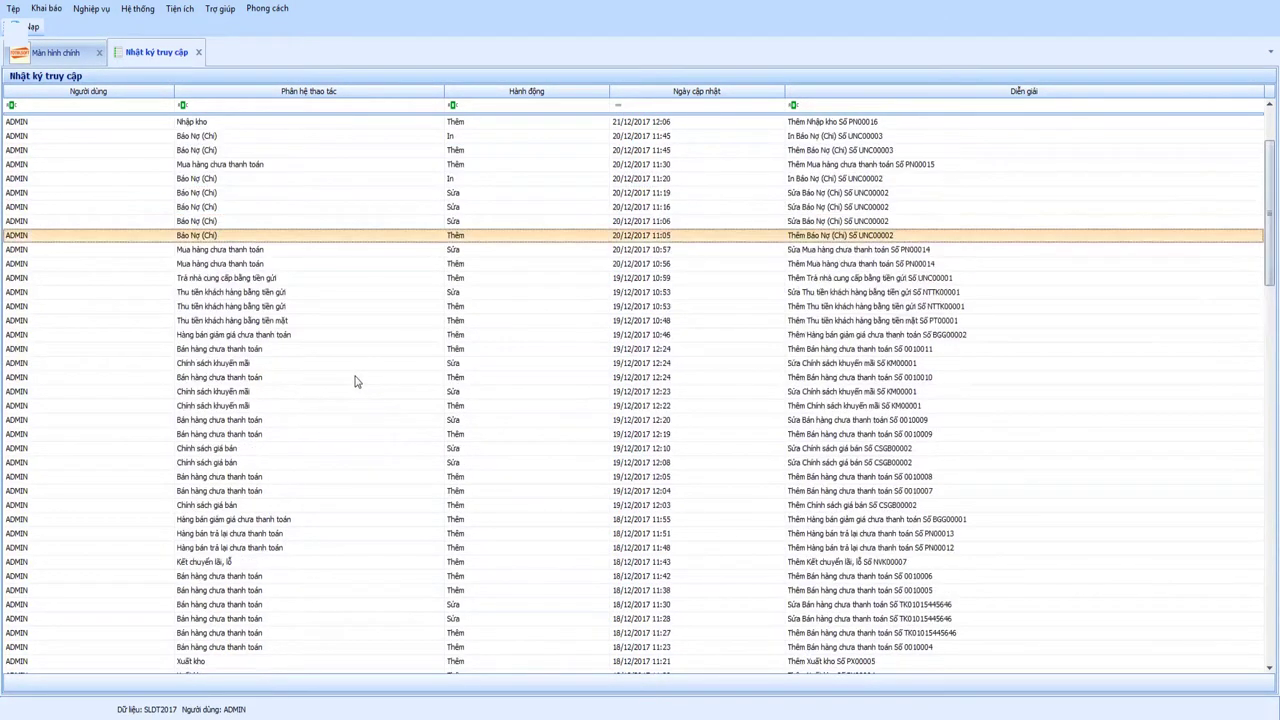
scroll(377, 389, down, 5)
scroll(377, 389, down, 15)
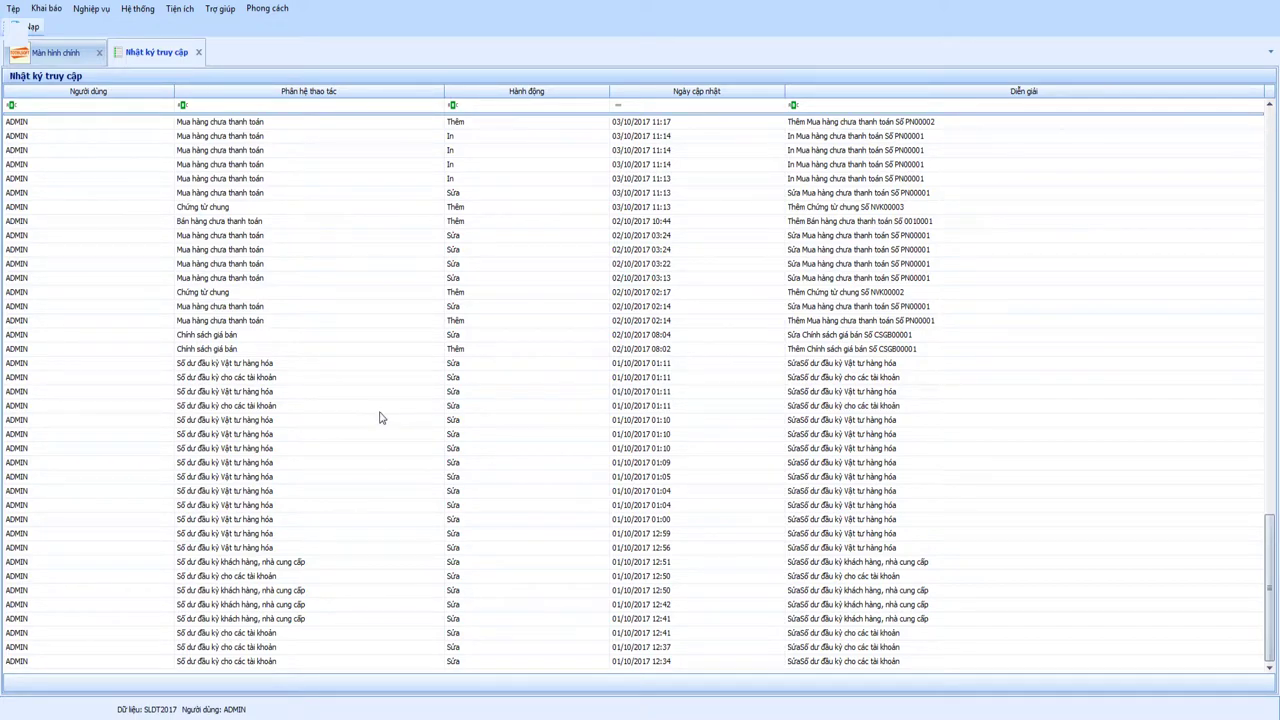
scroll(374, 418, up, 20)
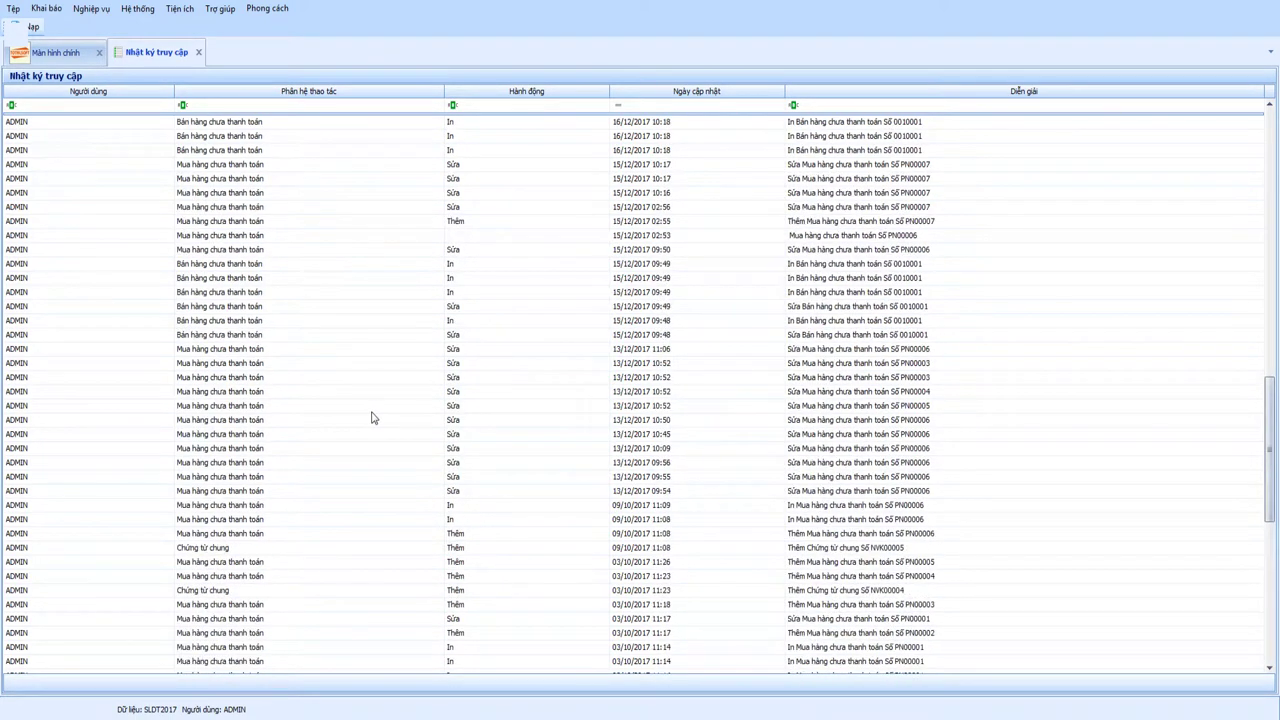
scroll(371, 418, up, 6)
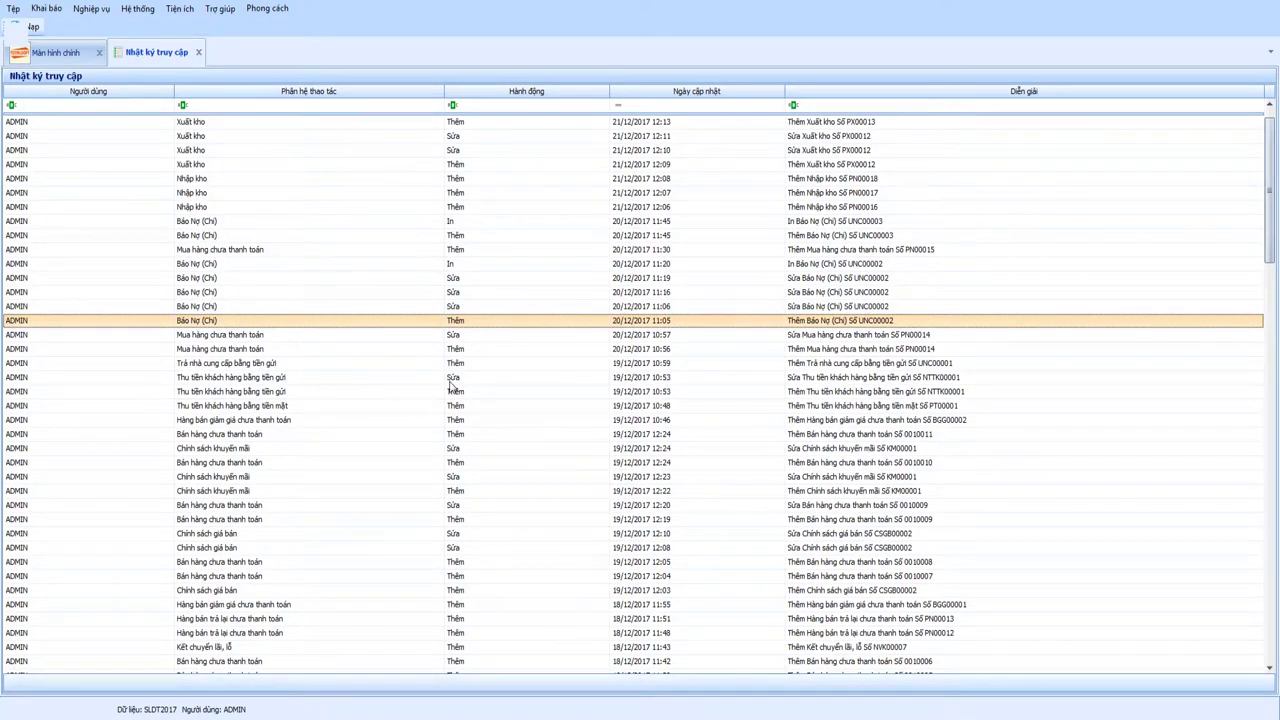
scroll(313, 367, down, 6)
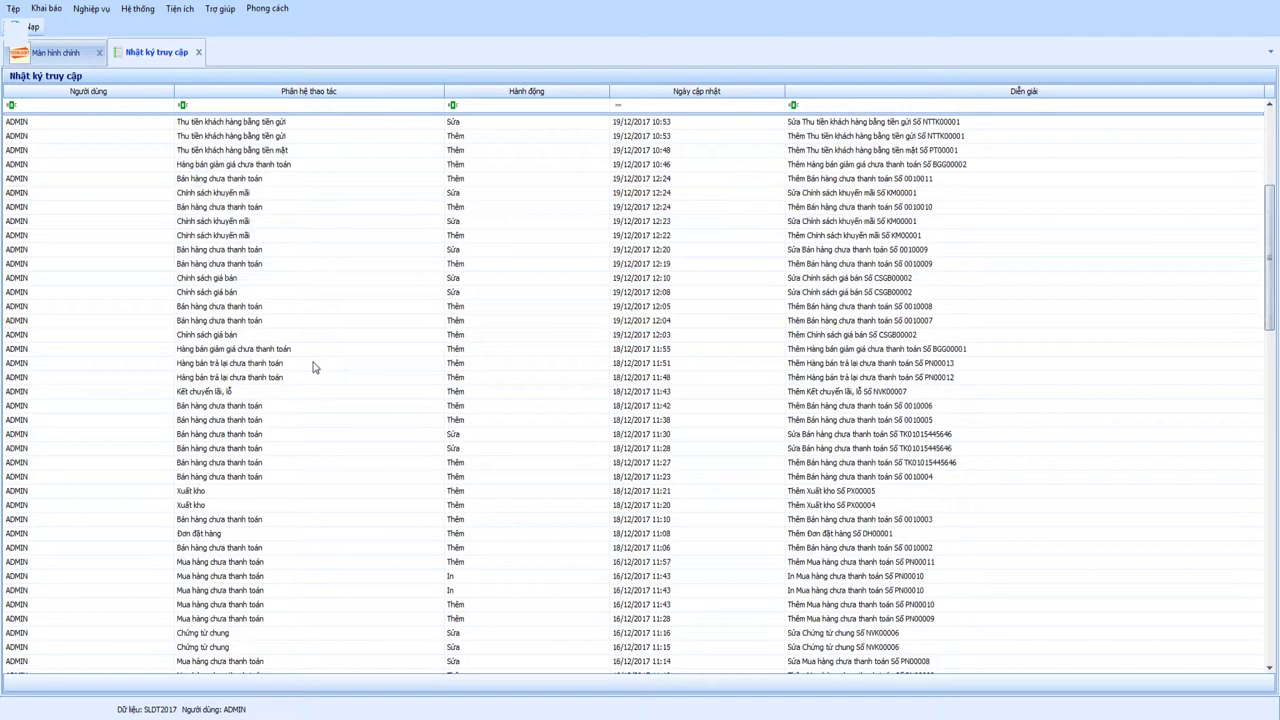
scroll(313, 367, down, 17)
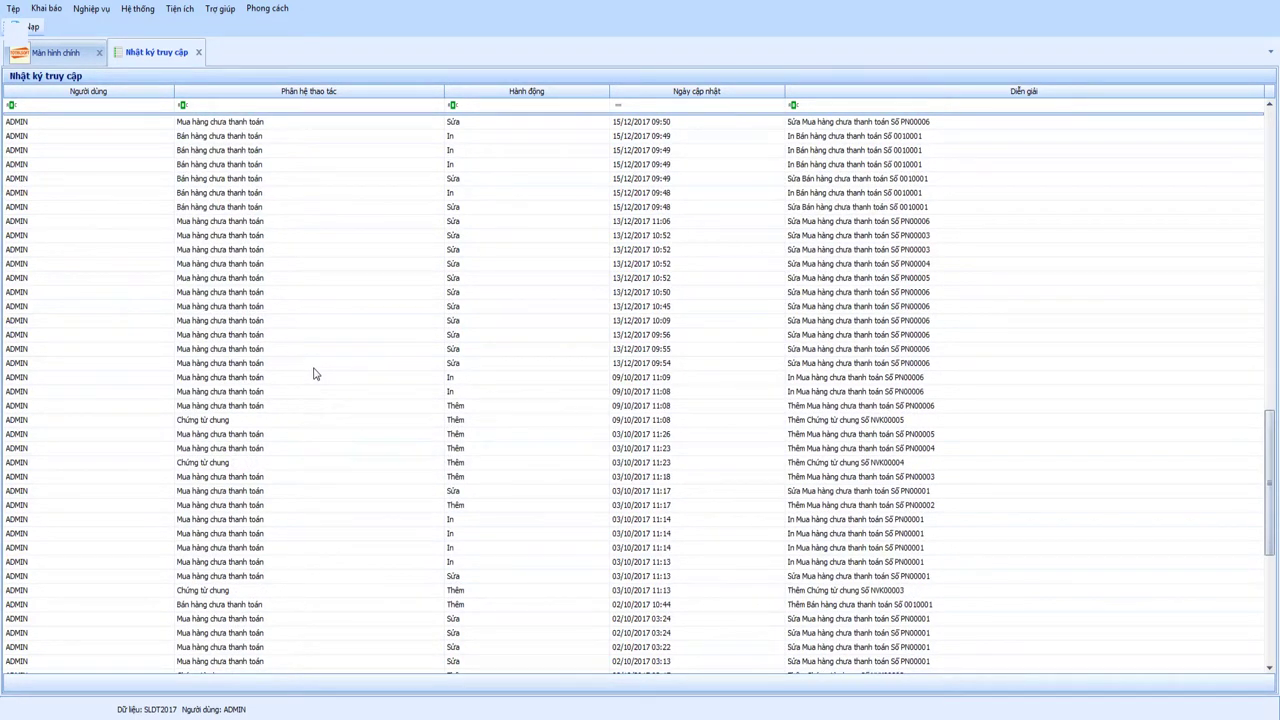
scroll(313, 373, up, 20)
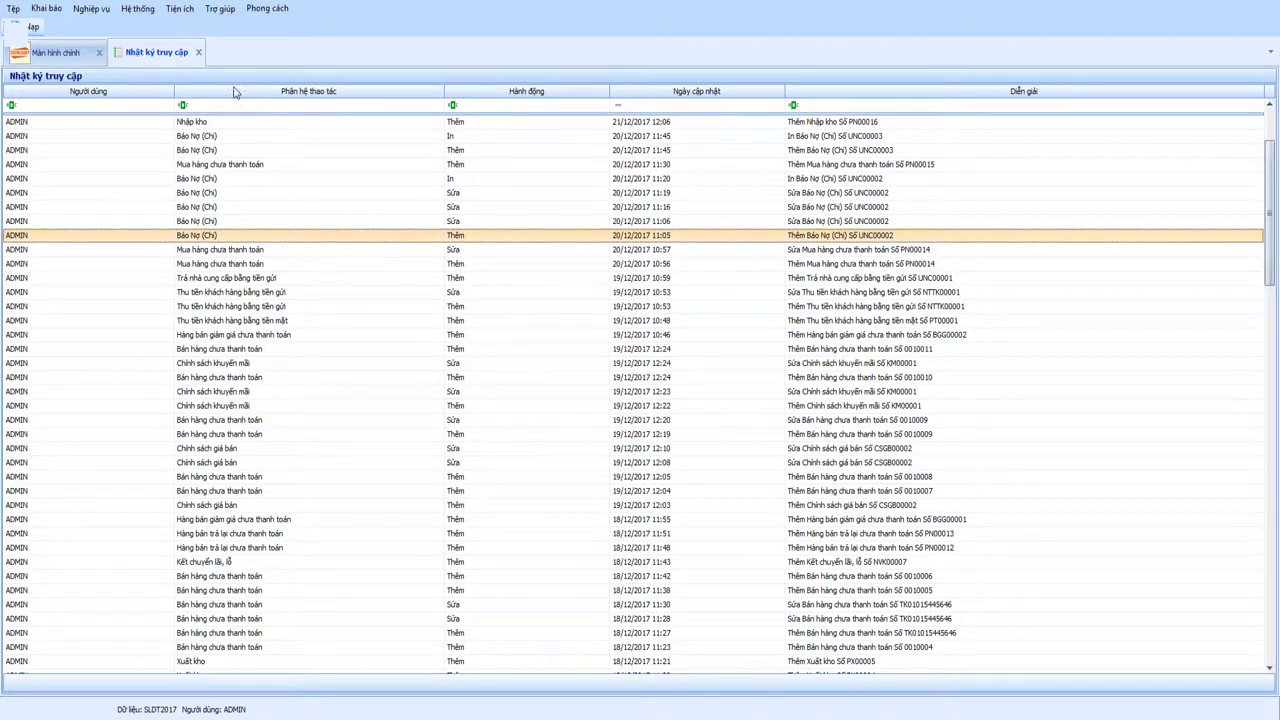
click(198, 52)
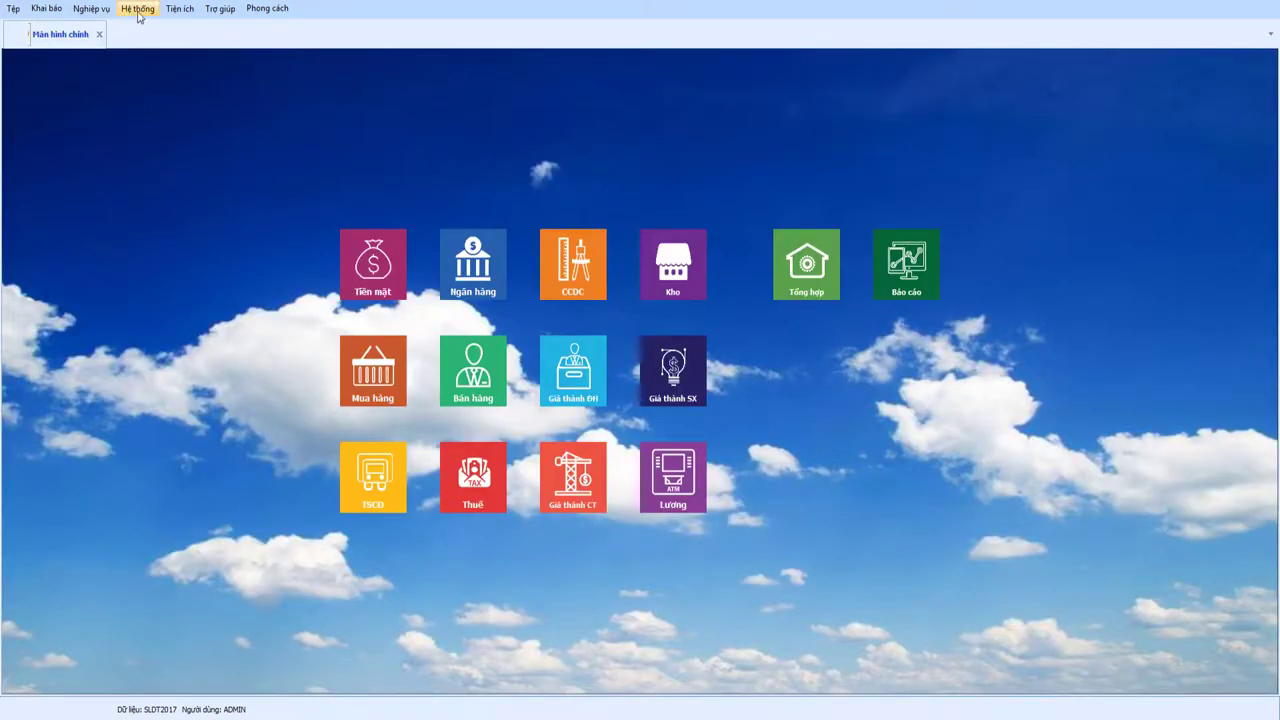
Switch to the Word document and begin a new paragraph with "Đối các khách hàng sử dụng bản online internet thì các bạn".
key(alt+Tab)
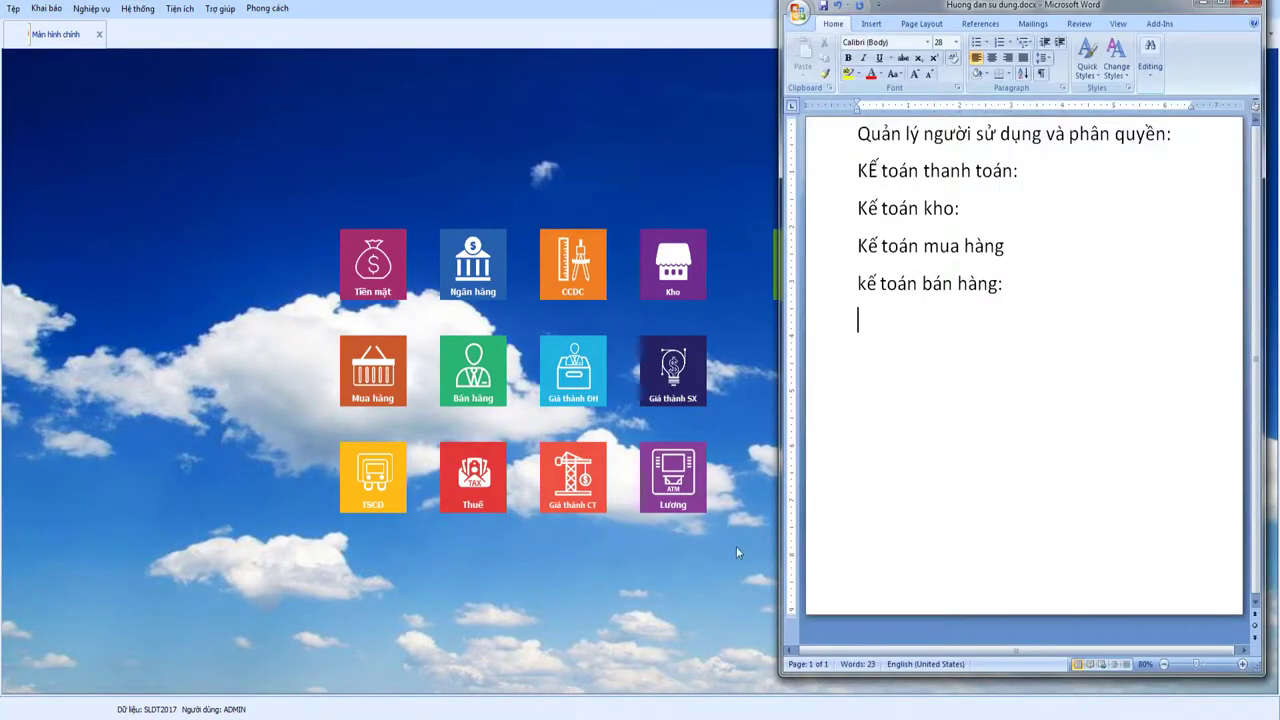
key(Return)
text(Đô)
text(i)
text( các khgac)
key(BackSpace)
key(BackSpace)
key(BackSpace)
text(ách)
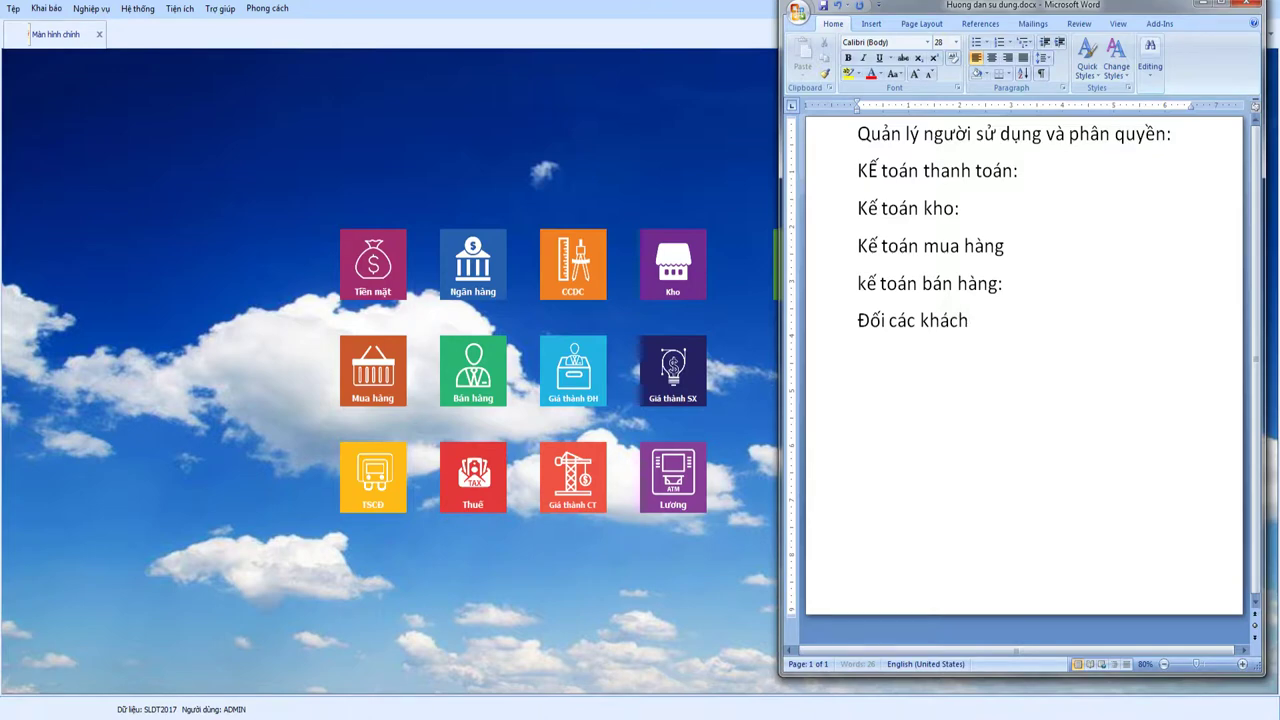
text( hang)
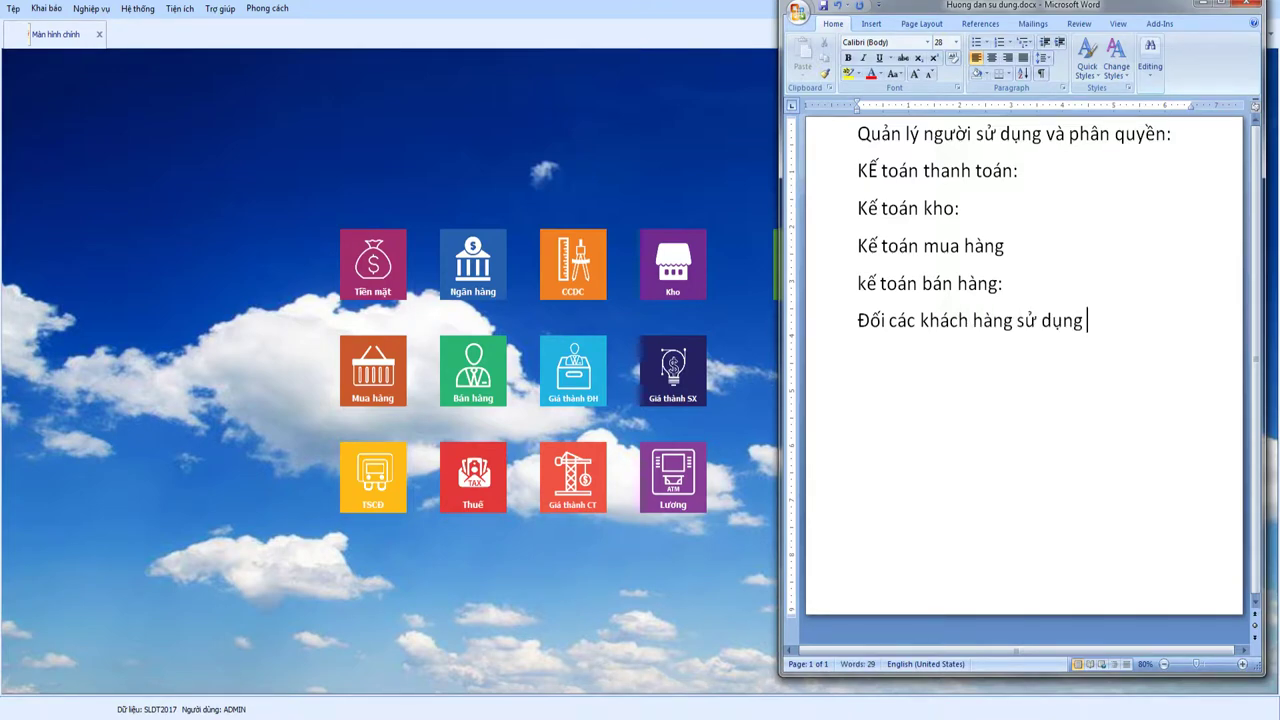
text(f suwr dungj banr )
text(online i)
text(nte)
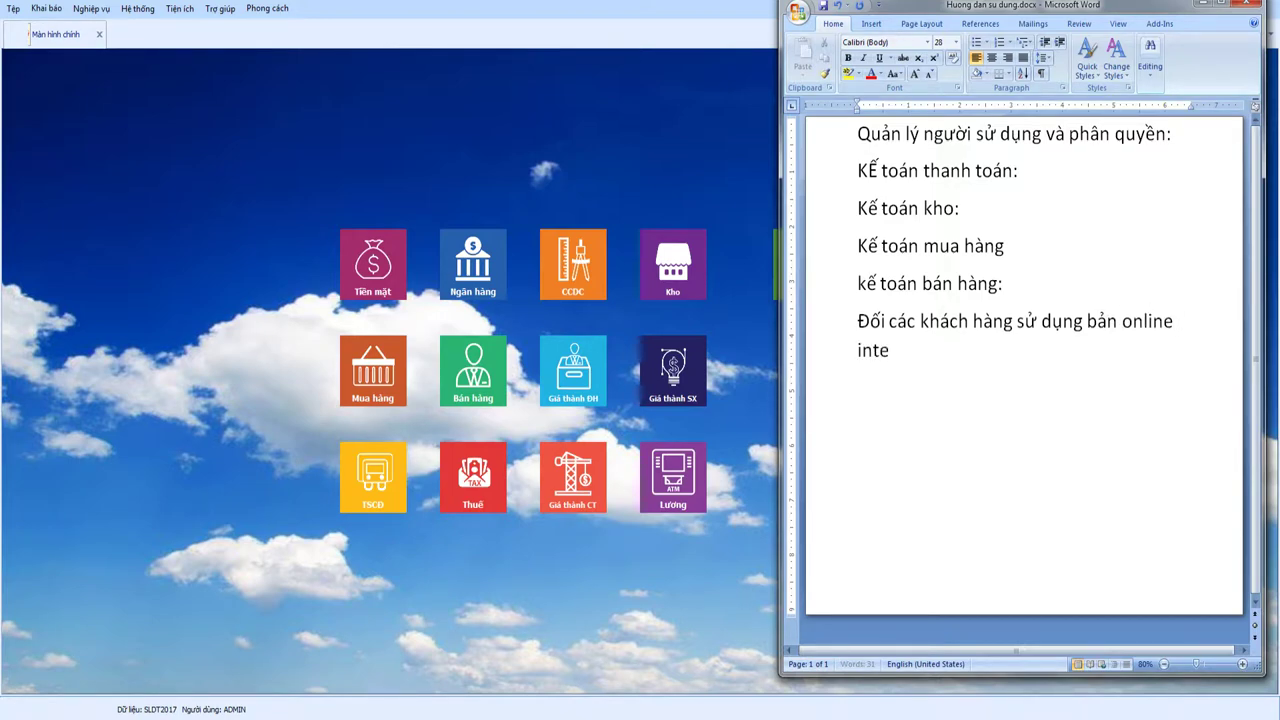
text(rnet thì các ba)
text(n)
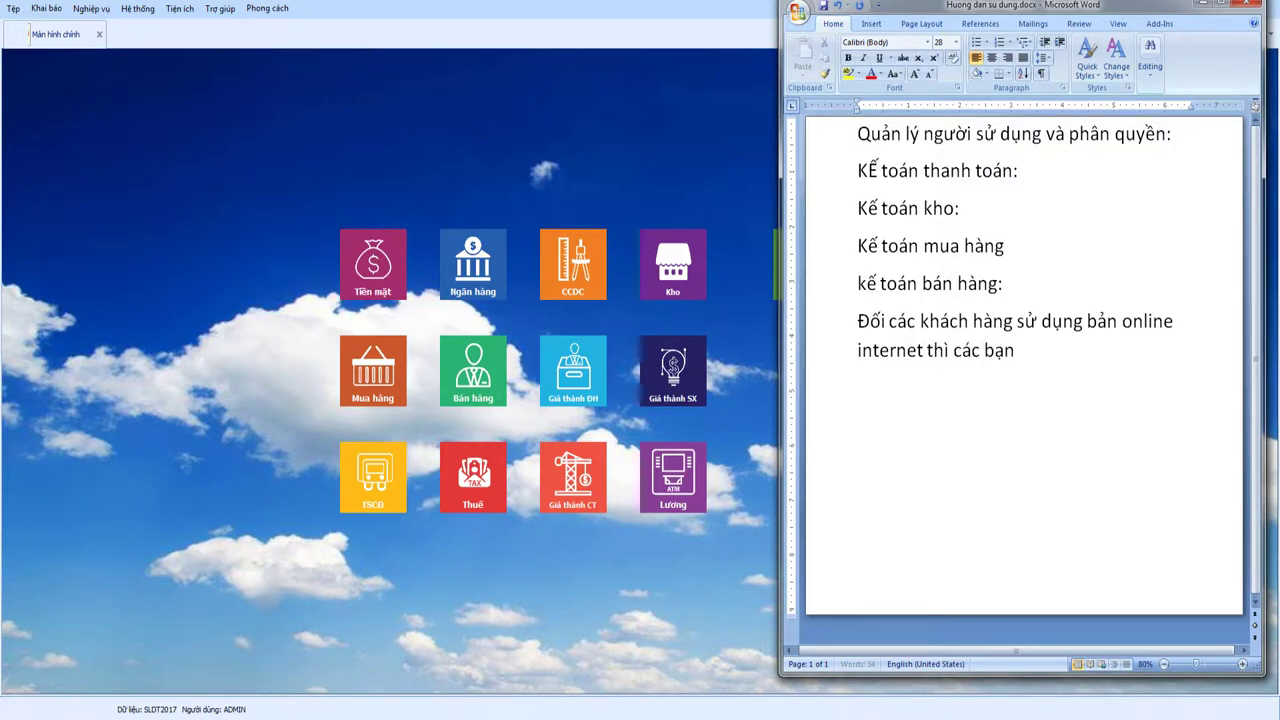
Complete the paragraph about online customers with "phải đặt mật khẩu tất các các tên người sử dụng:".
text( phải đãt)
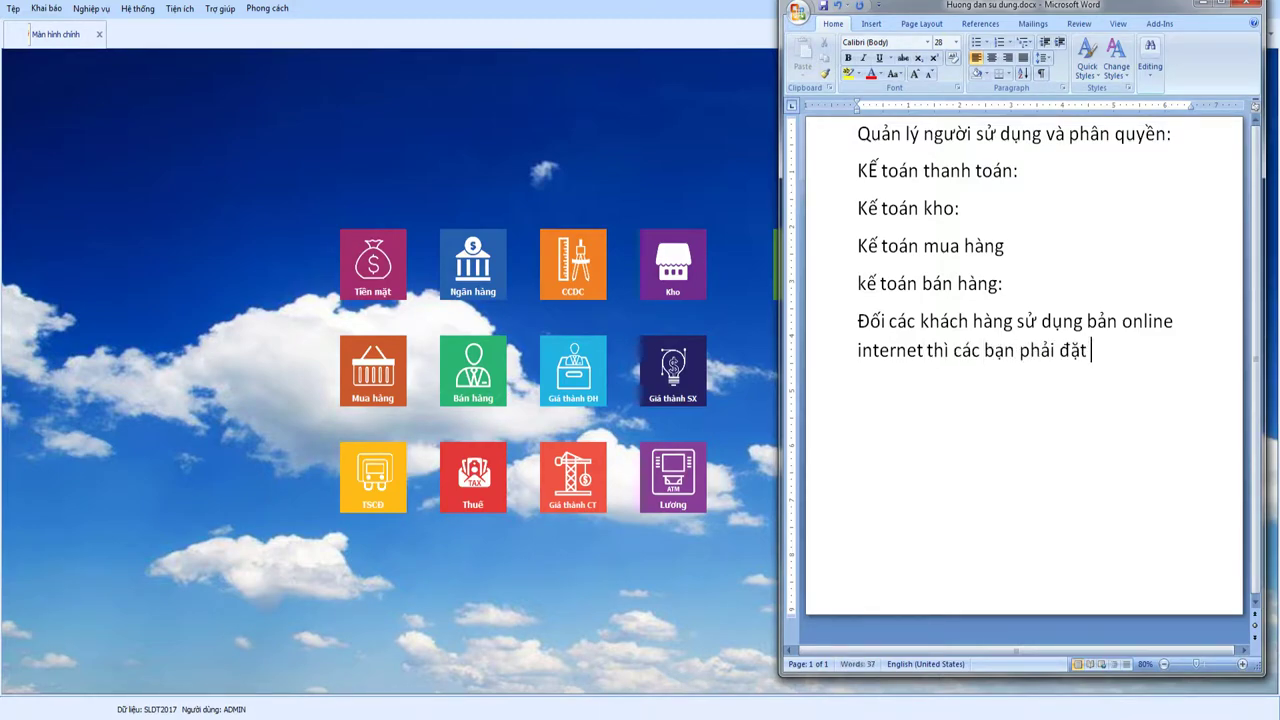
text( mật khaẩu)
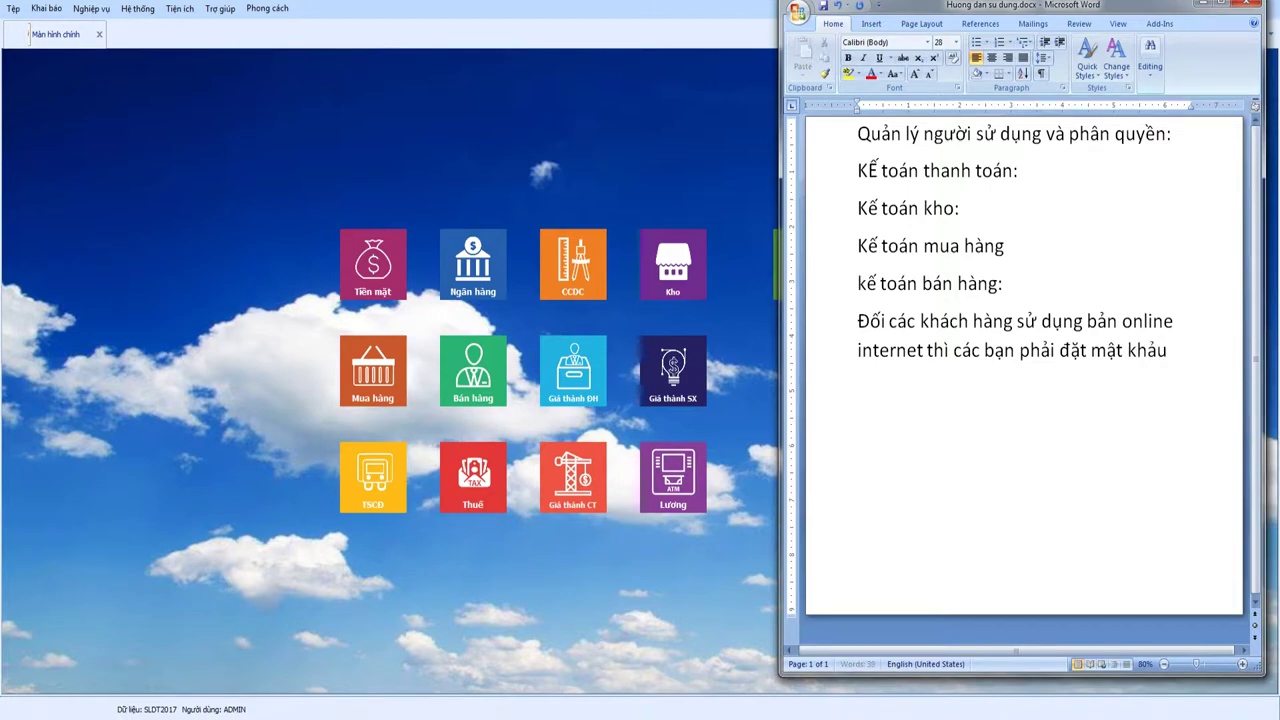
text( tất các các)
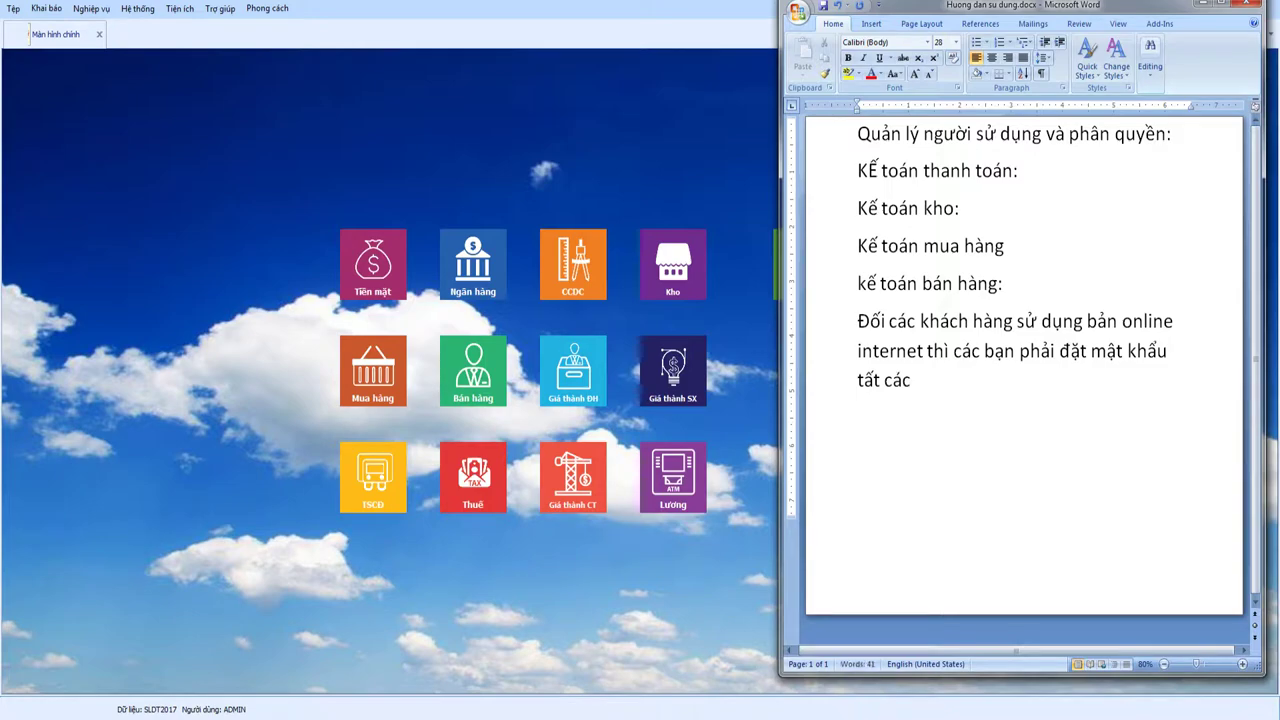
text( các tên ng)
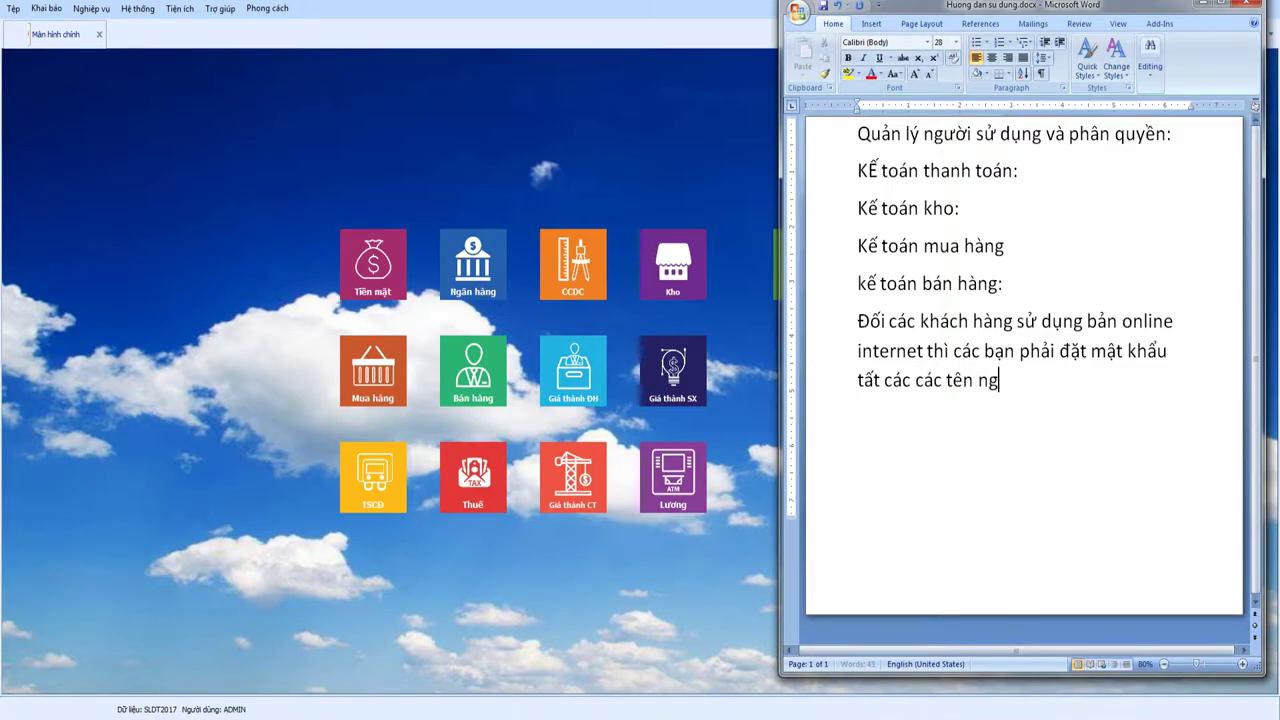
text(ười sử dụng:)
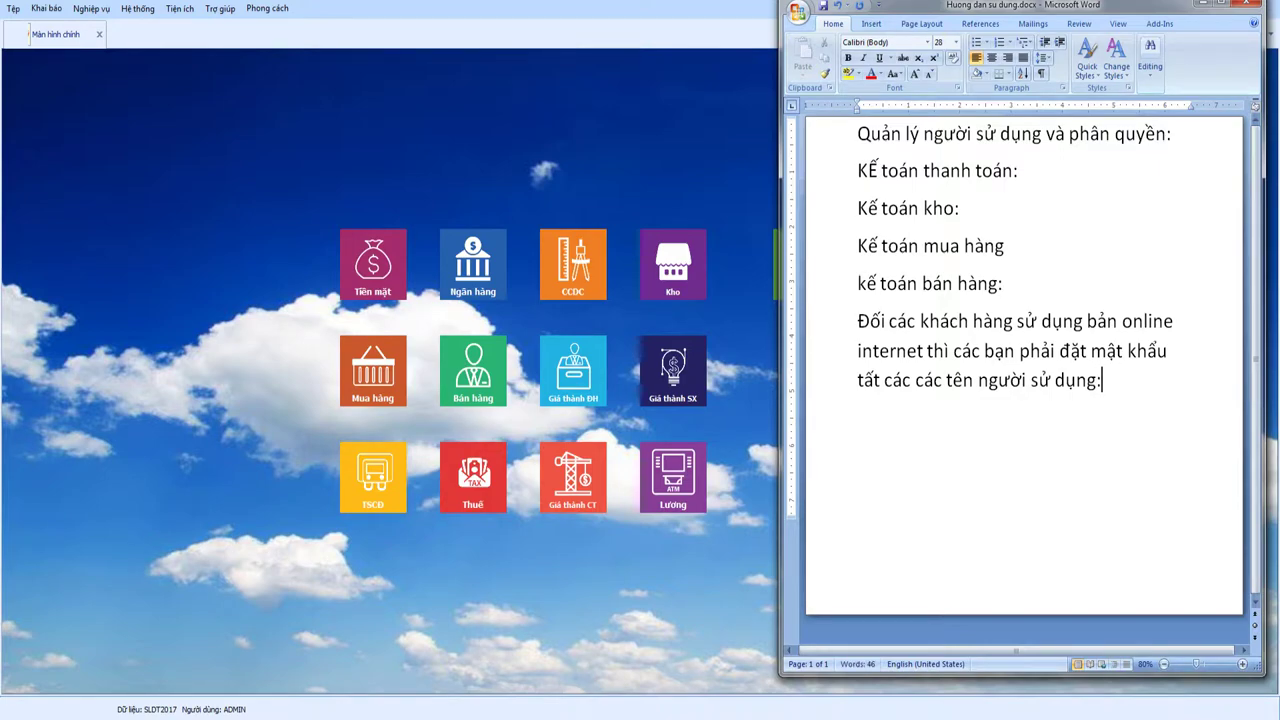
Add a new paragraph reading "Khi các bạn đặt xong chúng tôi cũng không truy cập được vào:".
key(Return)
text(Khi)
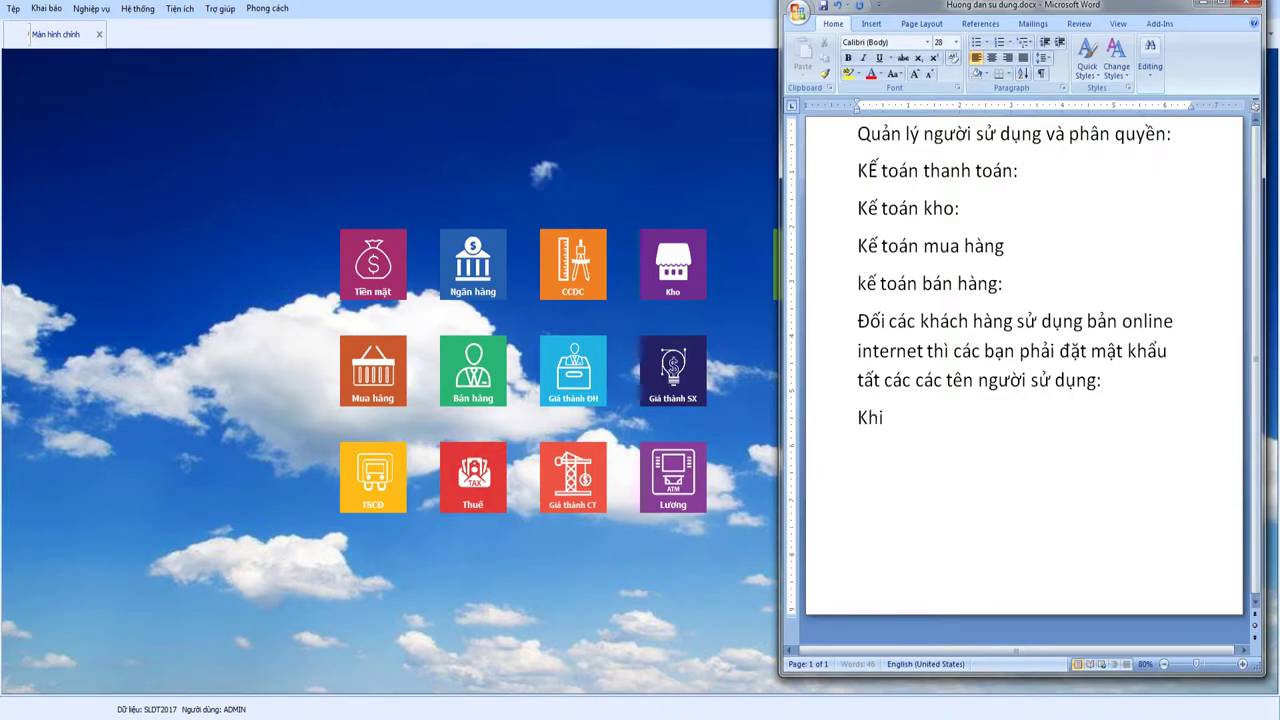
text( các bạn dđặt xong chúng)
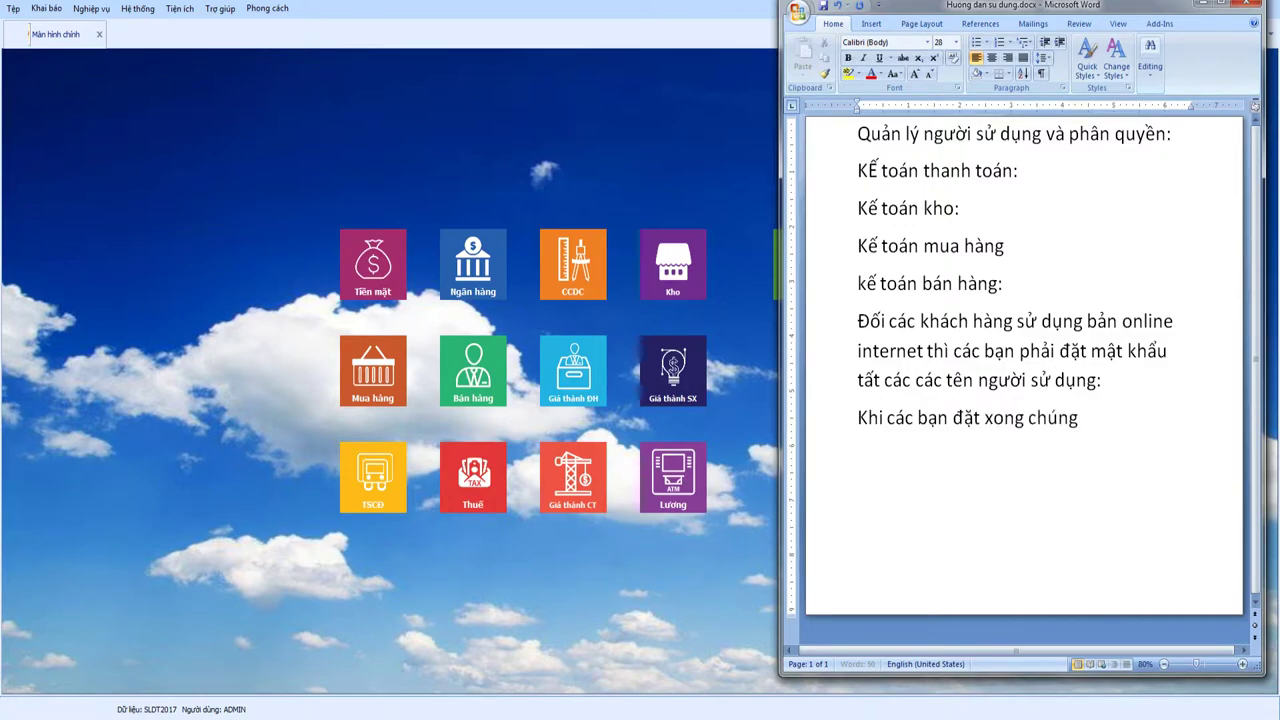
text( tôi cũng khô)
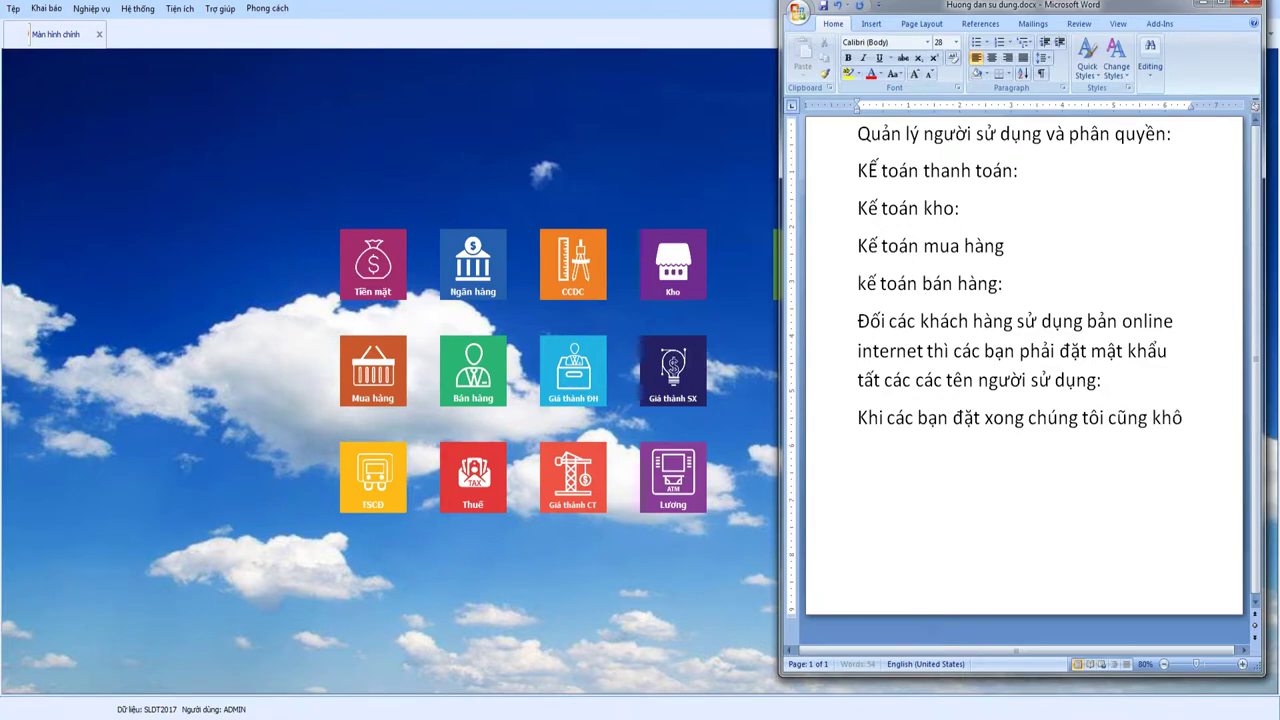
text(ogn tr)
key(BackSpace)
key(BackSpace)
key(BackSpace)
key(BackSpace)
key(BackSpace)
key(BackSpace)
key(BackSpace)
text(ông truy c)
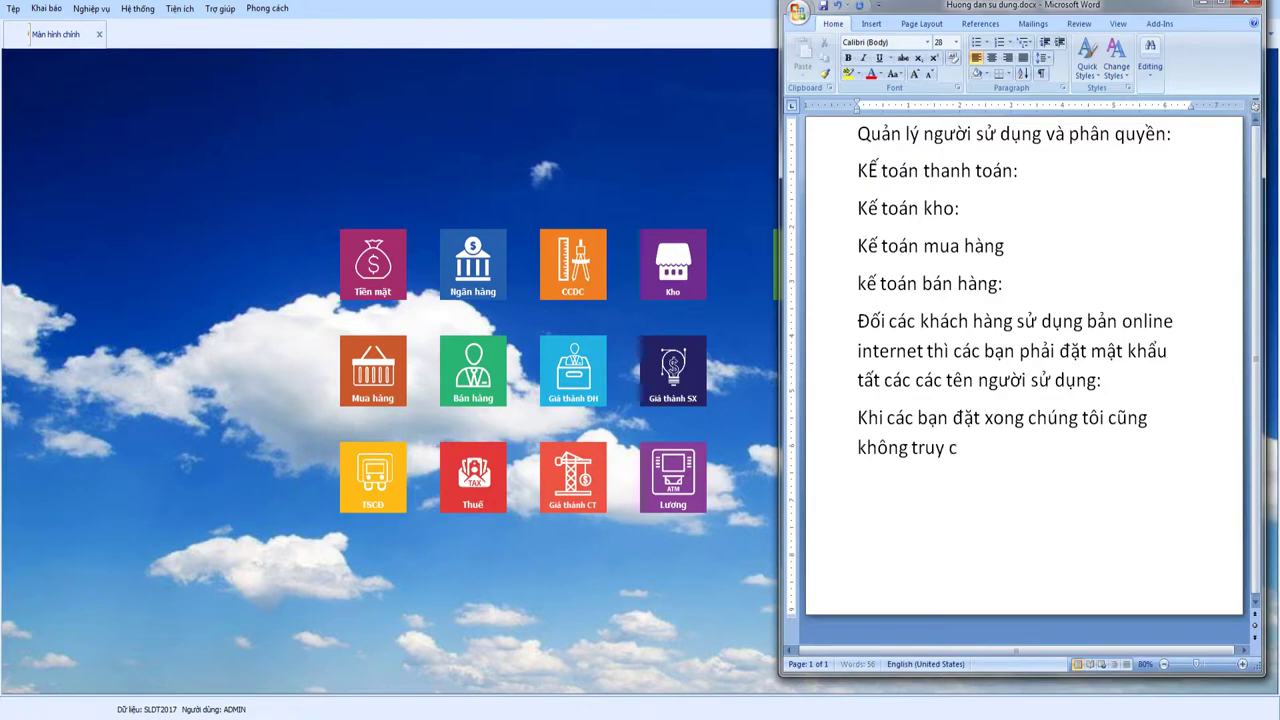
text(ập đươ)
text( vào:)
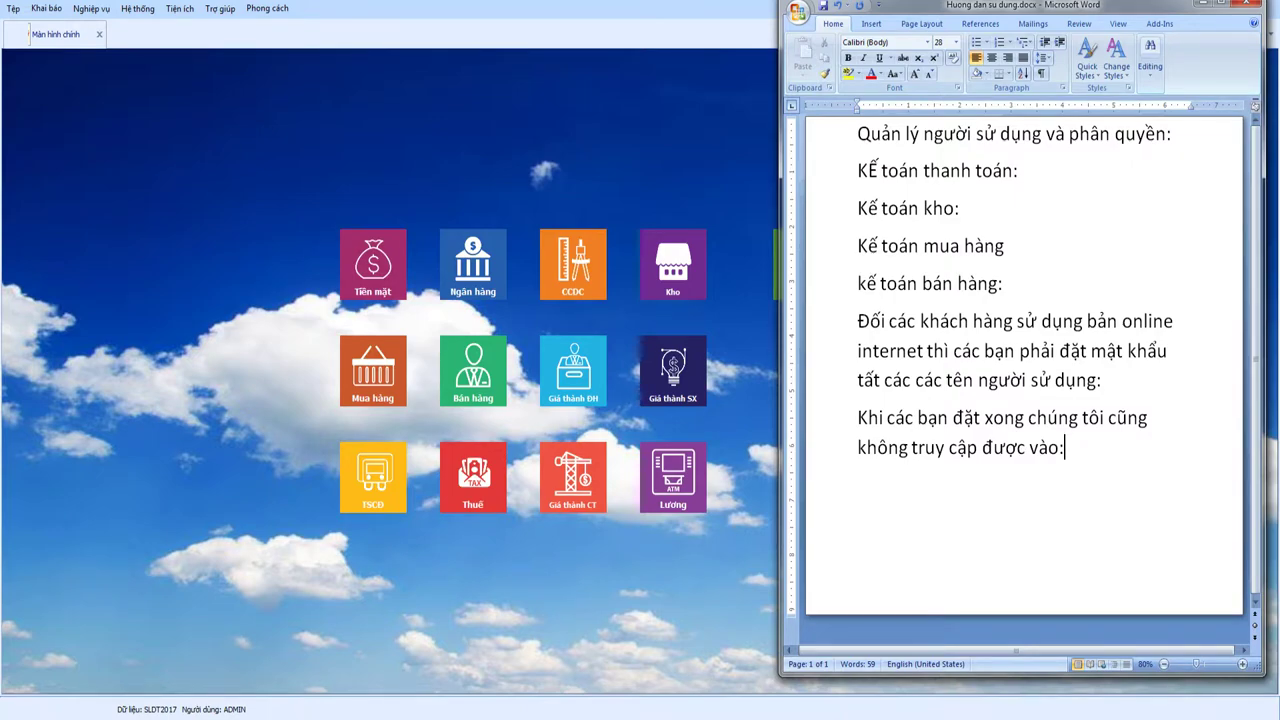
Begin a new paragraph at the end of the document with "Chúng tôi không chịu trách nhiệm về việc bị lộ".
key(Return)
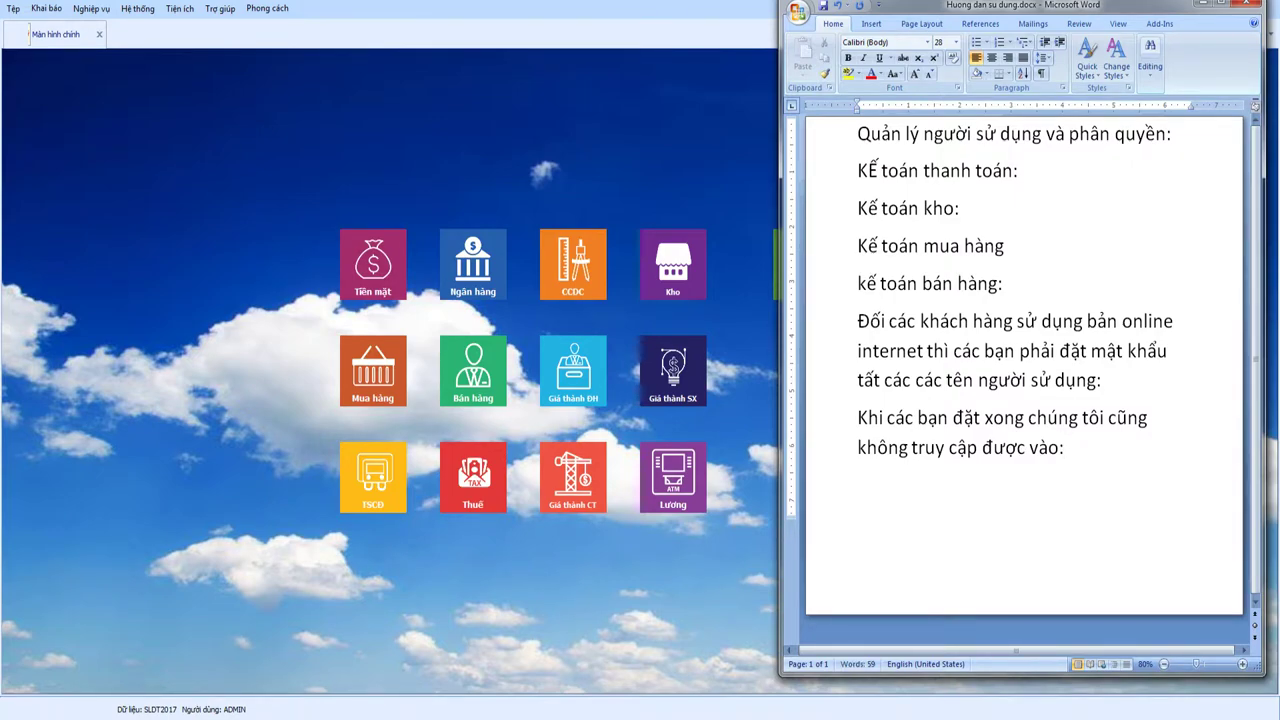
text(Chúngtr)
key(BackSpace)
key(BackSpace)
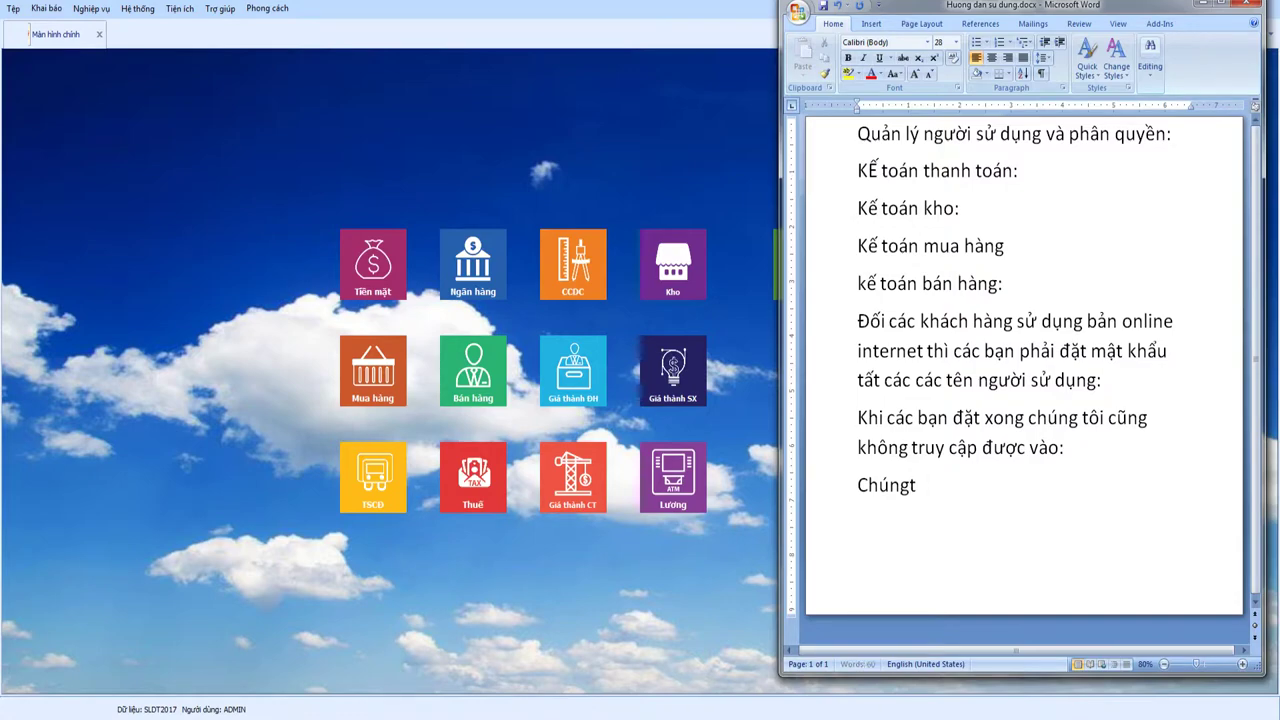
text(tôi không chịu tr)
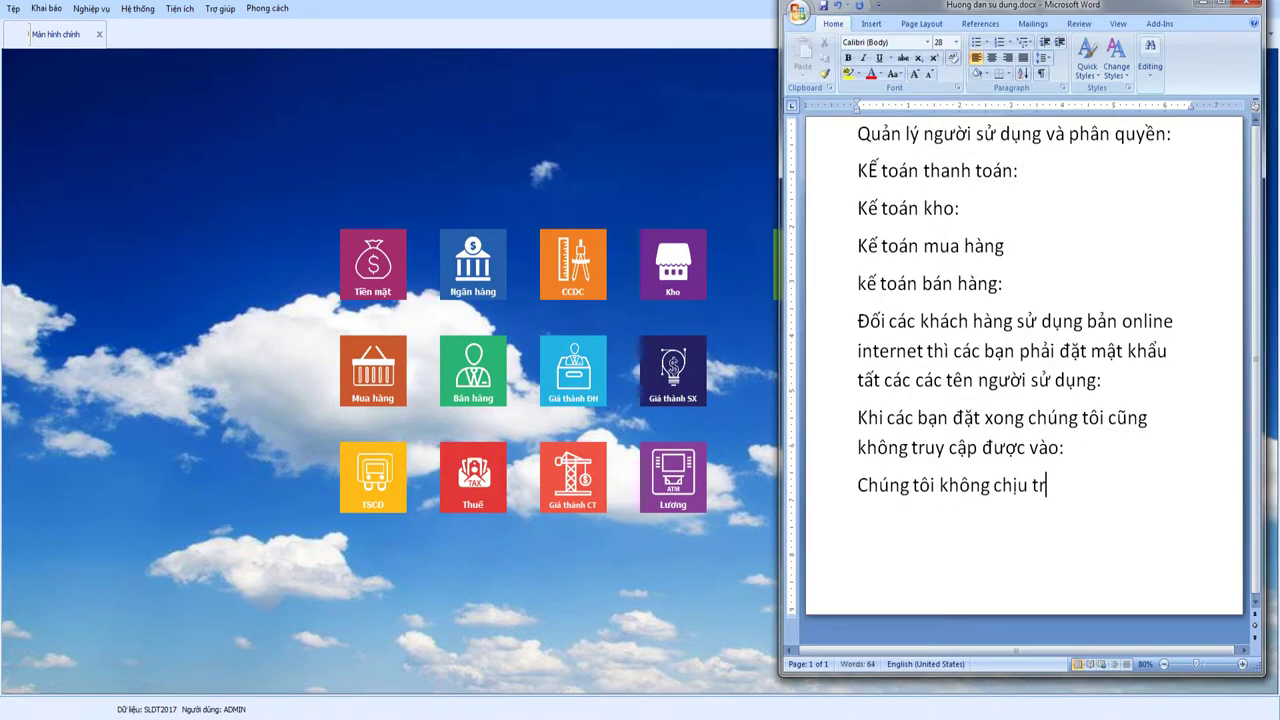
text(ách nhiêm v)
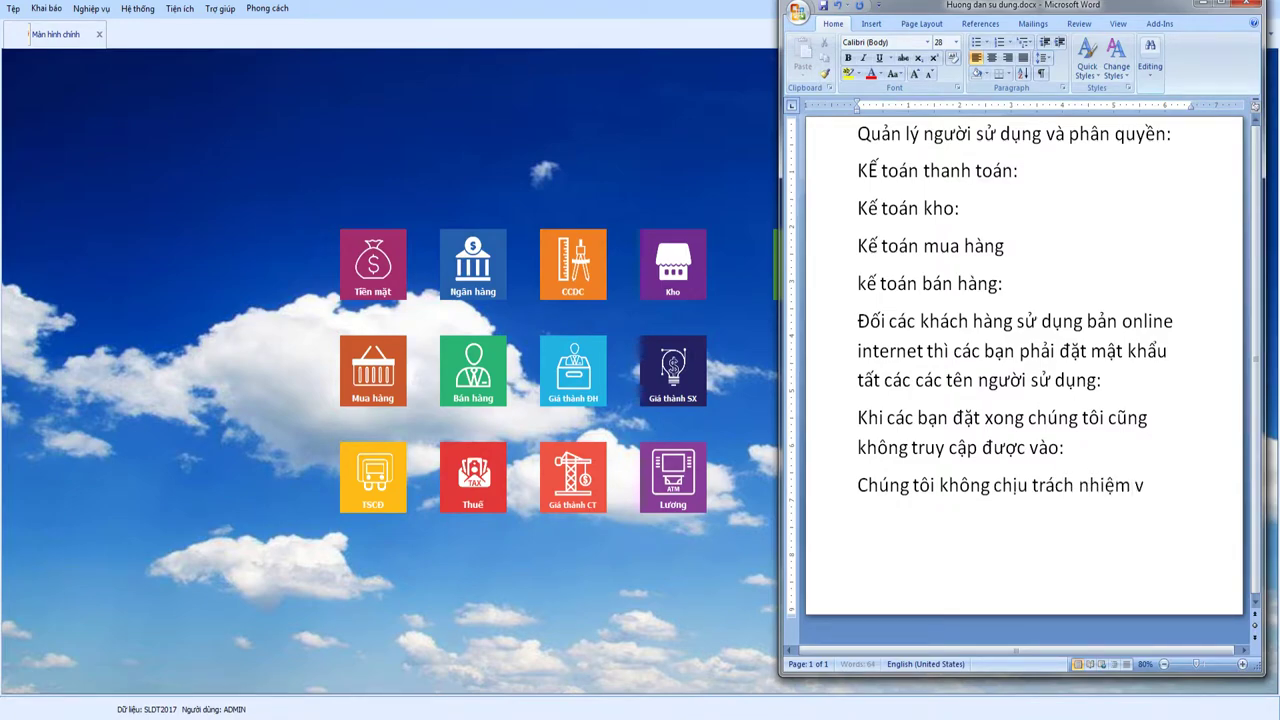
text(ề việc bi lộ)
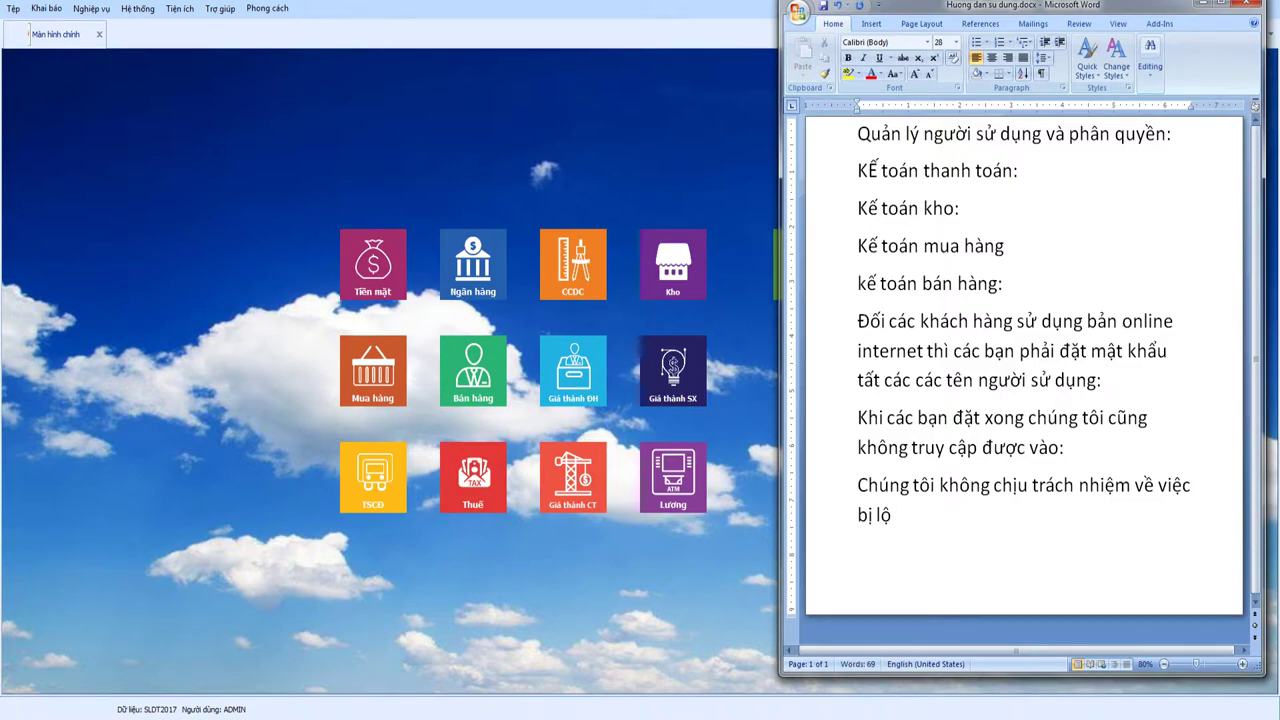
Complete the last paragraph with "thông tin dữ liệu do các bạn không đặt mật khẩu:".
text( thông tin sư)
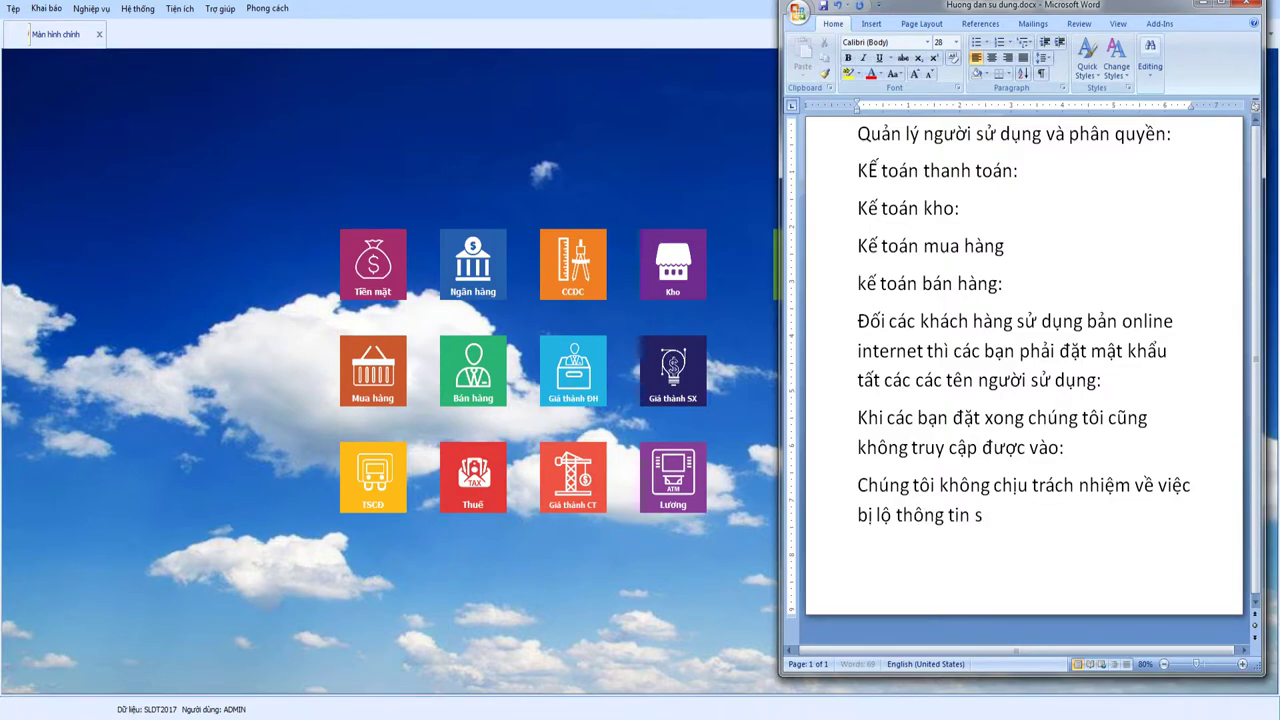
key(BackSpace)
key(BackSpace)
text(dữ liệu do các)
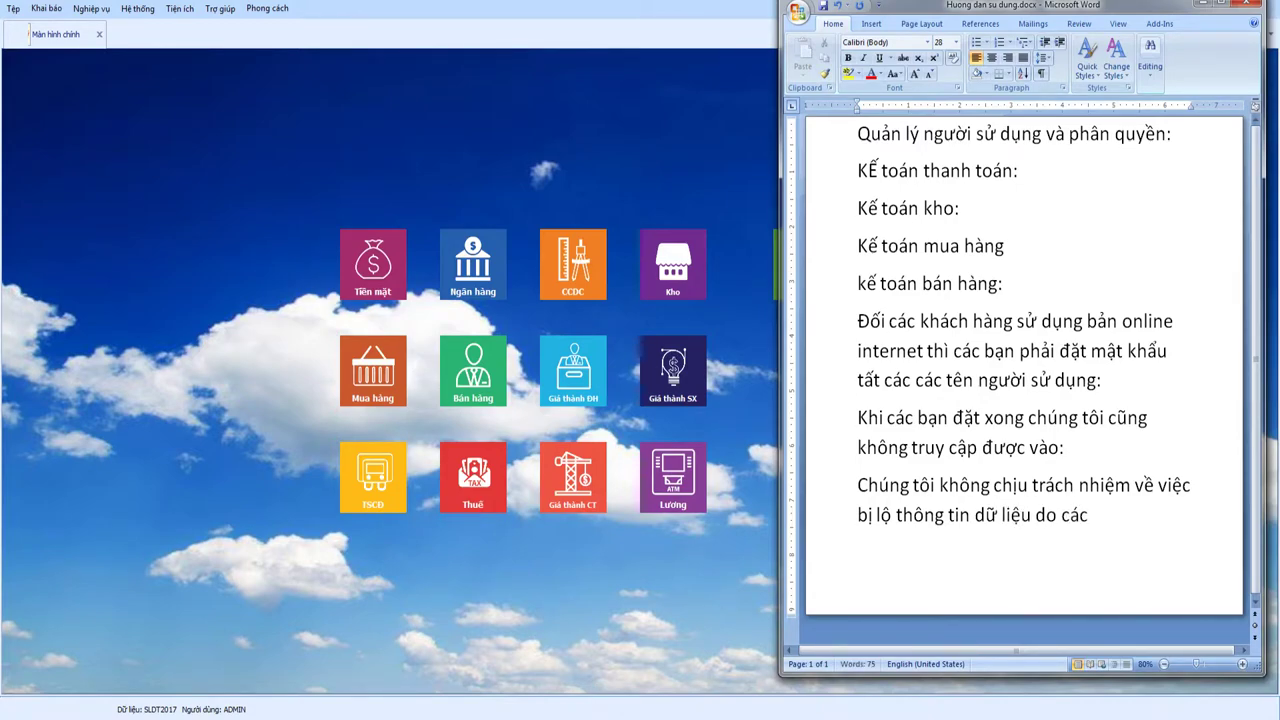
text( banj không đa)
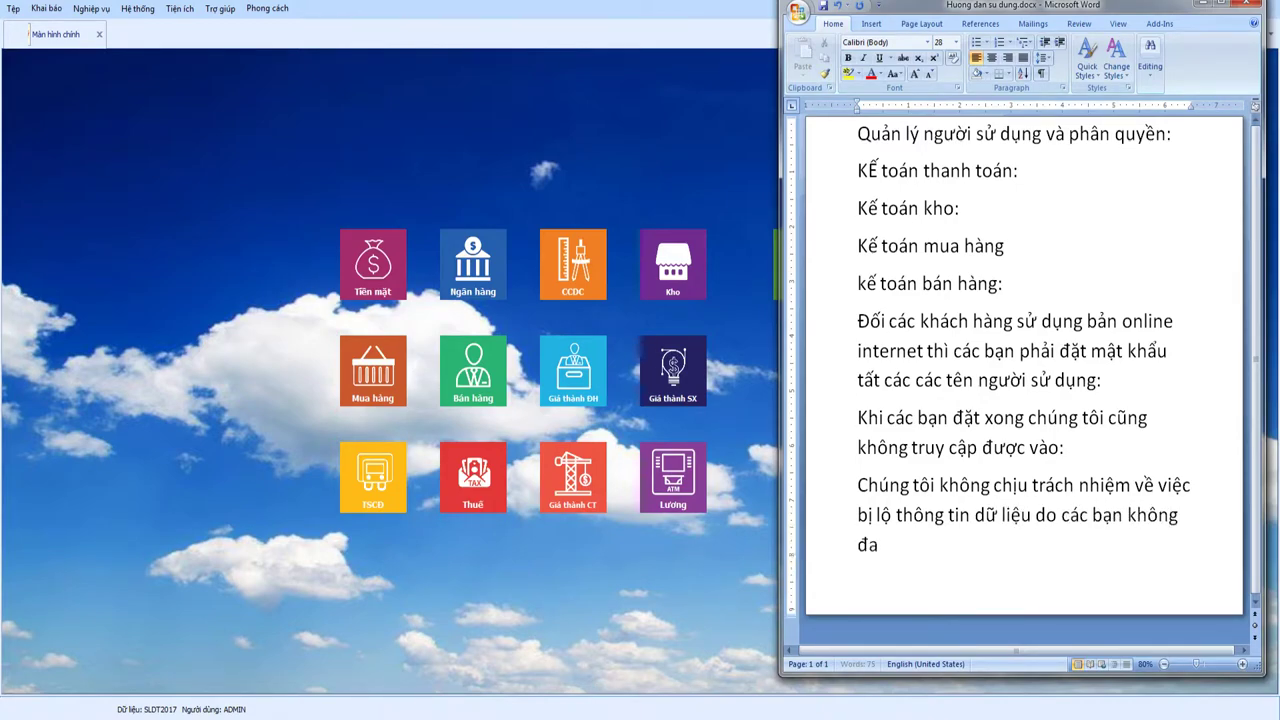
text(wtj )
text(ma)
text( khẩu)
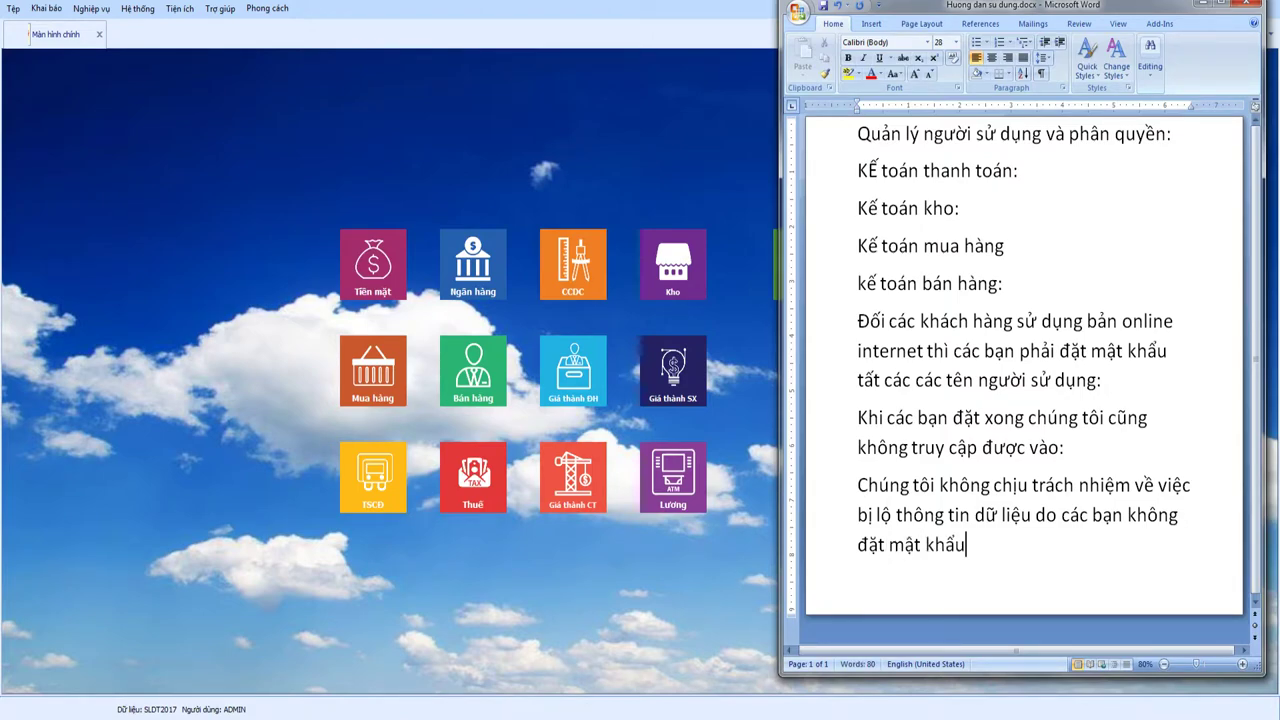
text(:)
Highlight the last two paragraphs, from "Khi các bạn đặt xong" to "đặt mật khẩu:", to review them.
click(858, 417)
drag(858, 417, 998, 546)
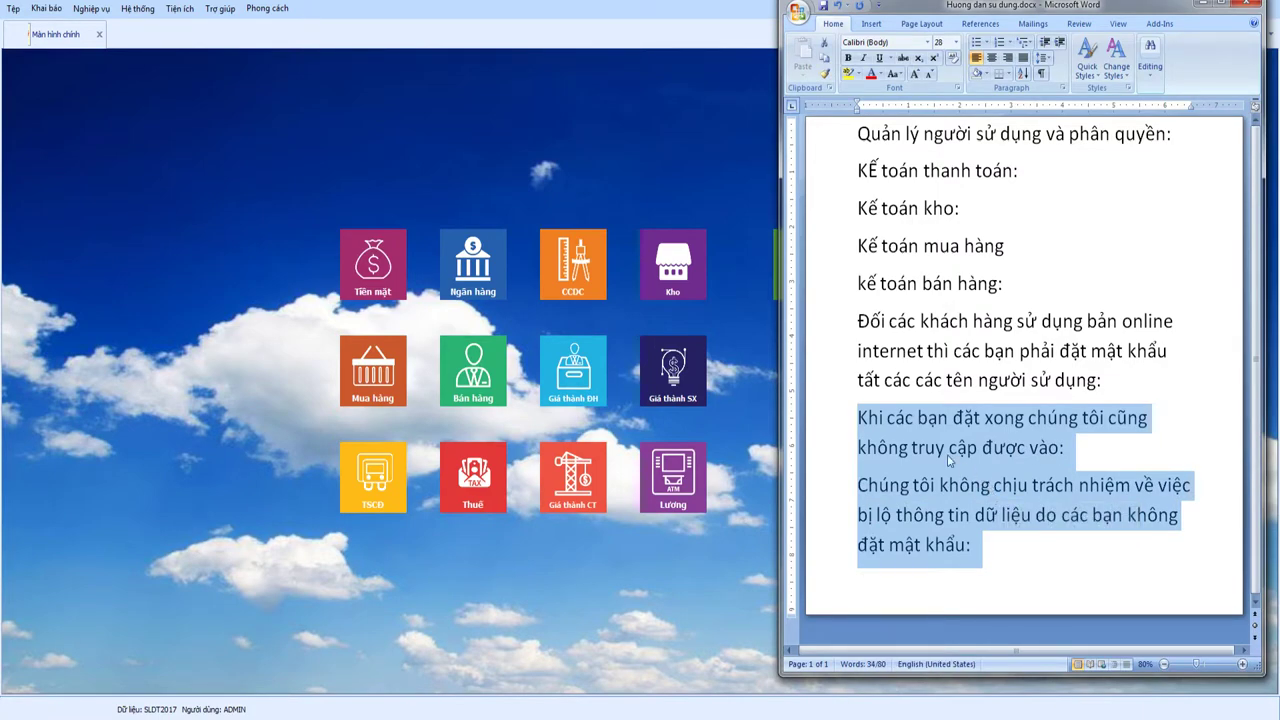
click(861, 418)
drag(861, 418, 980, 546)
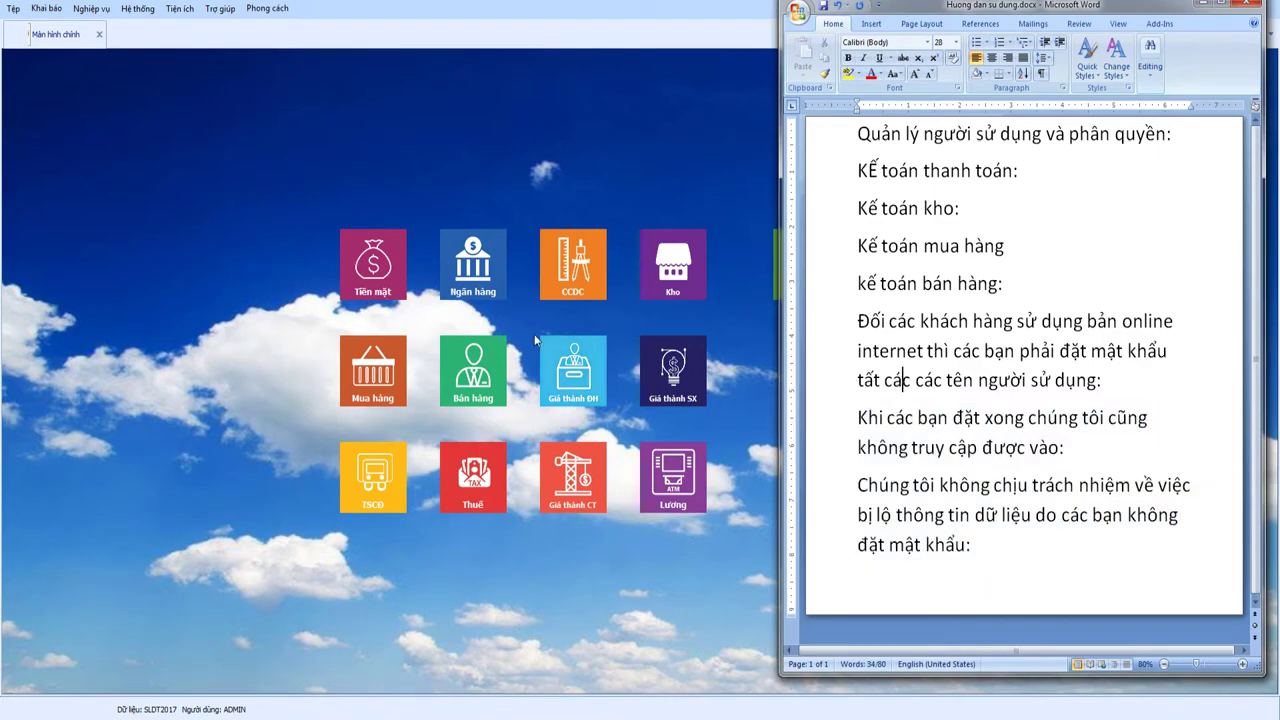
Switch back to the accounting software's main screen and view the available system (Hệ thống) functions.
click(216, 293)
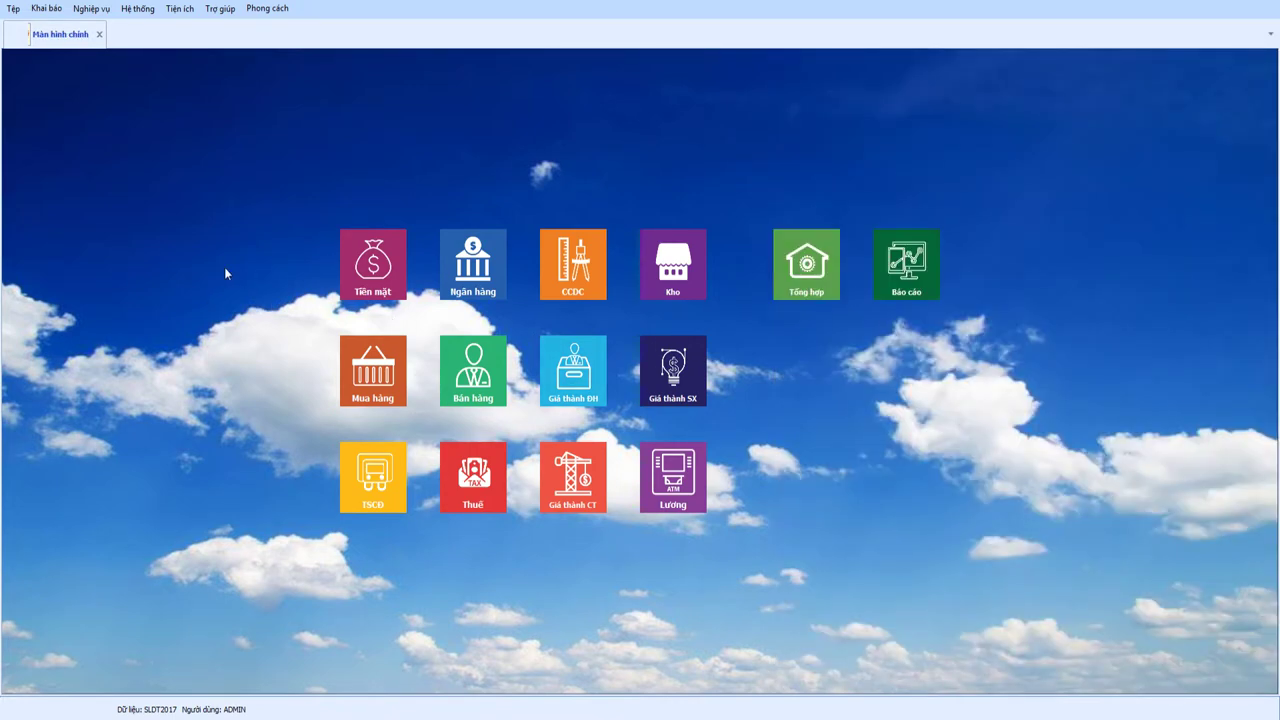
click(139, 10)
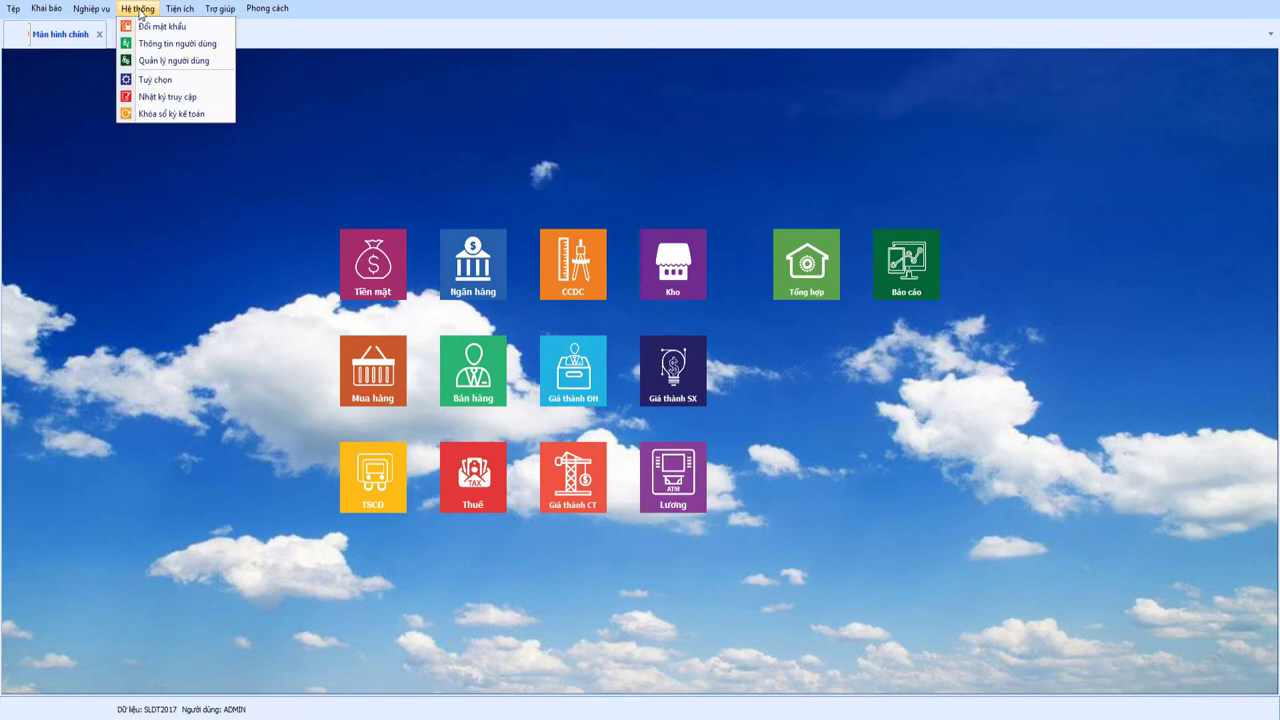
click(234, 311)
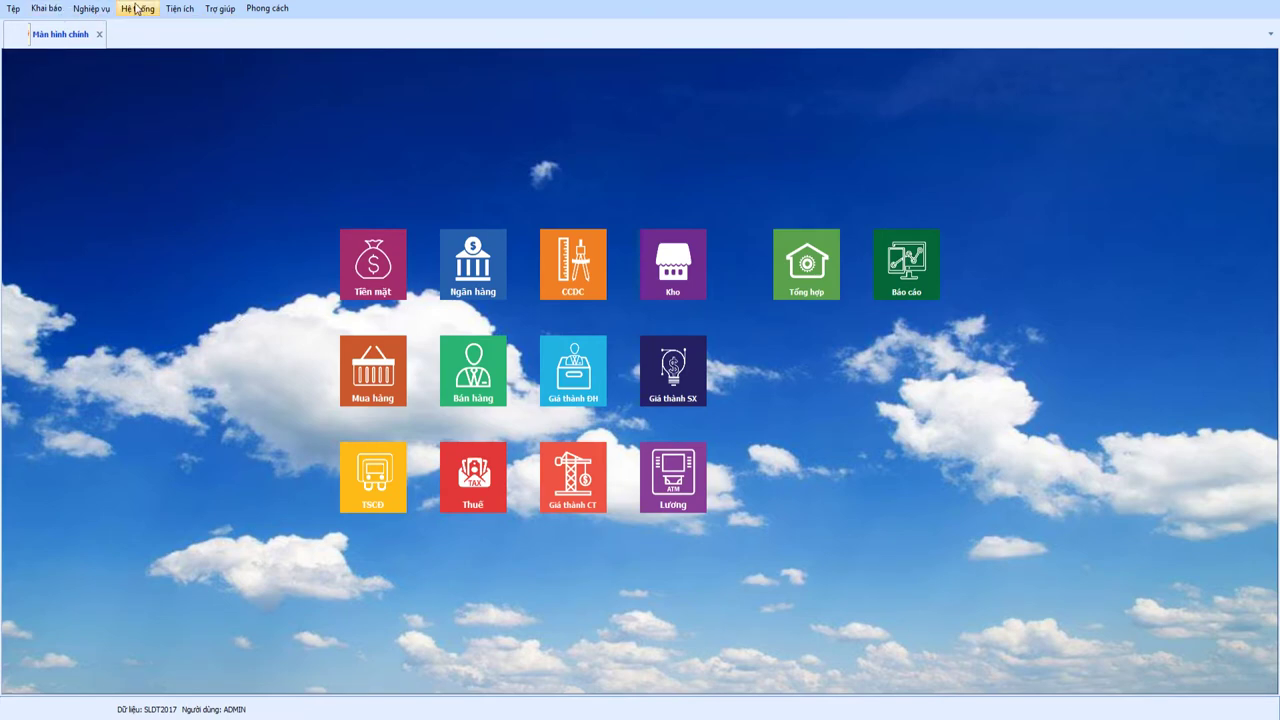